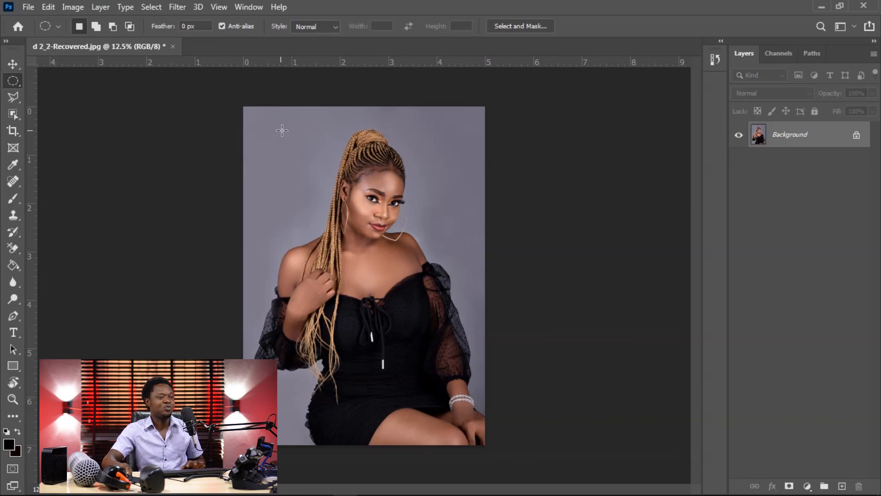
Step: Create a new 5 x 5 inch document at 600 pixels/inch with RGB color and a transparent background
key(ctrl+n)
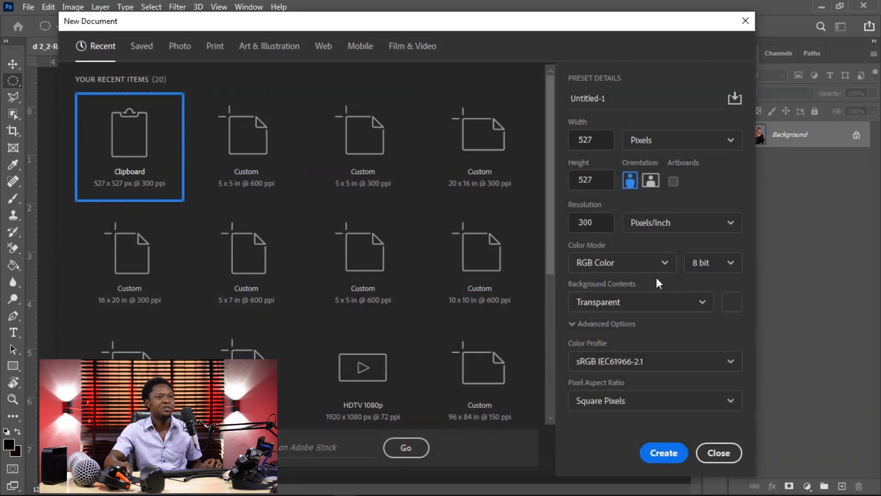
click(668, 142)
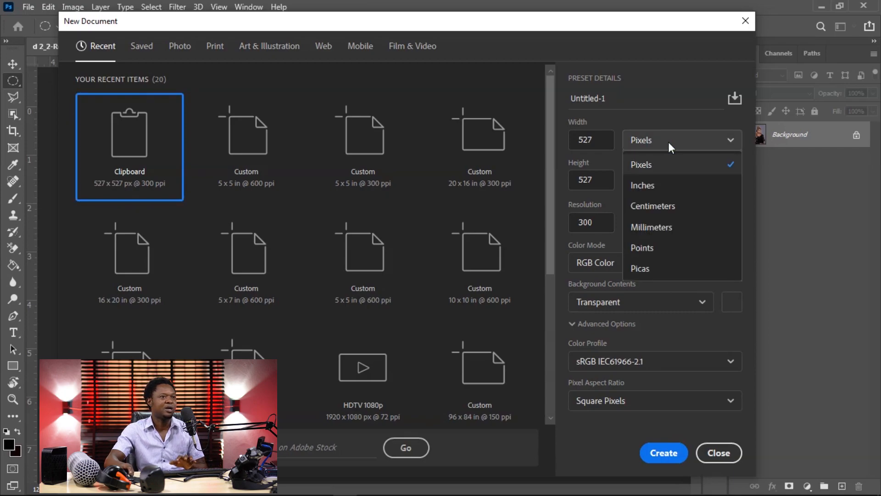
click(651, 184)
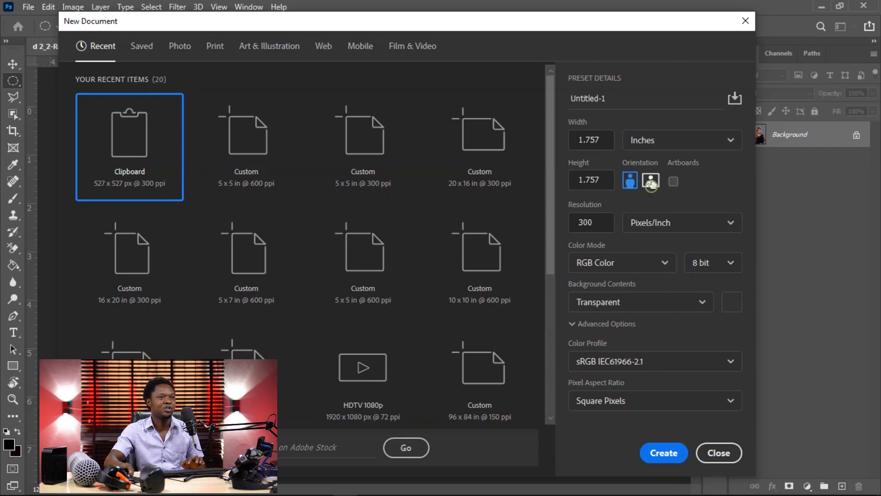
double_click(595, 140)
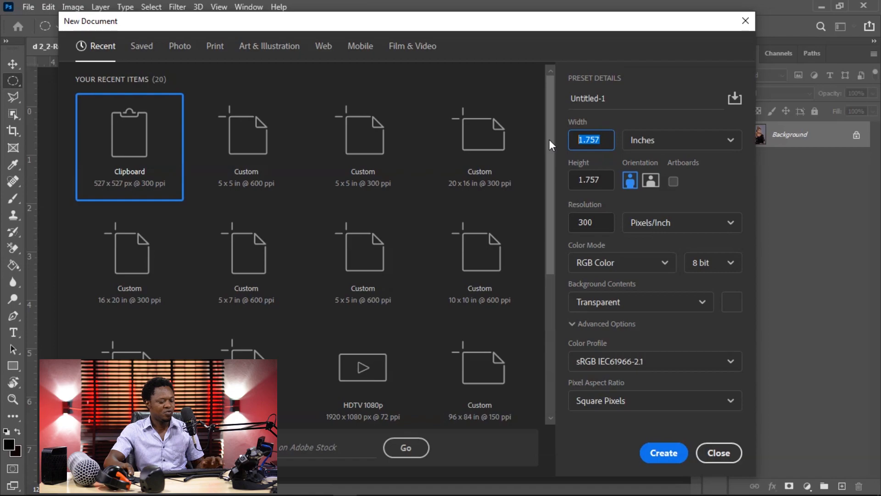
text(5)
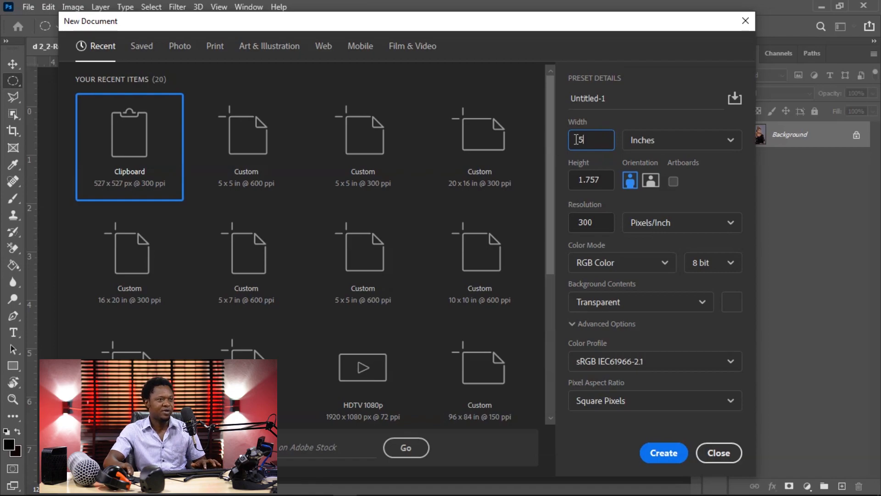
double_click(593, 181)
text(5)
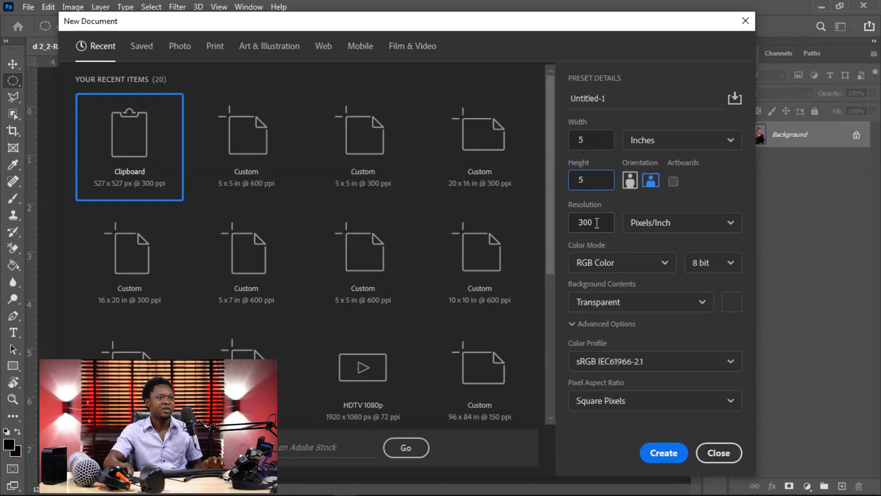
double_click(596, 223)
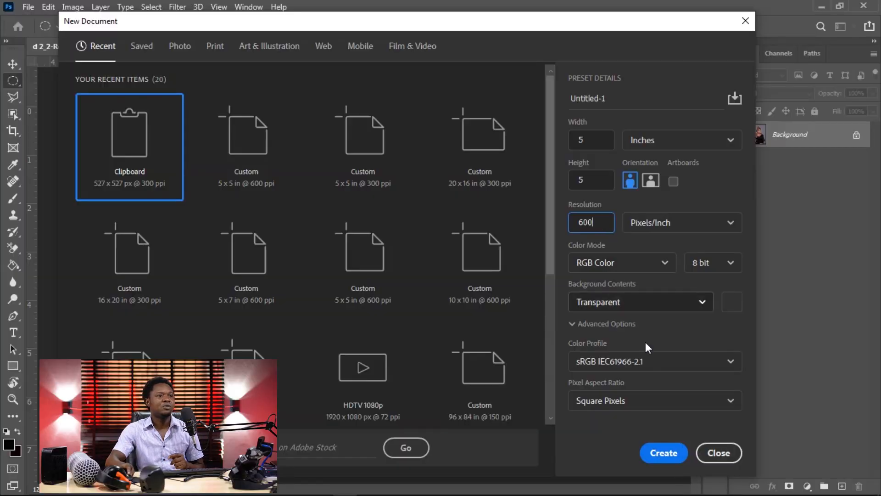
click(663, 452)
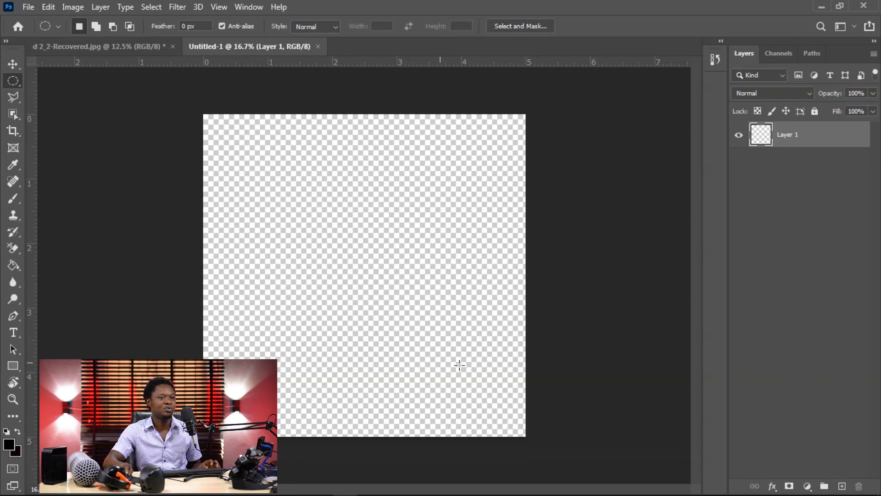
Step: Set the foreground color to black (000000) and fill the empty layer with it using the Paint Bucket tool
click(12, 446)
mouse_move(569, 319)
mouse_down()
mouse_move(556, 411)
mouse_move(540, 418)
mouse_up()
click(817, 249)
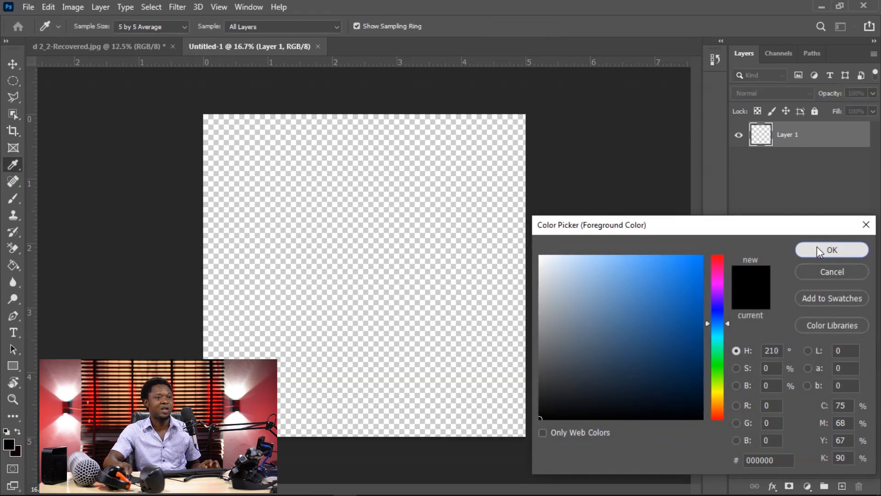
key(m)
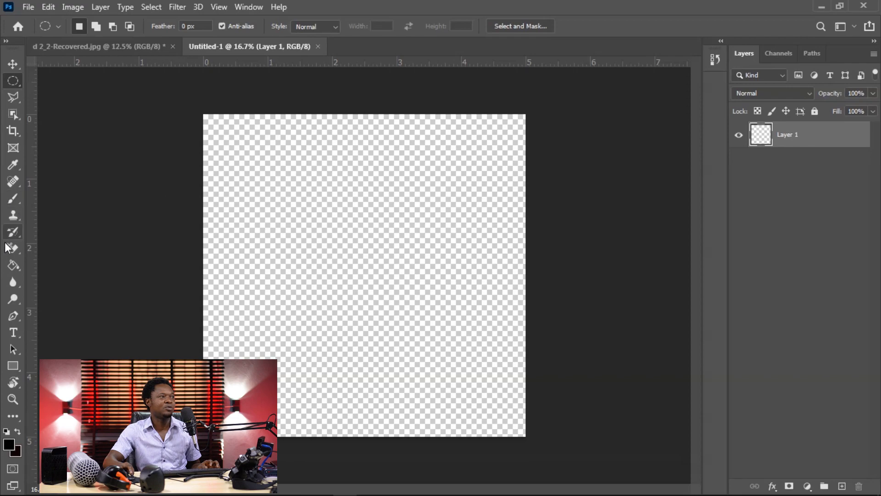
click(13, 265)
click(354, 252)
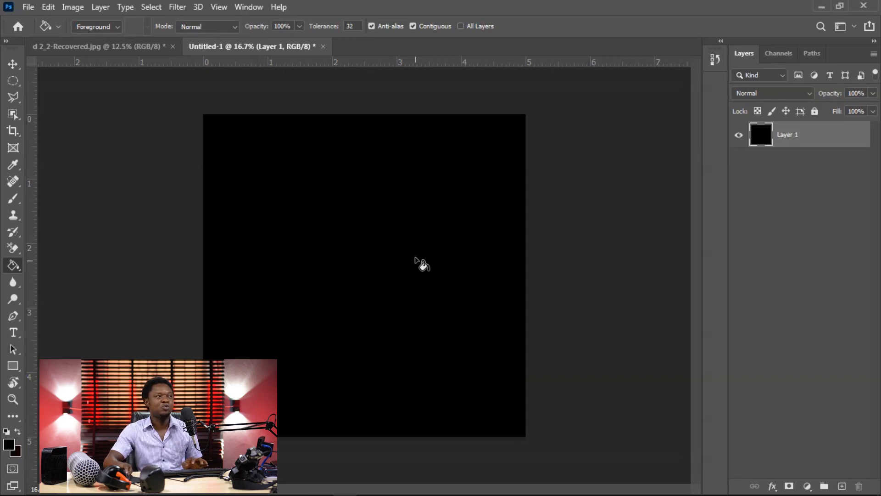
click(13, 82)
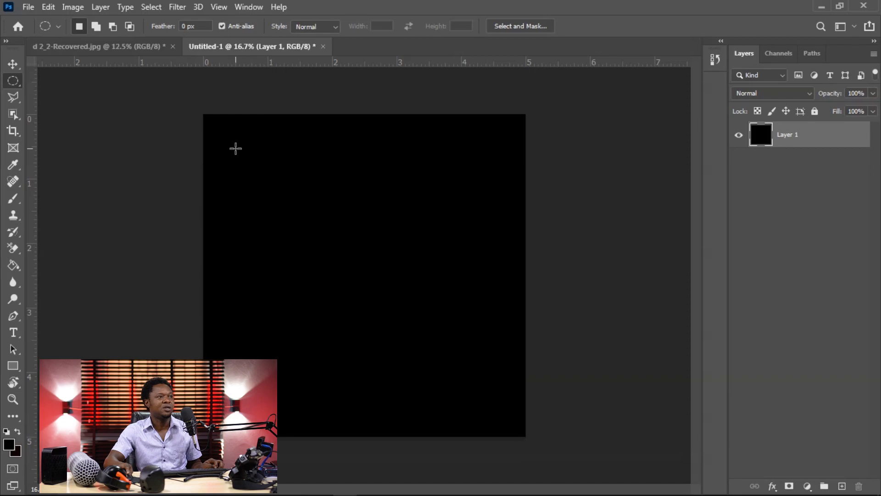
drag(233, 144, 515, 398)
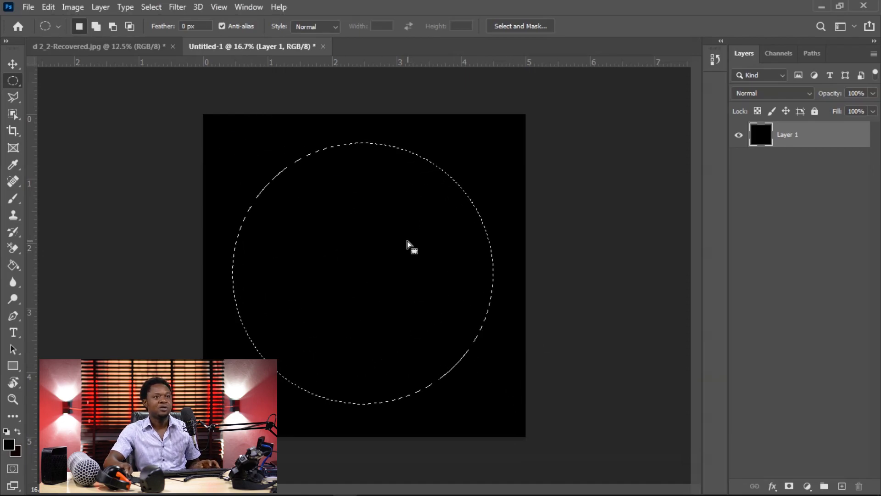
key(ctrl+d)
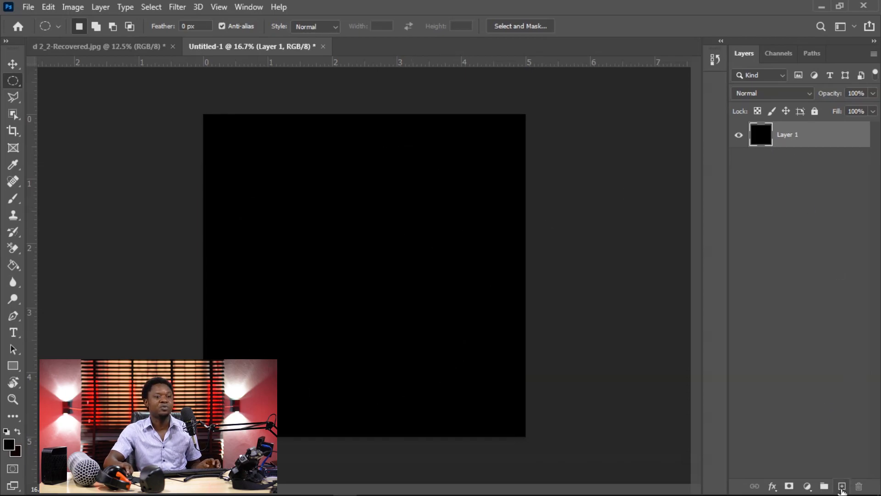
Step: Add a new layer with a circular selection about 4.2 inches wide, fill it with white (ffffff), and deselect
click(842, 487)
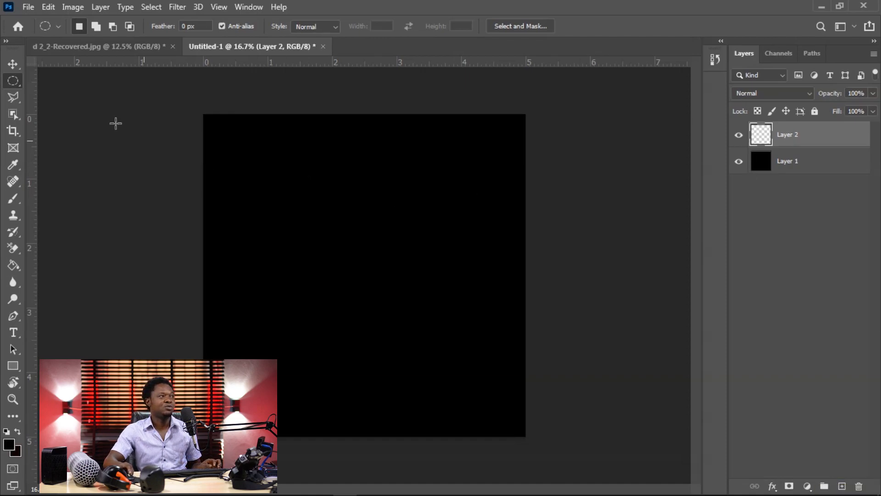
drag(230, 127, 521, 425)
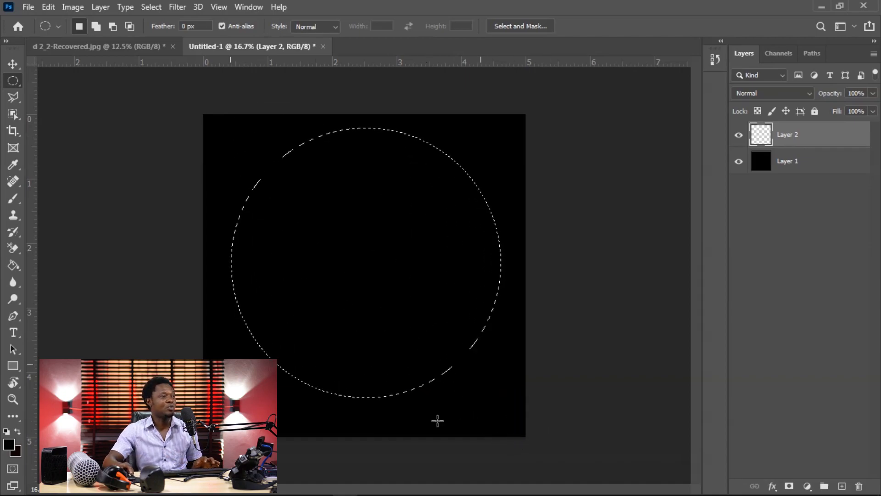
click(12, 267)
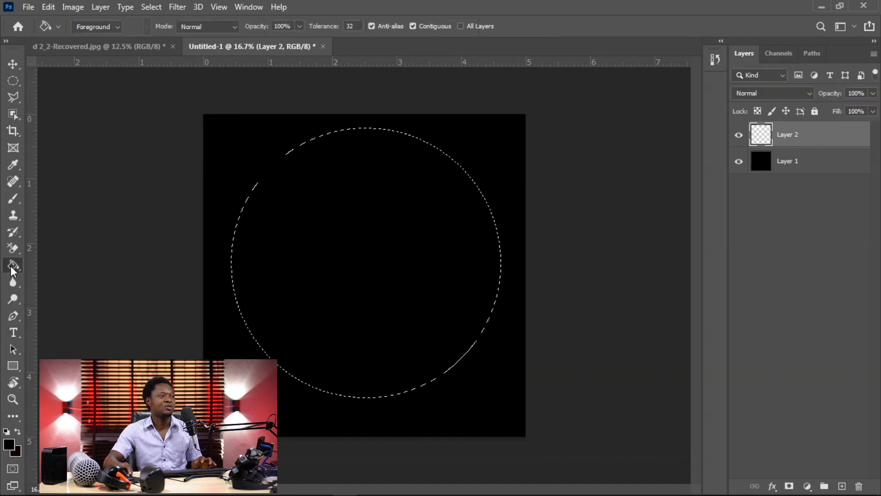
click(9, 449)
drag(569, 284, 495, 230)
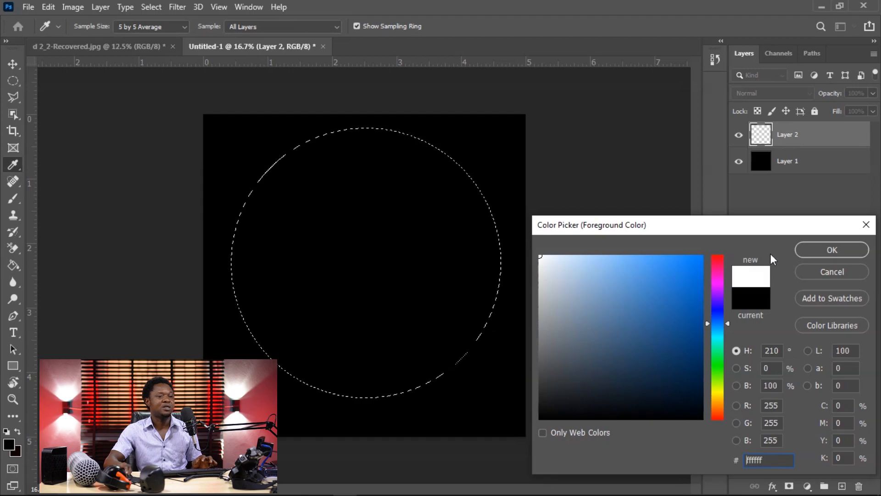
click(816, 249)
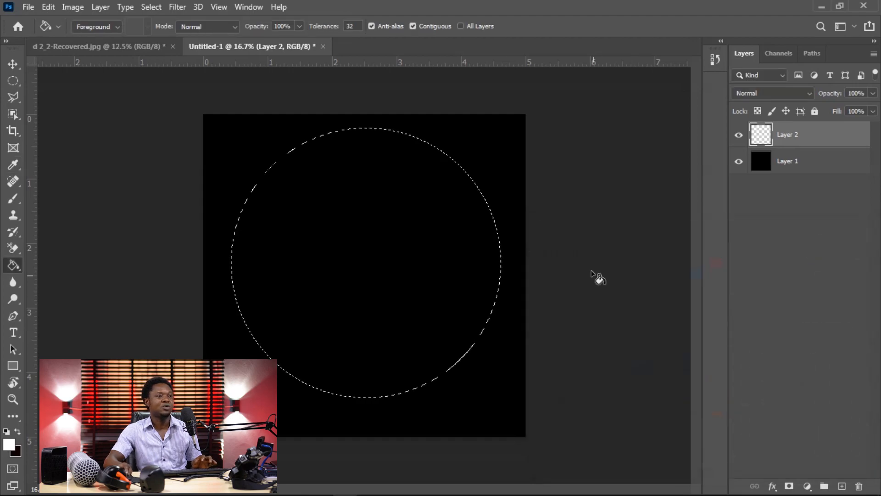
click(346, 221)
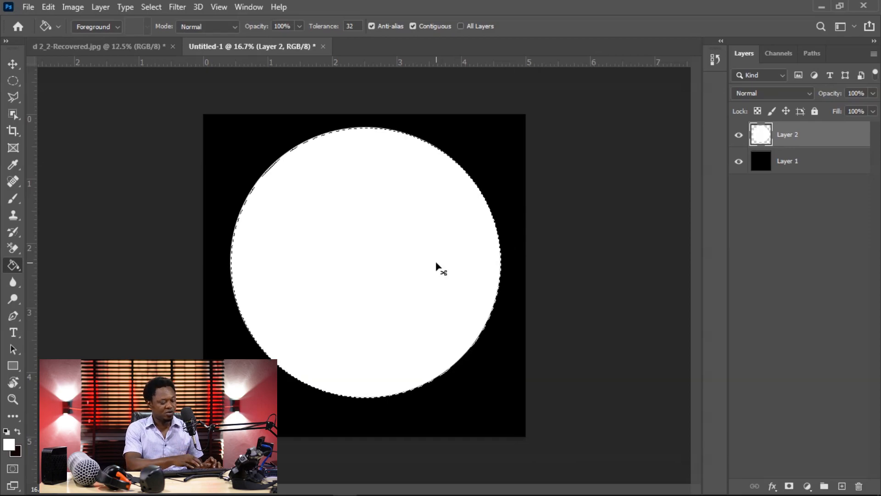
key(ctrl+d)
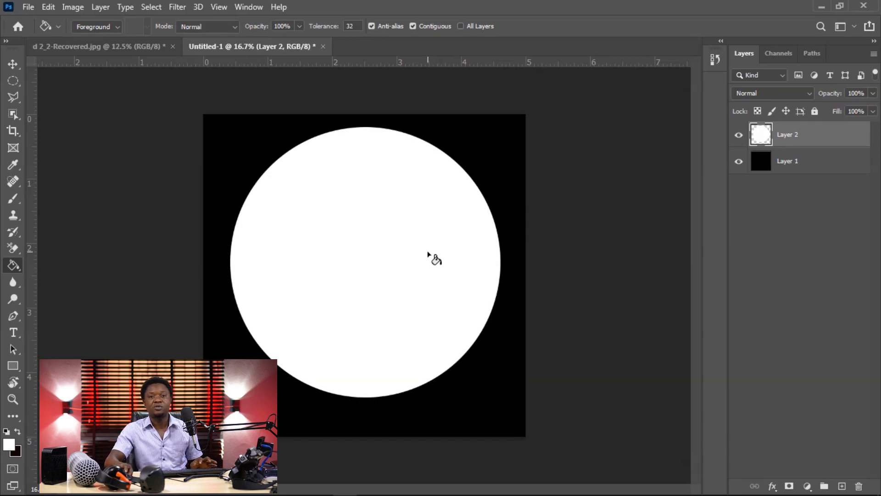
Step: Move the white circle slightly down toward the center of the canvas
click(13, 65)
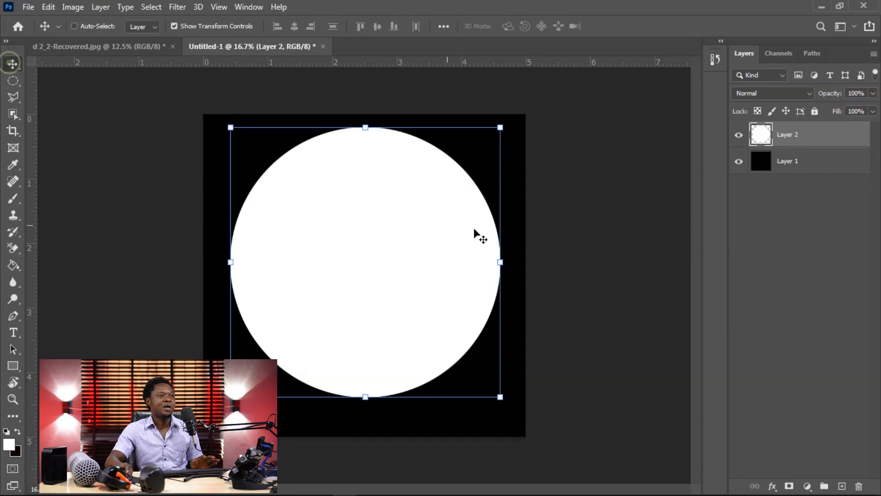
mouse_move(408, 260)
mouse_down()
mouse_move(402, 274)
mouse_move(407, 266)
mouse_up()
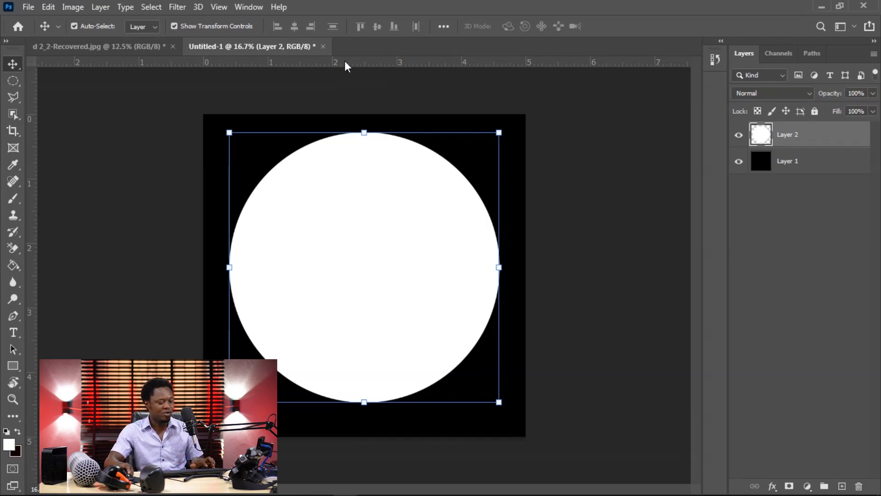
Step: Place a horizontal and a vertical guide through the center of the black square on Layer 1, with the rulers shown
key(ctrl+r)
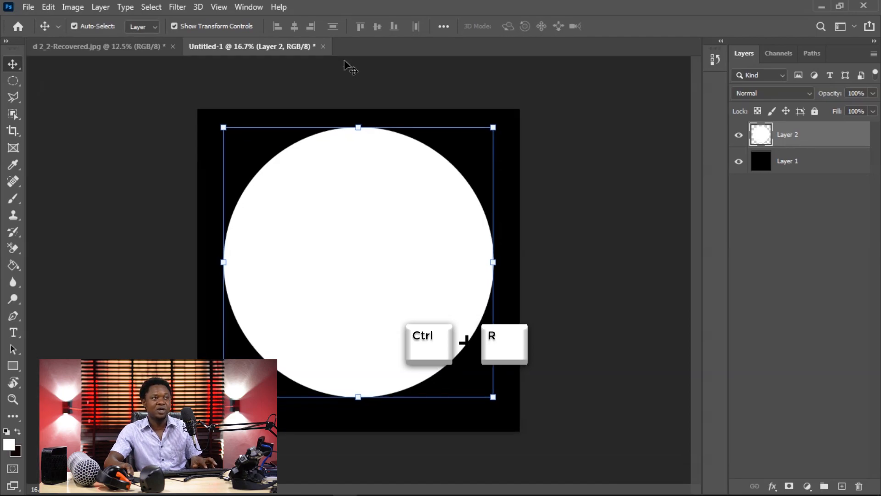
key(ctrl+r)
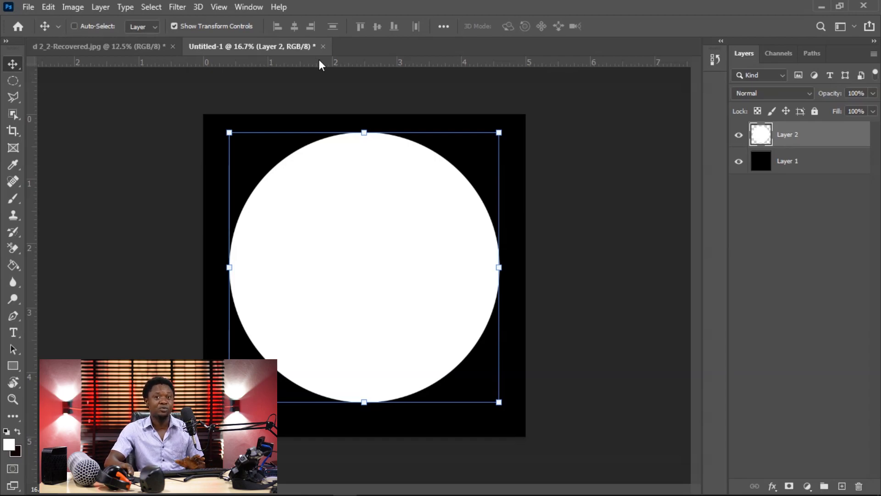
drag(313, 60, 336, 266)
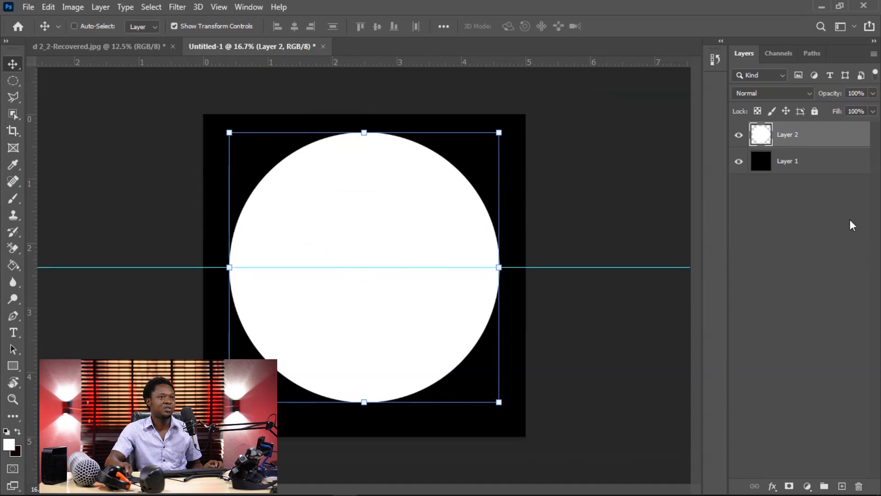
click(783, 162)
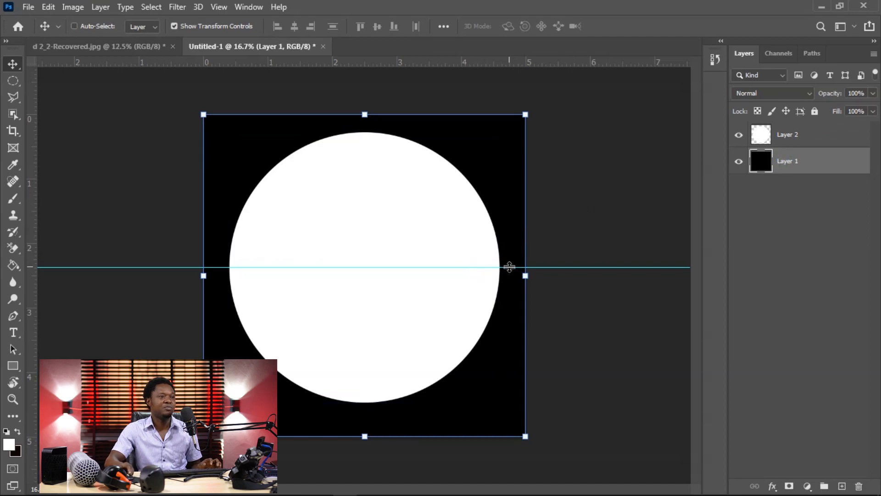
drag(510, 267, 510, 276)
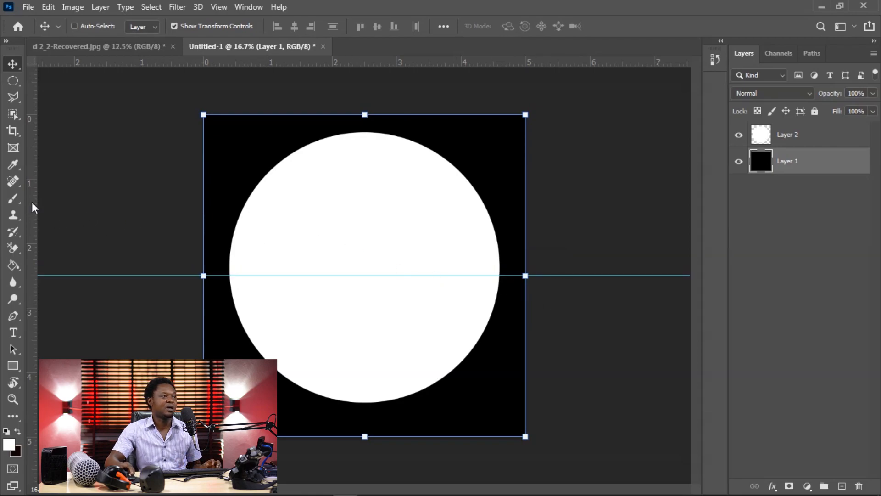
drag(28, 210, 364, 208)
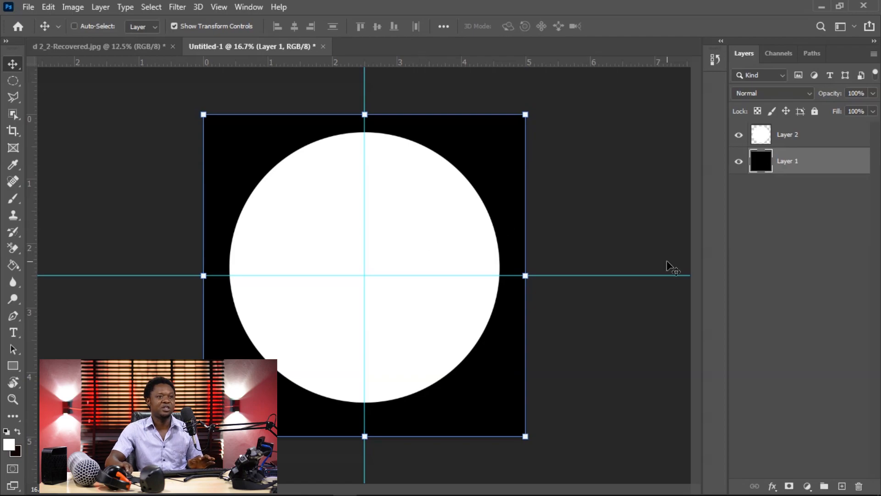
Step: Center the white circle on Layer 2 at the intersection of the two guides
click(783, 134)
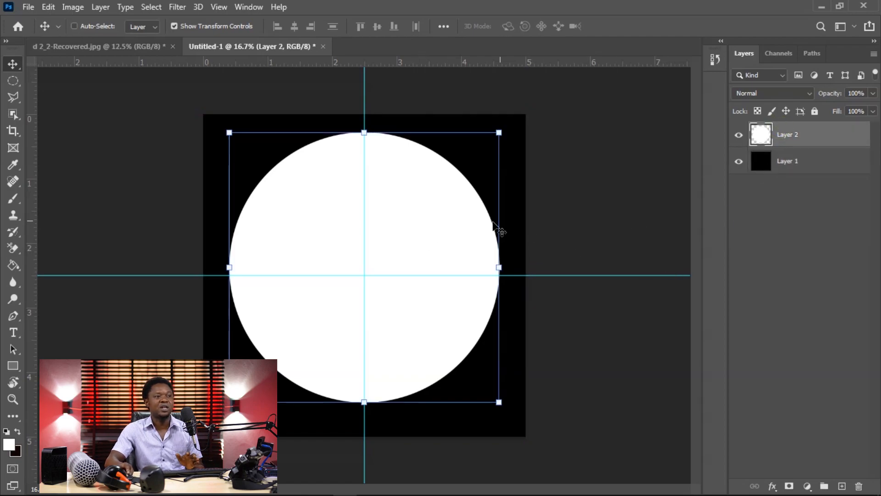
drag(441, 227, 442, 229)
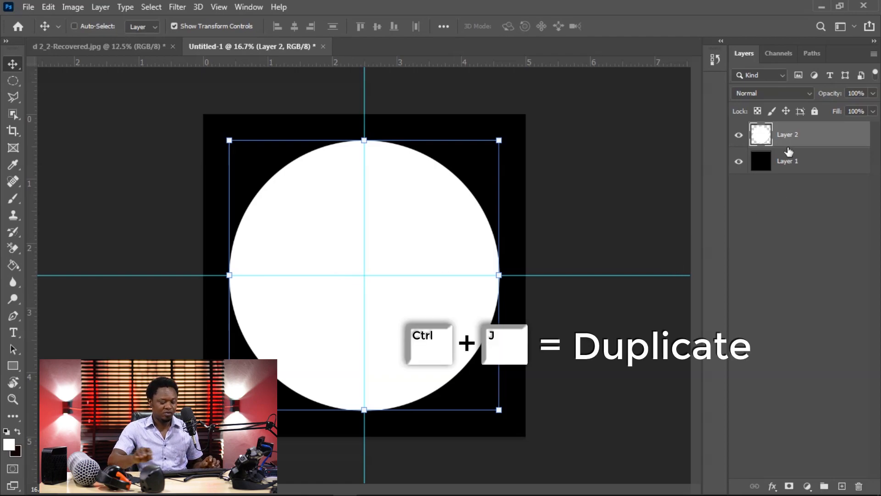
Step: Duplicate the white circle layer and scale the copy around its center to about 85%
key(ctrl+j)
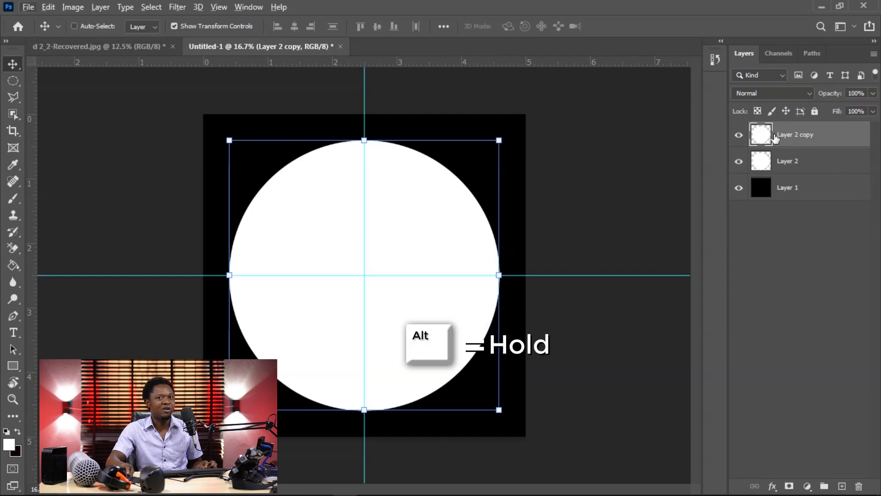
drag(500, 140, 480, 160)
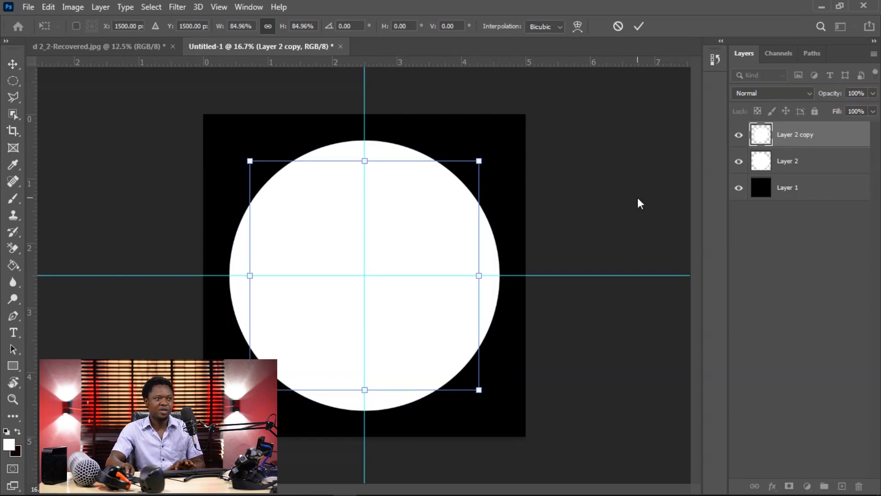
key(Return)
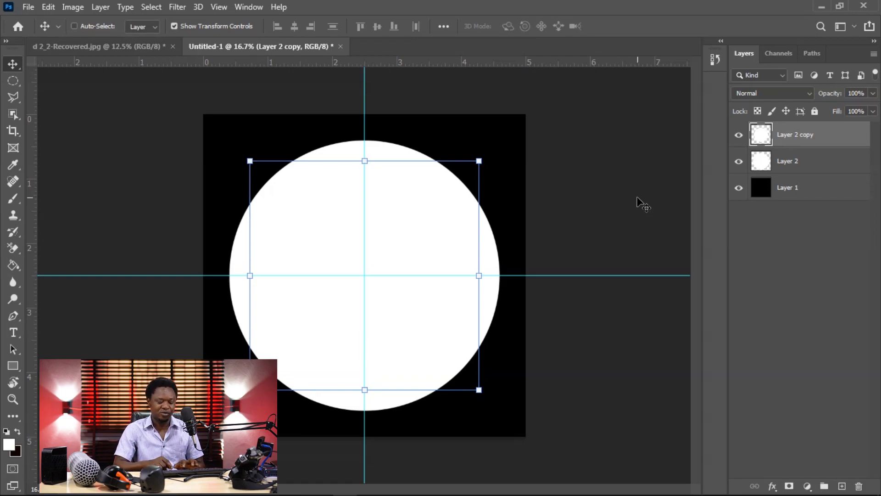
Step: Darken the smaller circle on Layer 2 copy to light gray with Levels, setting the white output level to 194
key(ctrl+l)
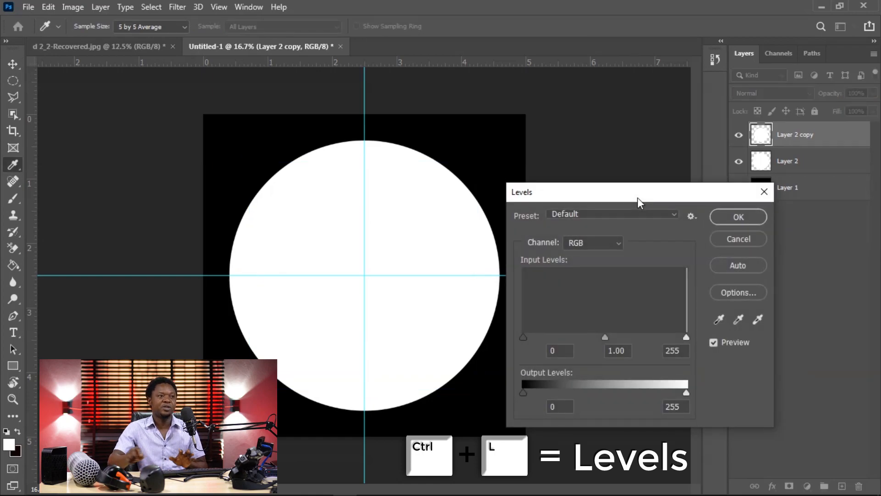
drag(626, 199, 648, 195)
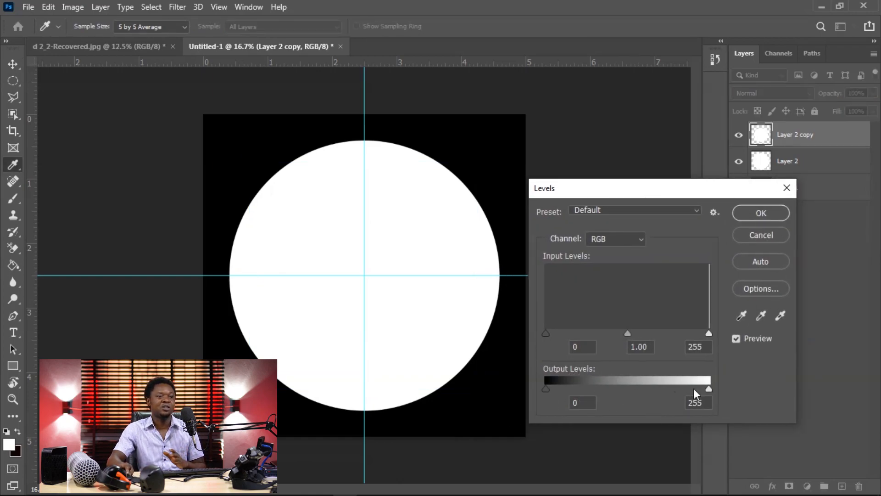
drag(710, 389, 671, 389)
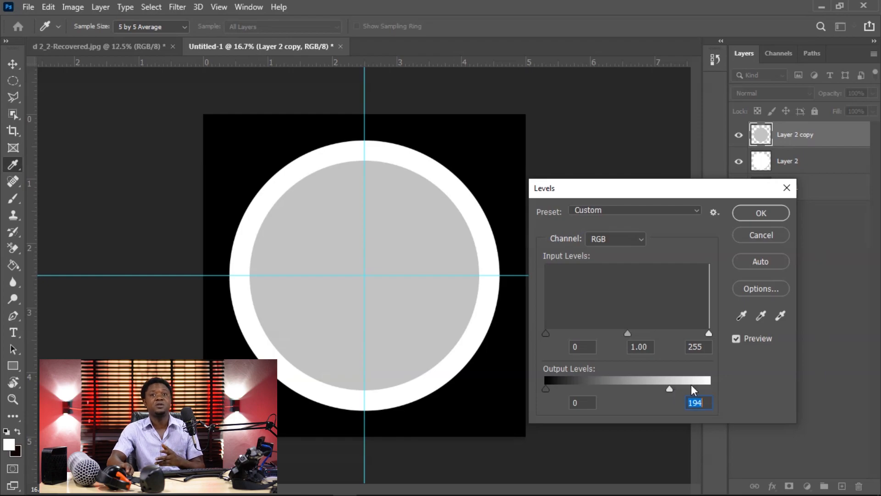
click(761, 213)
key(v)
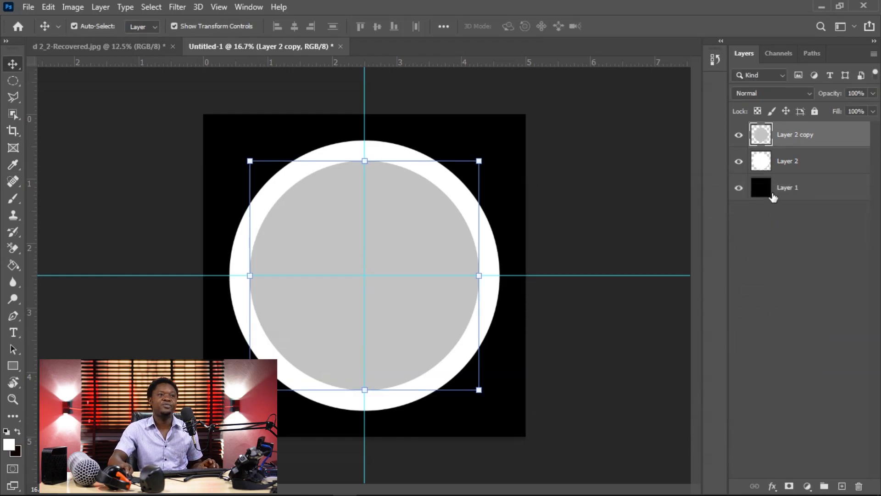
Step: Merge the gray circle layer and the white Layer 2 circle into a single layer
click(785, 168)
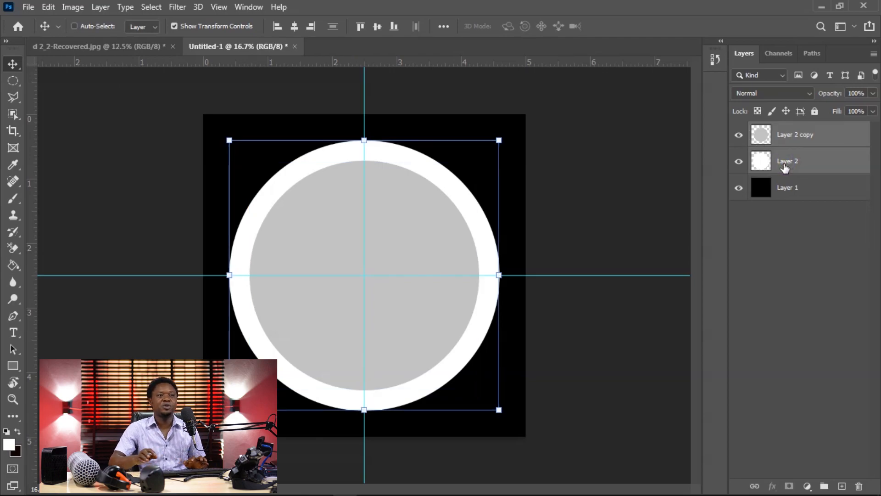
ctrl+click(815, 154)
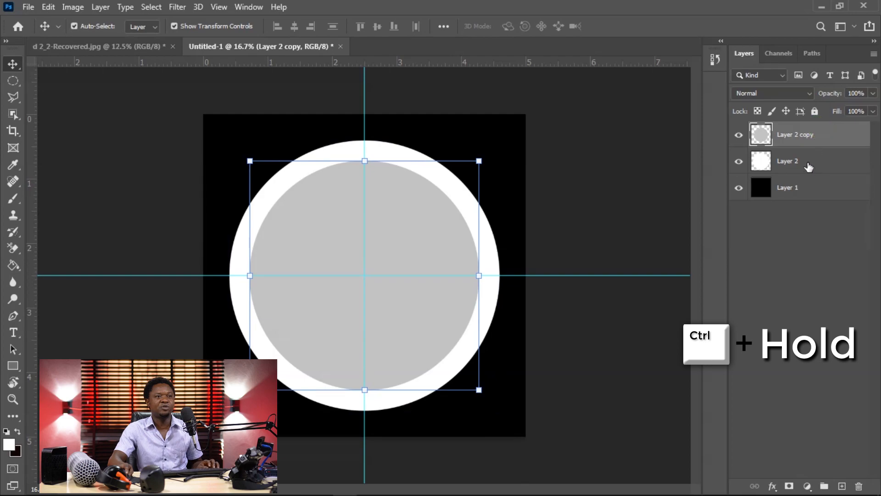
ctrl+click(810, 166)
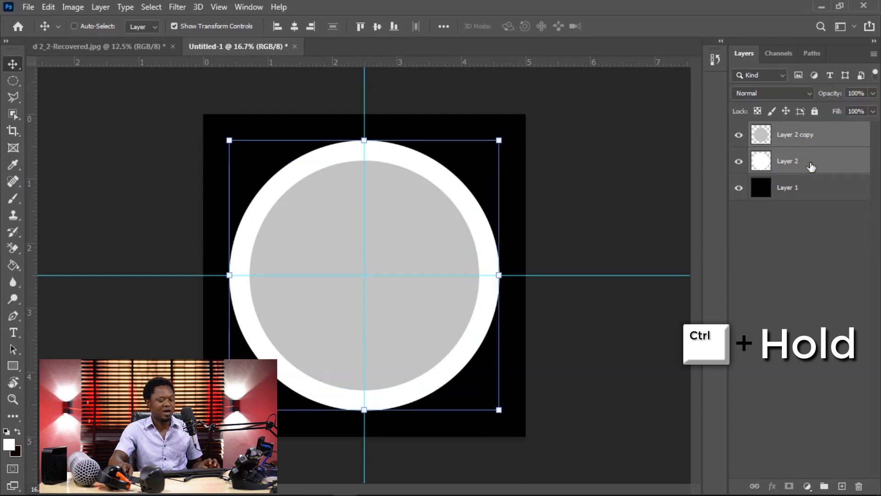
key(ctrl+e)
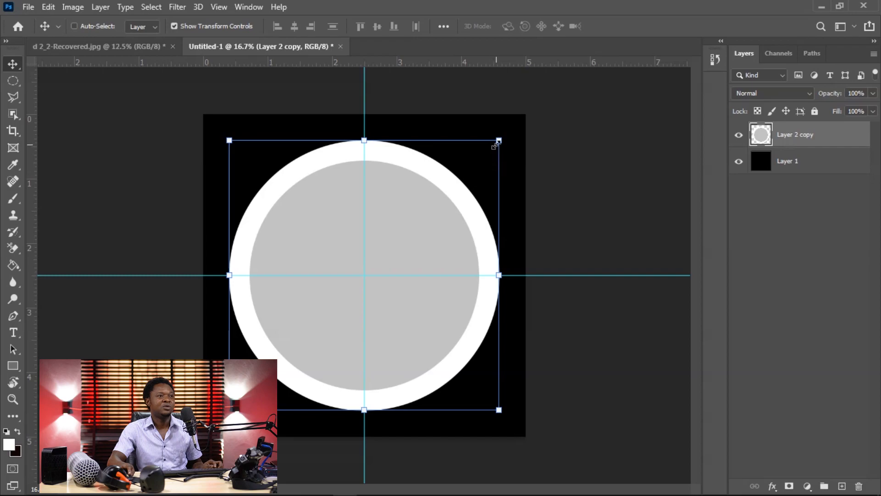
drag(499, 140, 410, 254)
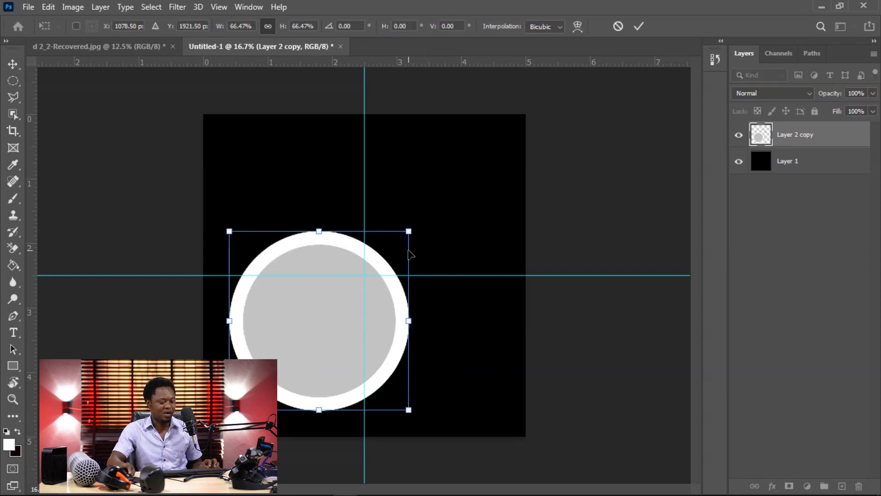
key(ctrl+z)
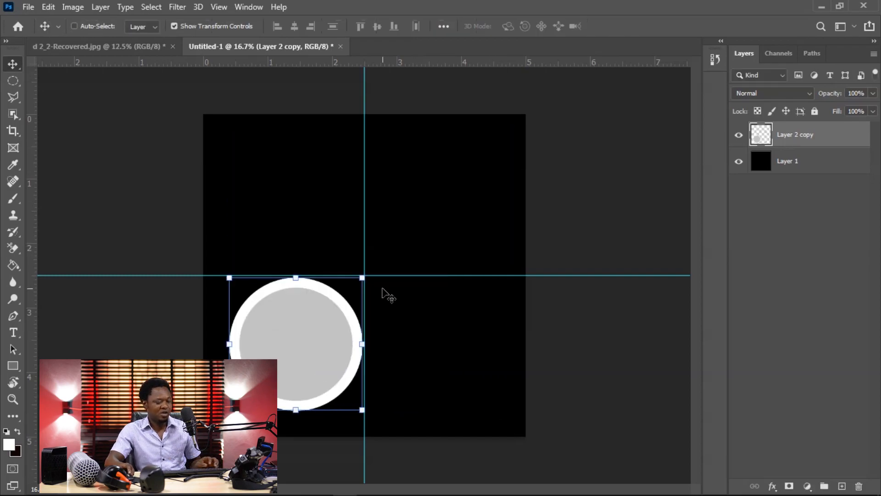
key(ctrl+z)
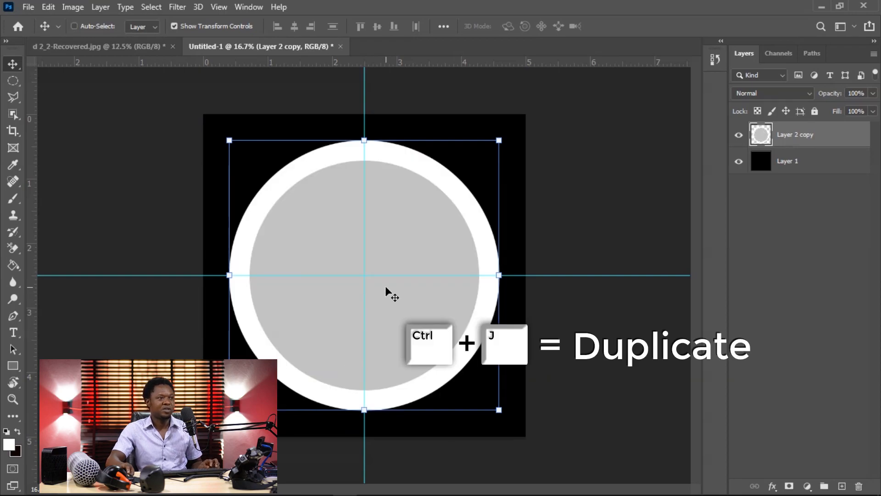
Step: Duplicate the merged circle layer and scale the copy to about 10.7%, placing it inside the upper-left part of the gray area
key(ctrl+j)
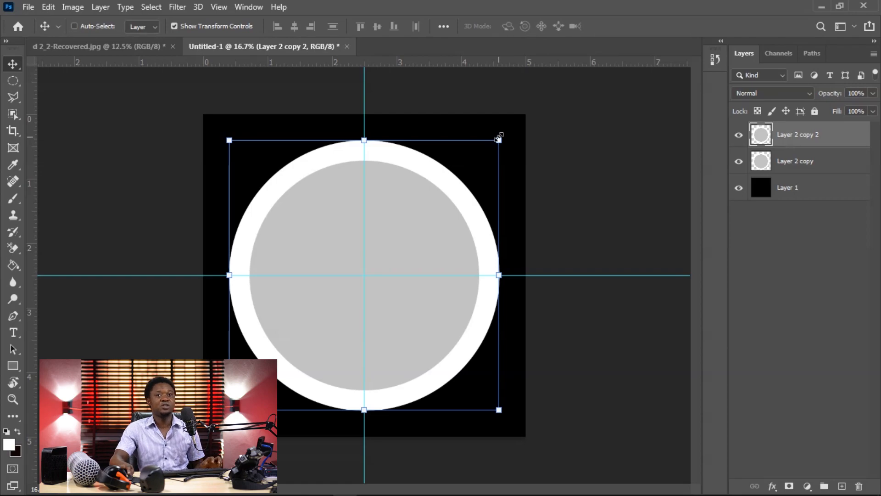
drag(499, 138, 315, 226)
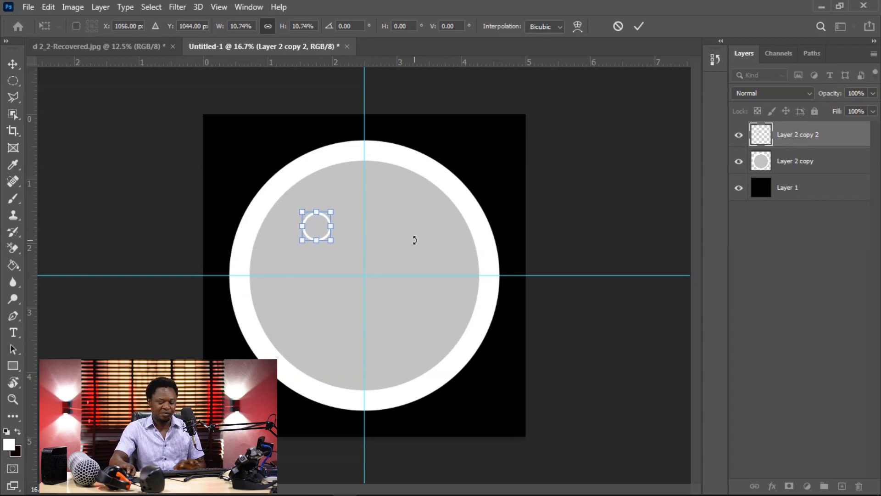
key(Return)
key(ctrl)
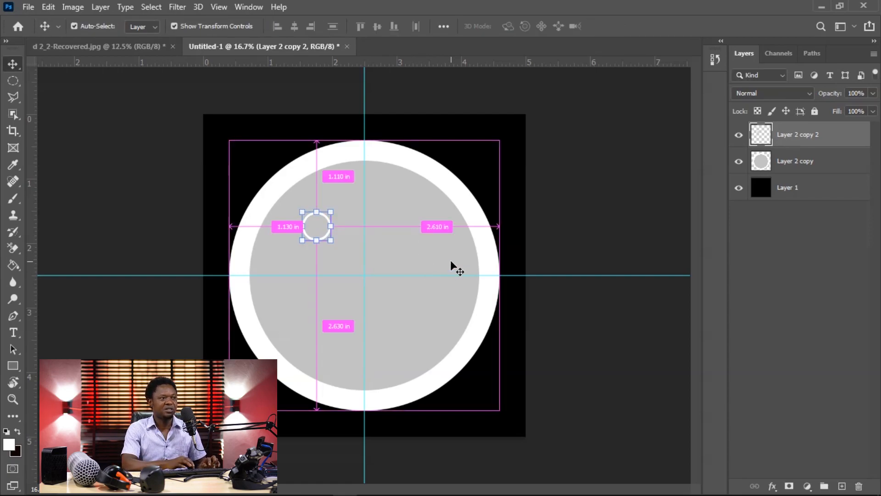
Step: Make 17 duplicates of the small circle layer, up to Layer 2 copy 19
key(ctrl+j)
key(ctrl+j)
key(ctrl+j)
key(ctrl+j)
key(ctrl+j)
key(ctrl+j)
key(ctrl+j)
key(ctrl+j)
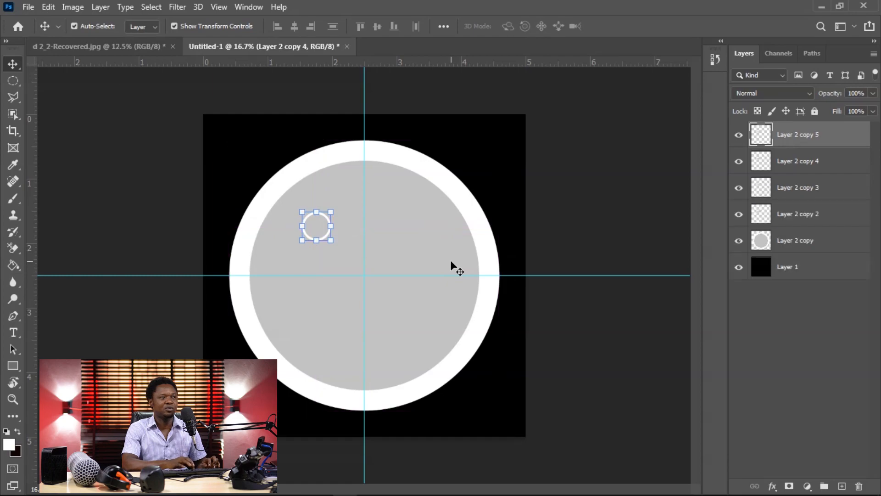
key(ctrl+j)
key(ctrl+j)
key(ctrl+j)
key(ctrl+j)
key(ctrl+j)
key(ctrl+j)
key(ctrl+j)
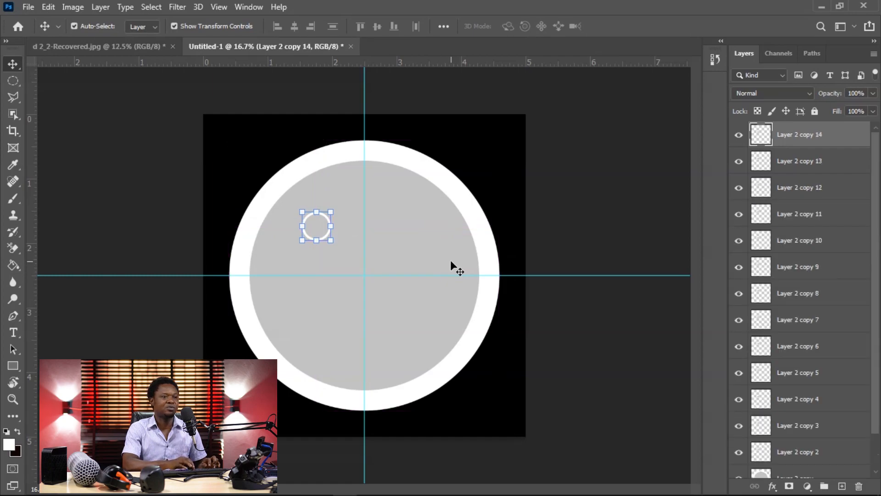
key(ctrl+j)
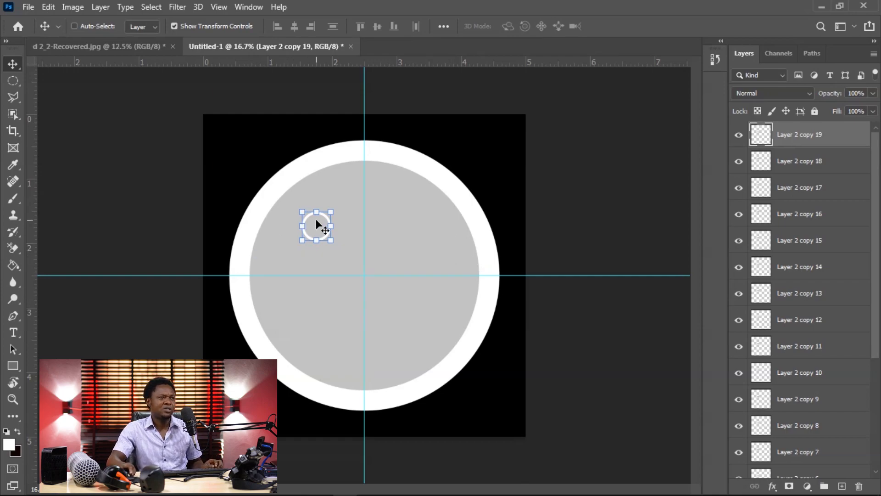
Step: With Auto-Select on, center four small circles on the large circle's outer edge where the guides cross it: top, left, right and bottom
drag(317, 225, 368, 139)
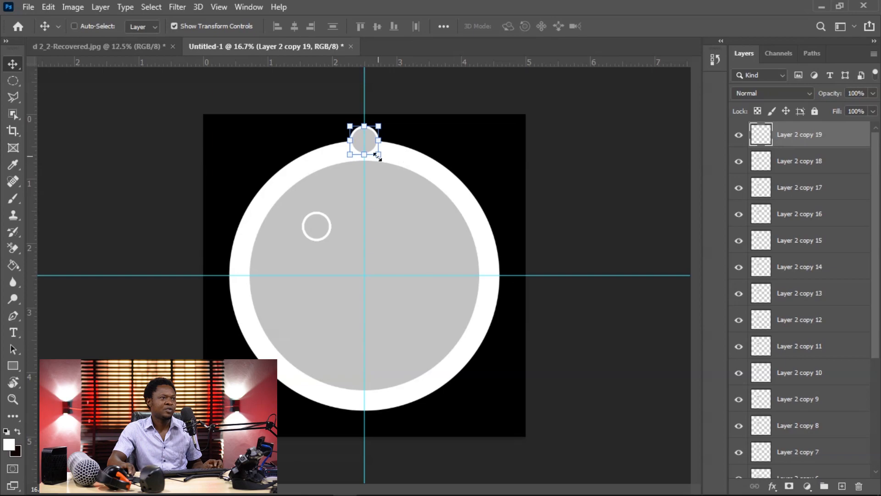
key(Down)
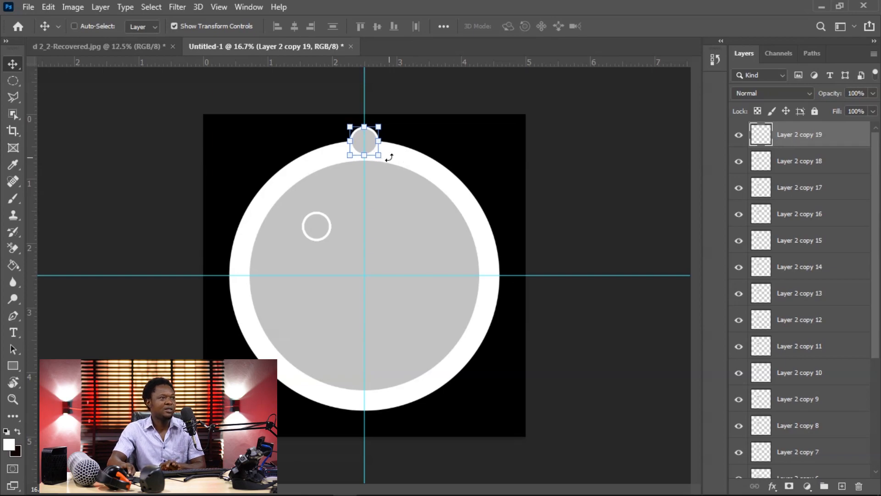
click(73, 26)
click(327, 229)
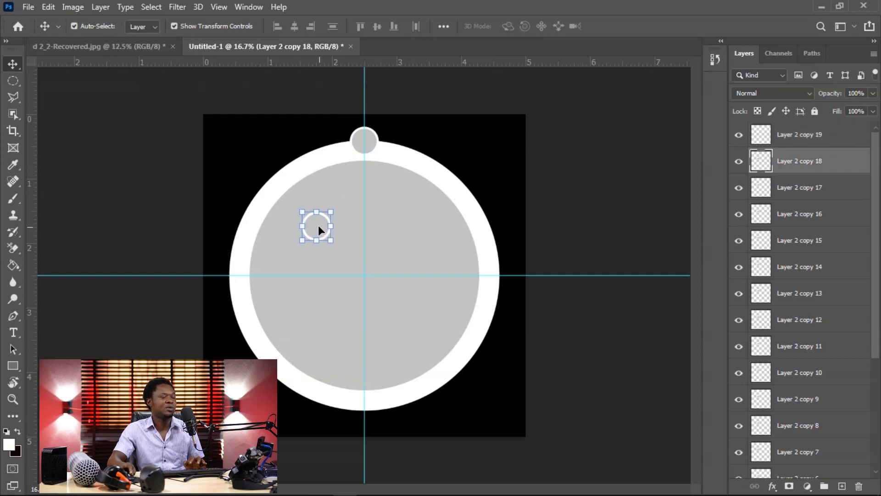
drag(366, 143, 229, 277)
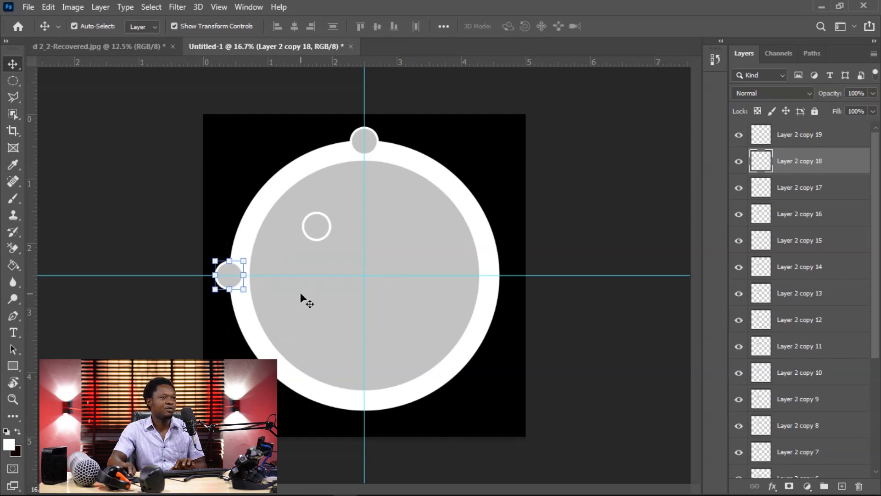
drag(318, 225, 499, 275)
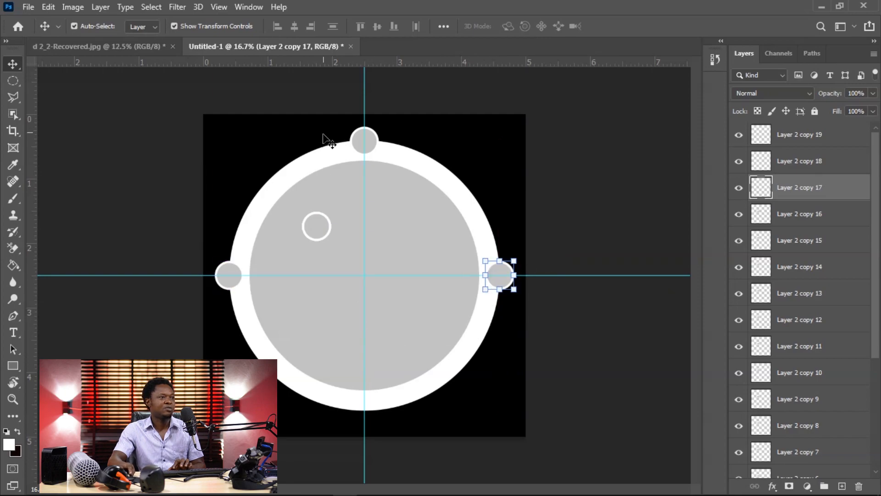
drag(315, 223, 364, 410)
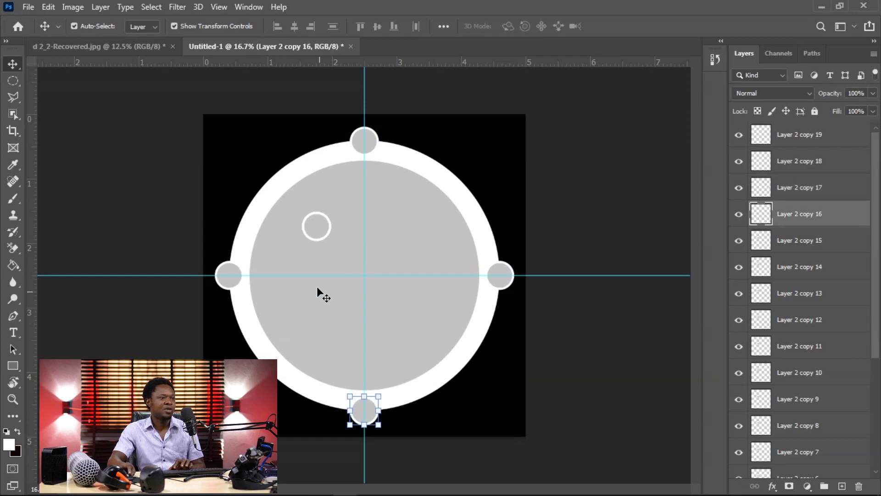
Step: Place four more small circles on the large circle's outer edge at the diagonal positions, midway between the guide-aligned ones
drag(318, 225, 459, 183)
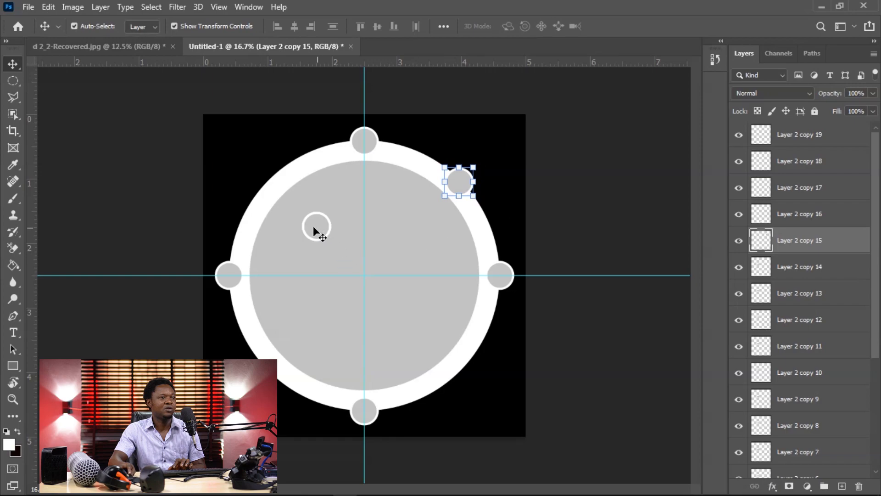
drag(314, 227, 263, 183)
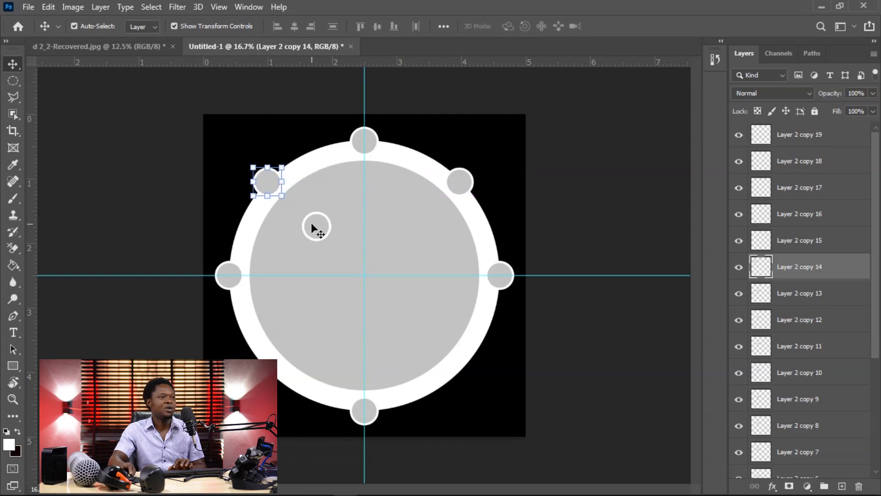
drag(316, 226, 264, 365)
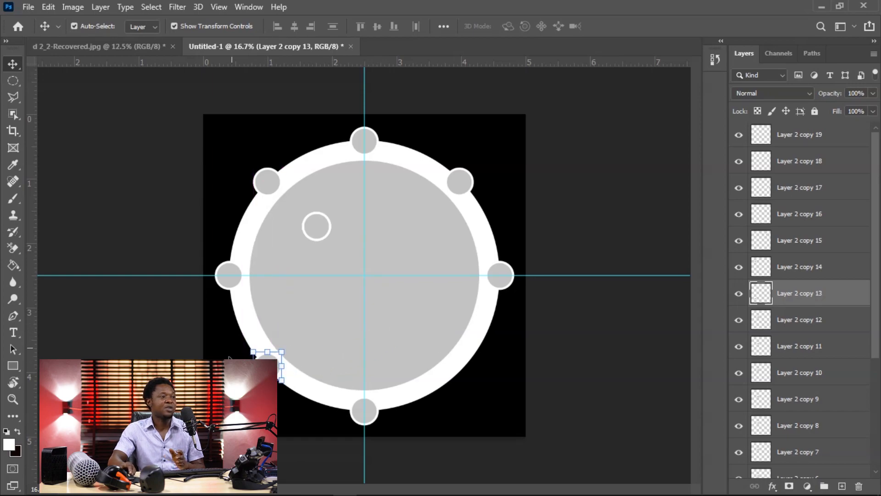
drag(313, 223, 453, 371)
Step: Place a small circle on the outer edge between the top and upper-right circles and nudge it to even the gaps
drag(309, 222, 411, 151)
key(Up)
key(Up)
key(Up)
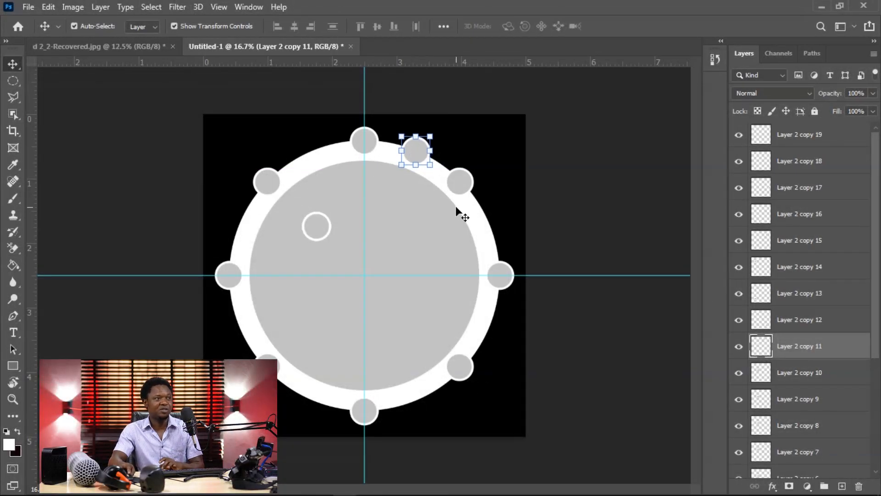
key(Right)
key(Right)
key(Up)
Step: Place a small circle on the outer edge between the upper-right and right circles and nudge it onto the edge
click(327, 230)
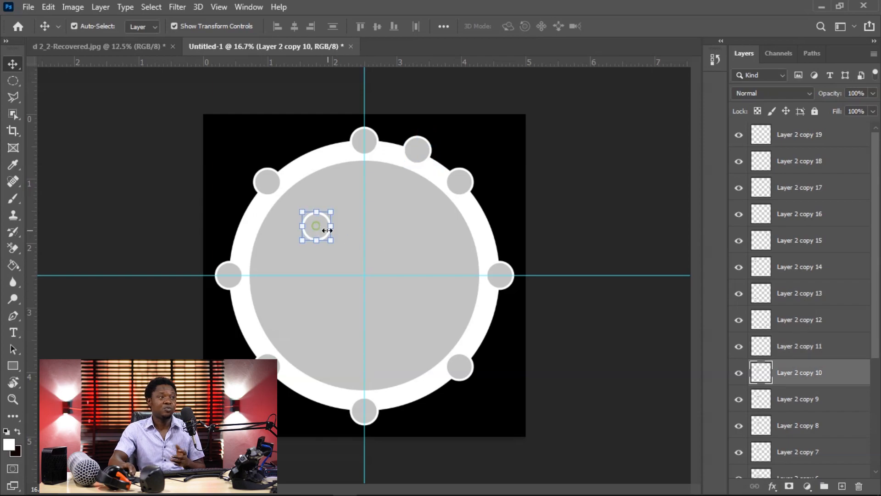
drag(314, 227, 486, 227)
key(Left)
key(Up)
key(Up)
key(Up)
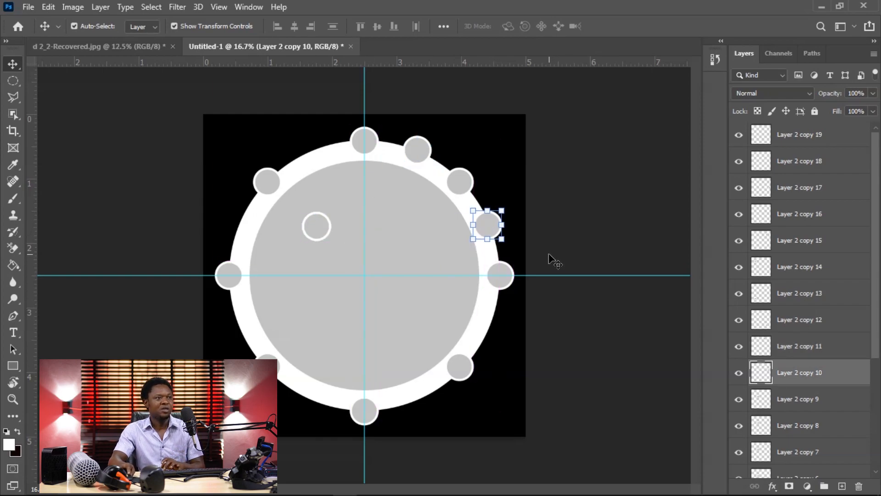
key(Left)
key(Left)
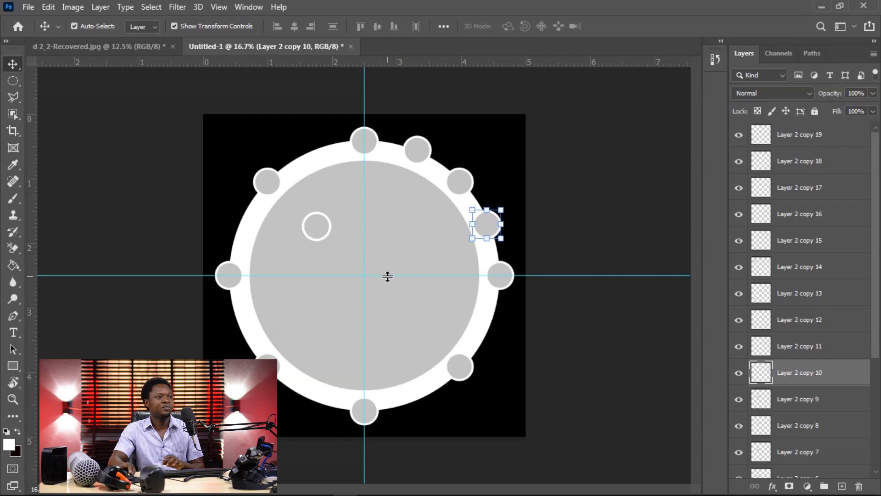
Step: Place two small circles on the outer edge on either side of the upper-left diagonal circle and nudge both to refine their spacing
drag(315, 225, 314, 150)
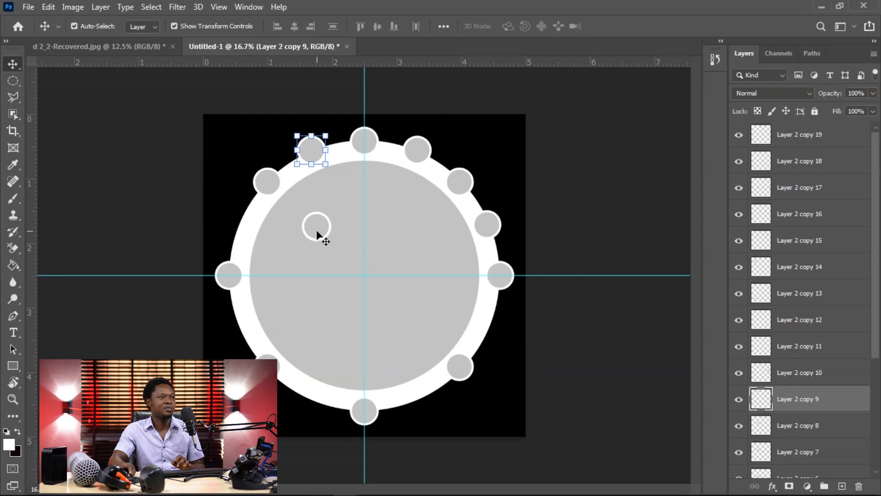
drag(317, 232, 238, 229)
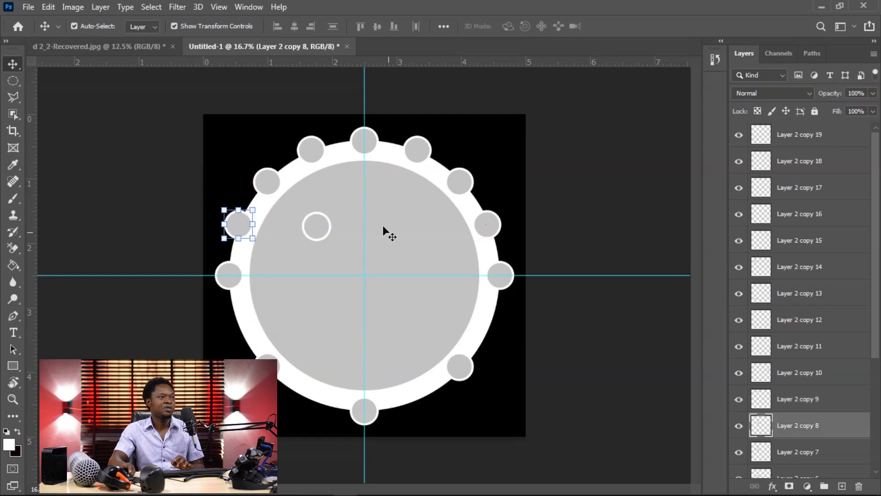
click(316, 155)
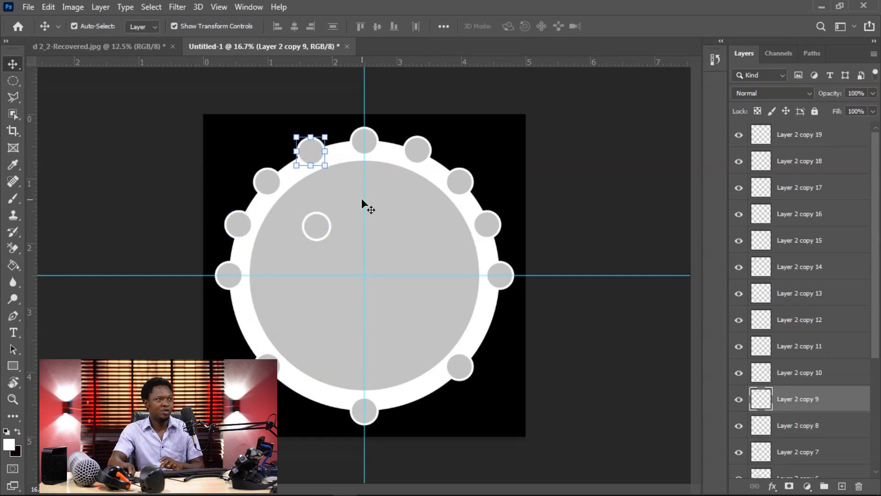
key(shift+Right)
click(245, 230)
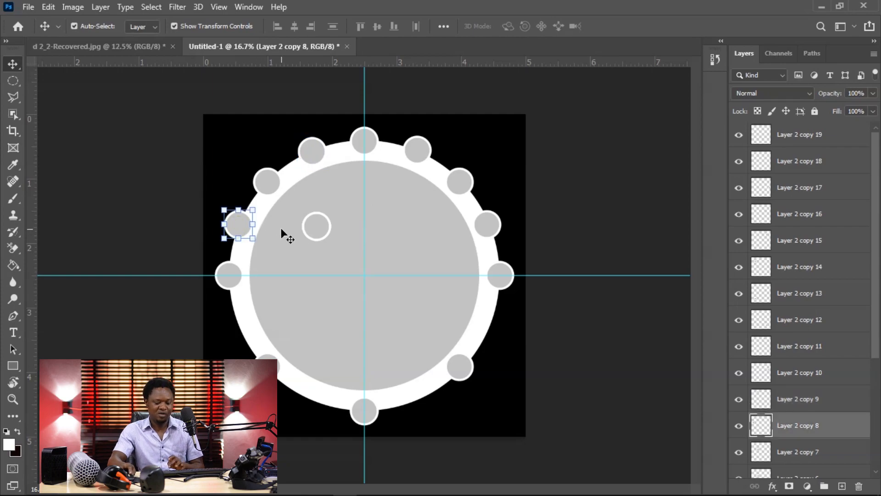
key(shift+Left)
key(shift+Up)
key(shift+Up)
key(shift+Right)
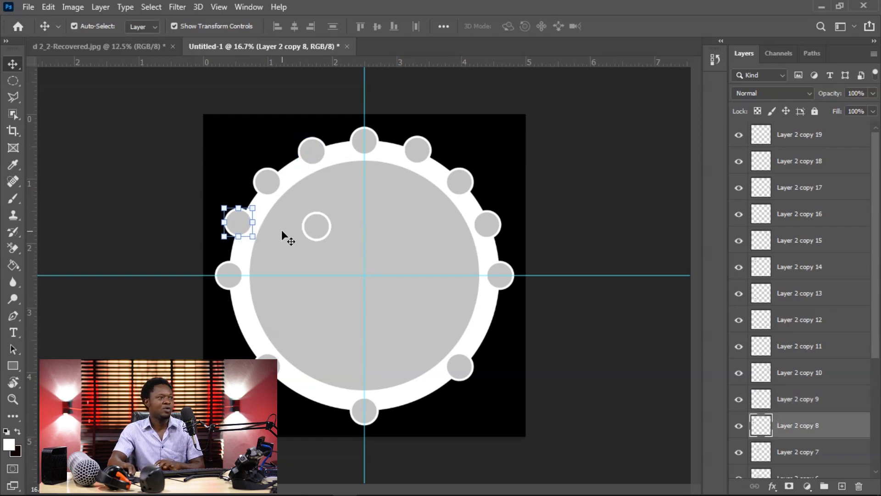
Step: Nudge the small circle between the upper-left diagonal and left circles slightly inward and down along the outer edge
key(shift+Right)
key(shift+Right)
key(shift+Down)
key(shift+Down)
key(shift+Down)
key(shift+Down)
key(shift+Down)
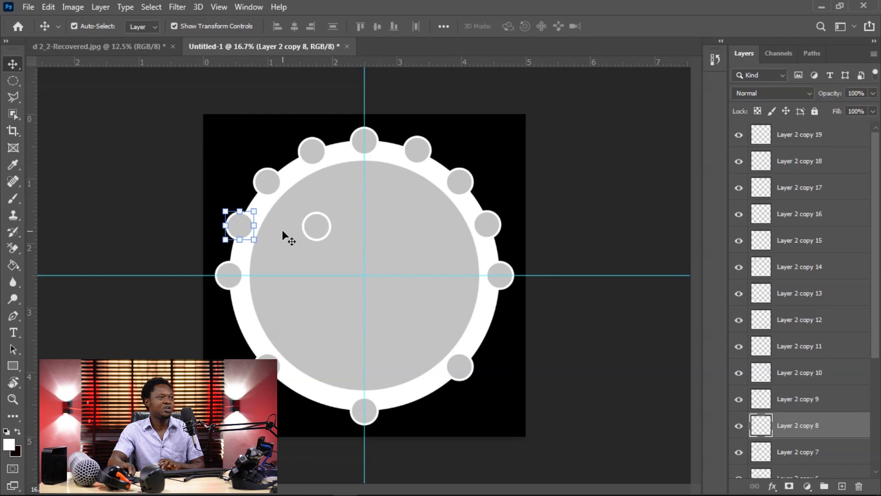
Step: Place two small circles on the outer edge on either side of the lower-left diagonal circle, nudging the one nearer the bottom outward
click(321, 227)
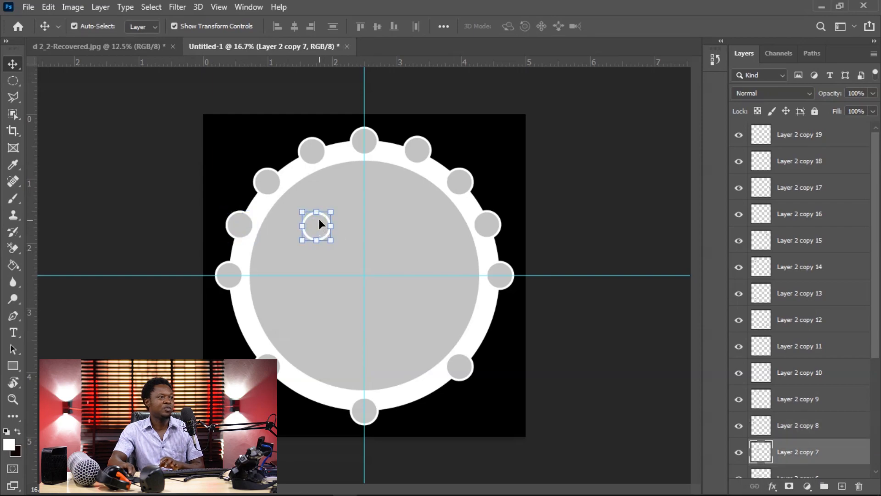
drag(320, 224, 314, 401)
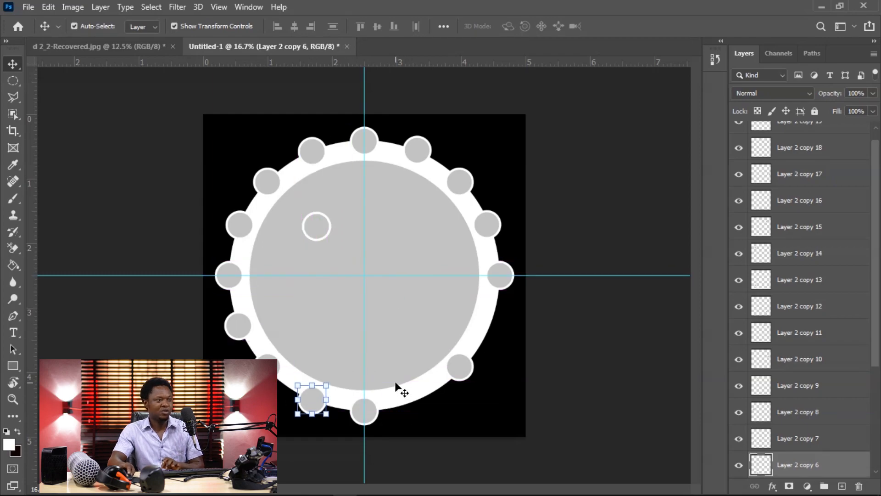
key(shift+Left)
Step: Place two small circles on the outer edge on either side of the lower-right diagonal circle and nudge both to even the spacing
drag(316, 228, 417, 401)
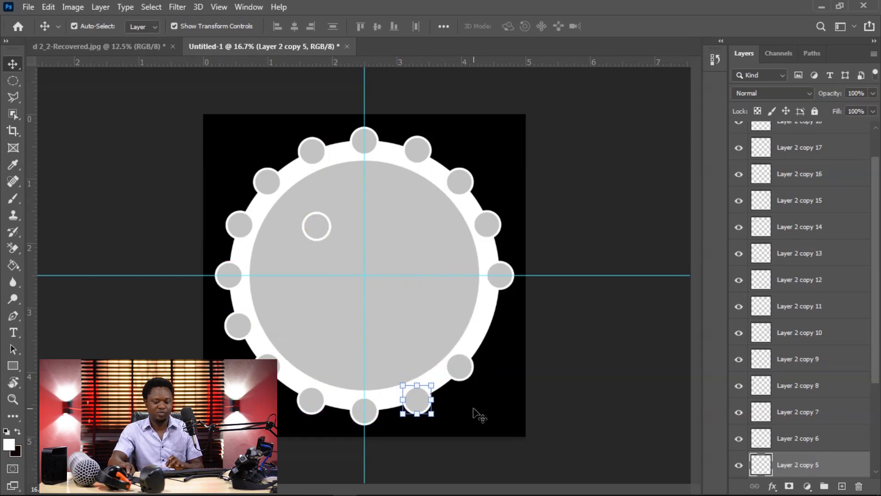
key(shift+Right)
key(shift+Right)
key(shift+Up)
drag(309, 233, 489, 334)
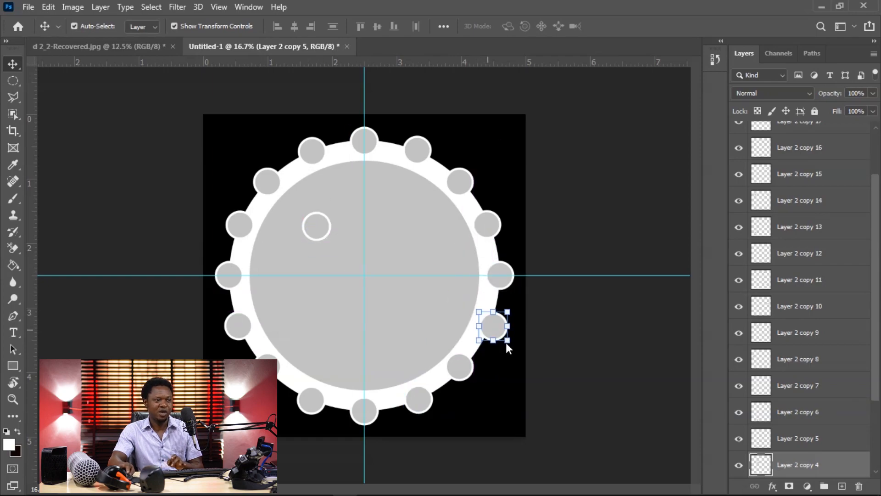
key(shift+Left)
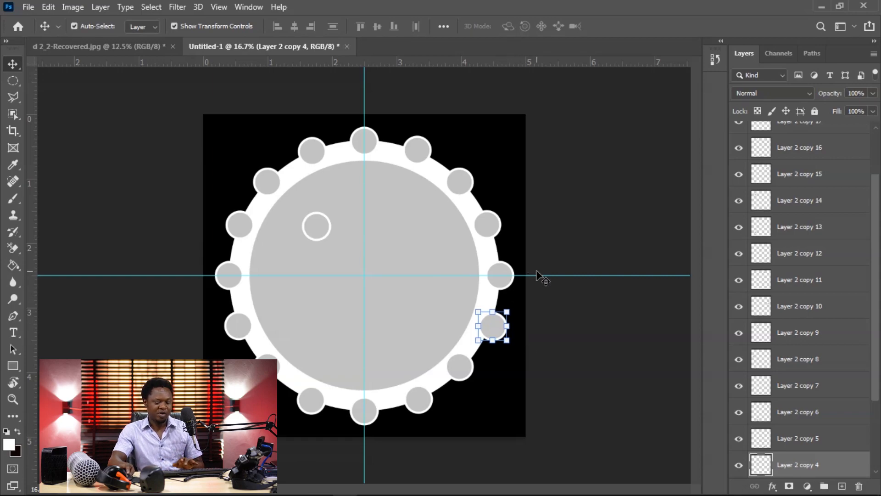
Step: Delete the leftover small circle inside the large disc and clear the layer selection
click(323, 226)
key(Delete)
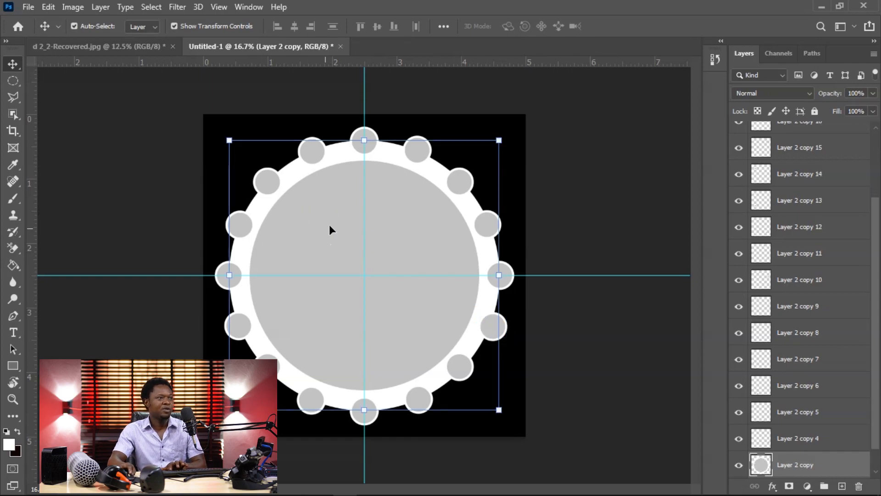
click(581, 150)
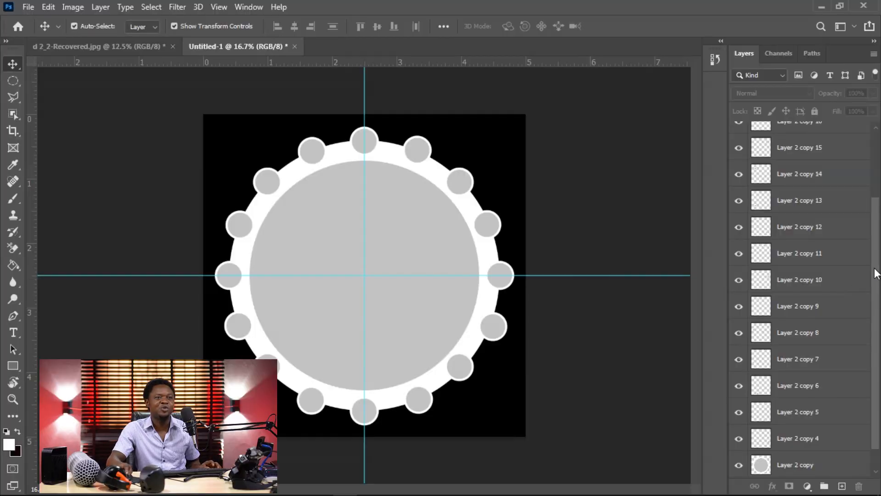
Step: Duplicate the large disc layer and give the duplicate a 16 px white stroke positioned inside
scroll(874, 268, down, 1)
click(803, 442)
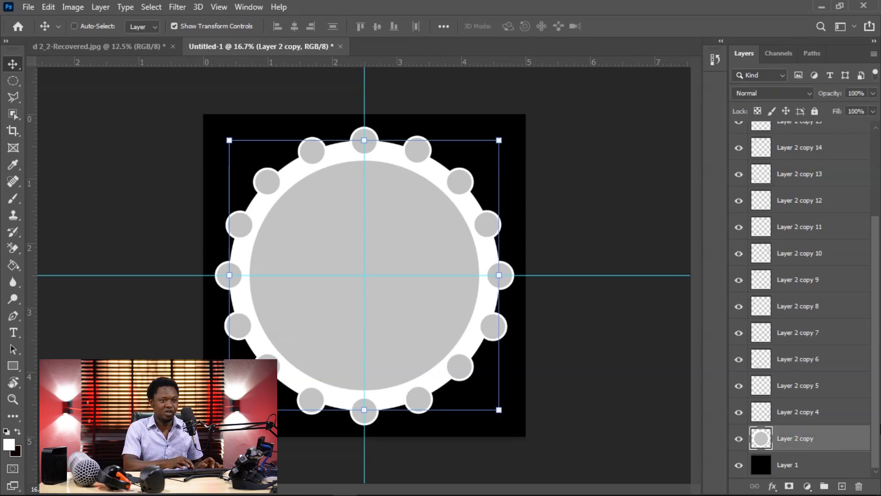
key(ctrl+j)
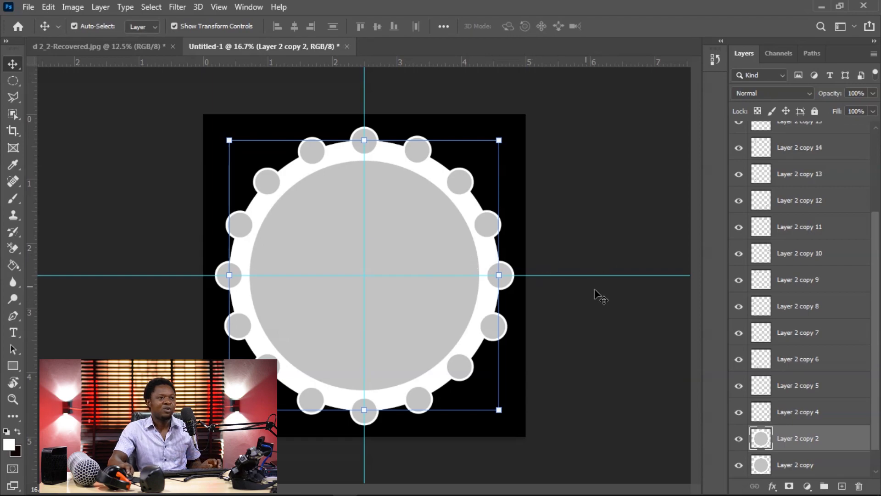
click(772, 490)
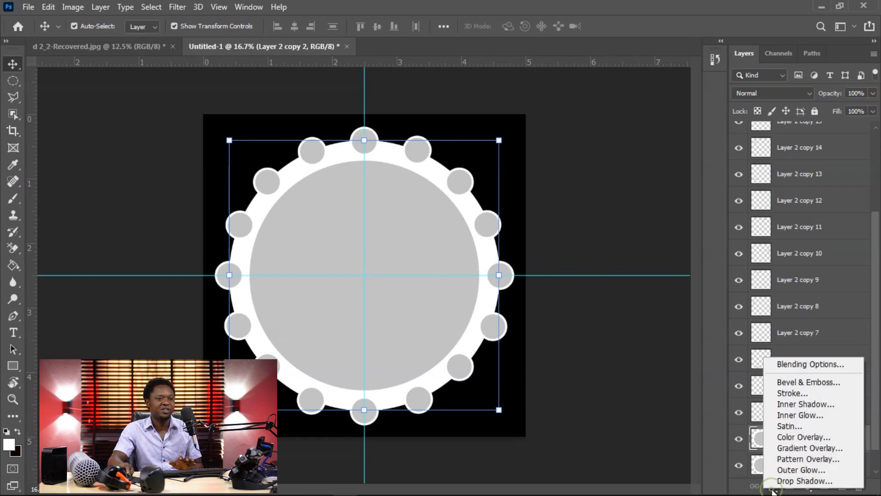
click(787, 392)
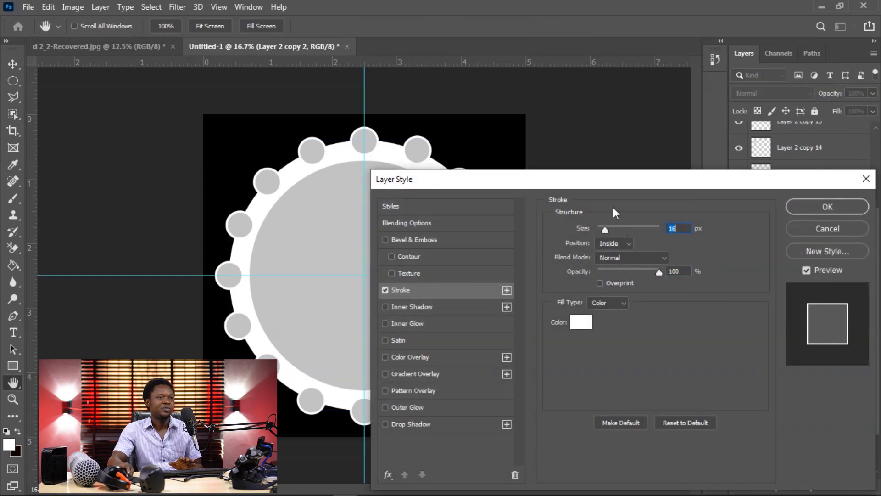
drag(614, 173, 612, 112)
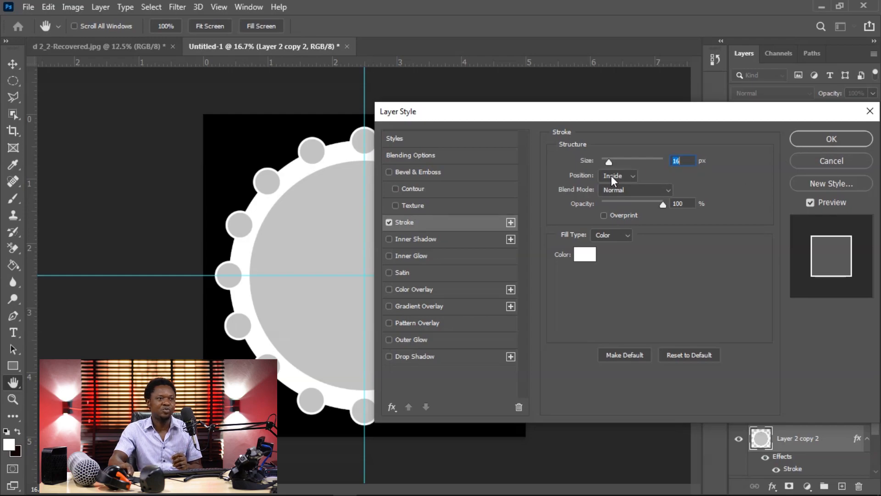
click(816, 140)
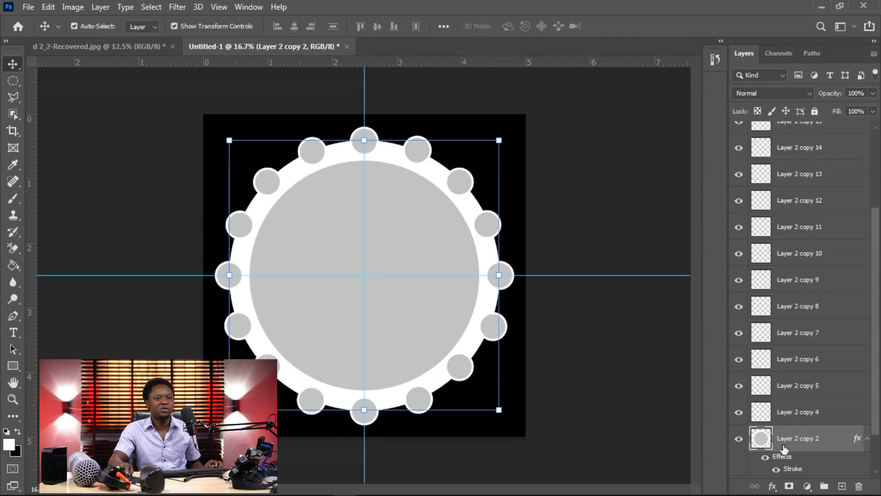
Step: Scale the original large disc, Layer 2 copy, down about its centre to about 54% of its size
scroll(875, 392, down, 2)
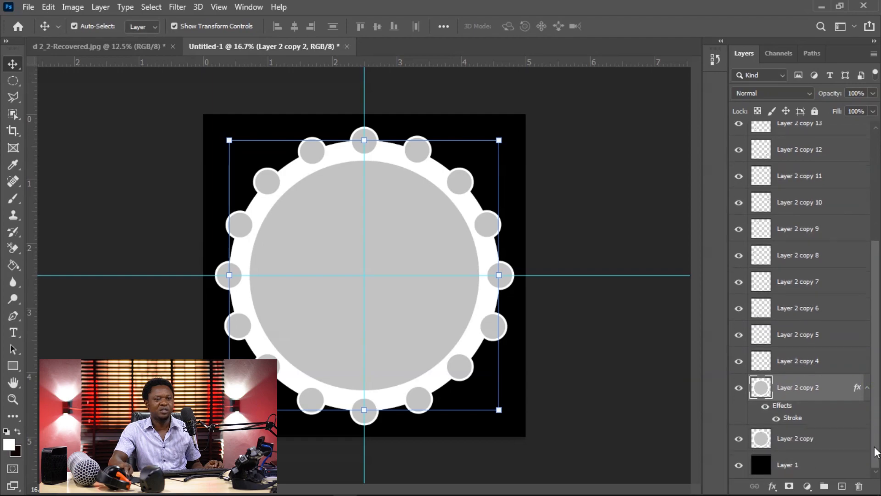
click(793, 440)
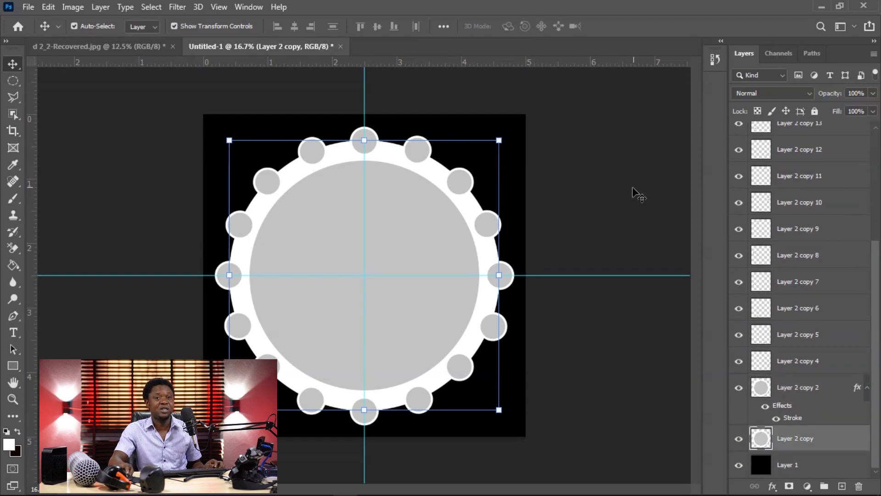
click(501, 139)
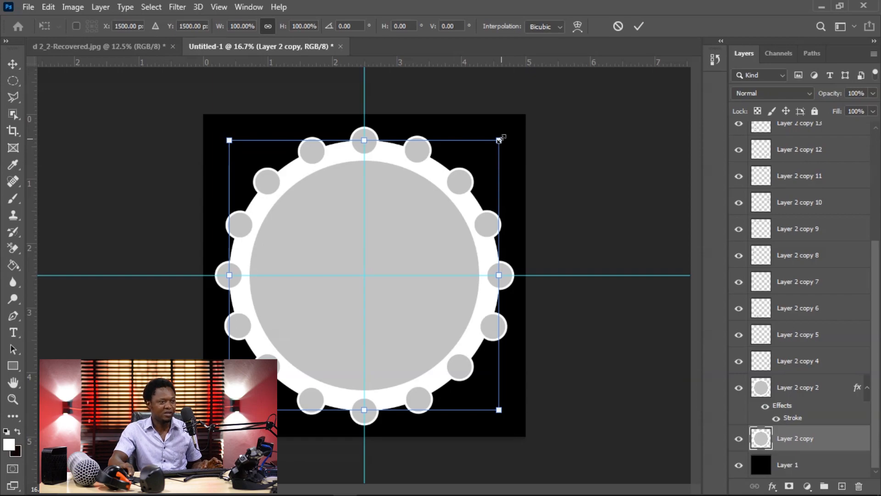
drag(499, 139, 444, 203)
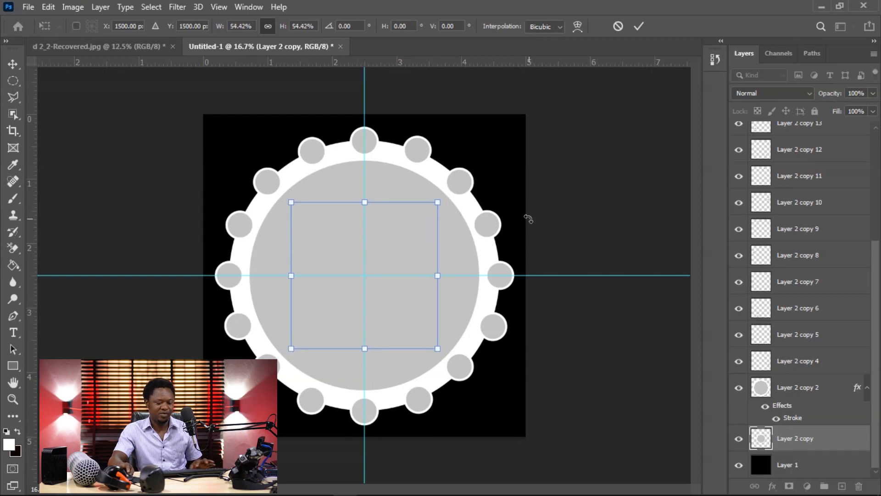
key(Return)
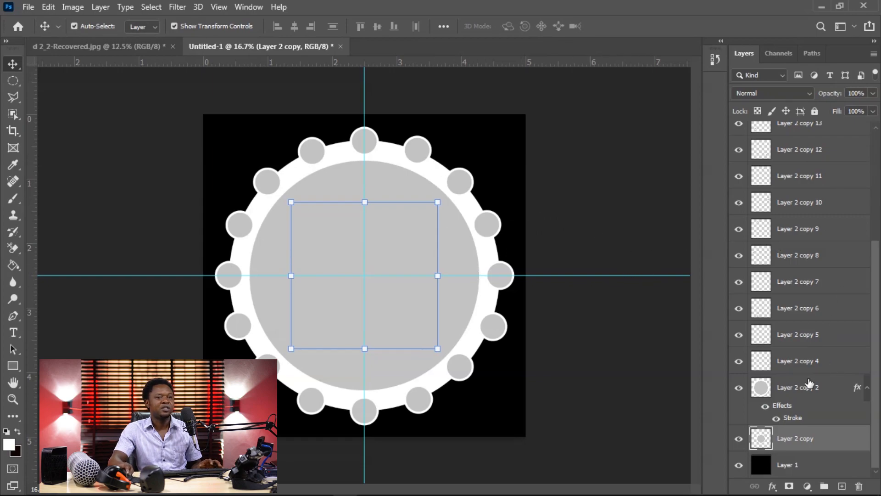
Step: Set the fill of the stroked duplicate disc, Layer 2 copy 2, to 0% and clear the layer selection
click(777, 394)
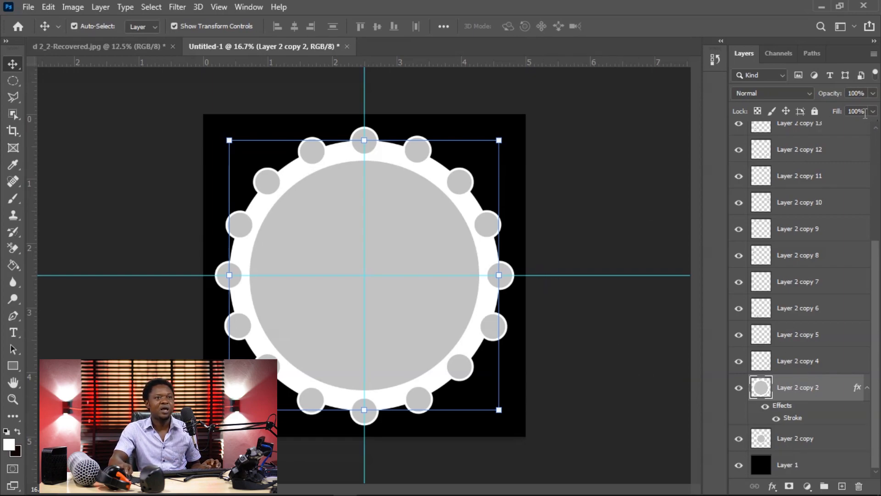
drag(837, 113, 753, 118)
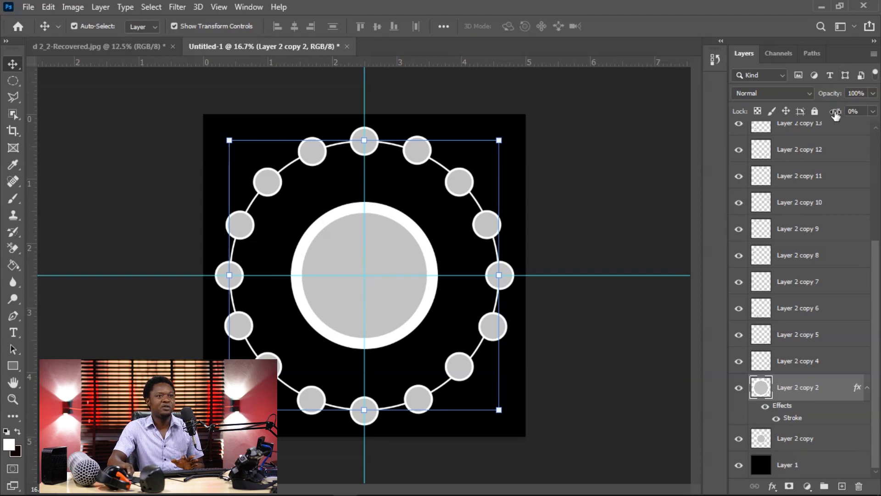
mouse_move(834, 114)
mouse_down()
mouse_move(878, 115)
mouse_move(802, 120)
mouse_up()
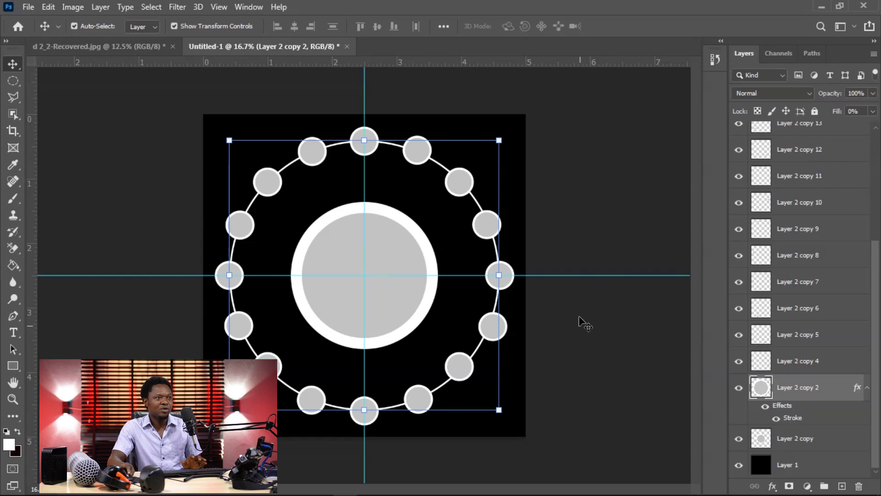
click(572, 205)
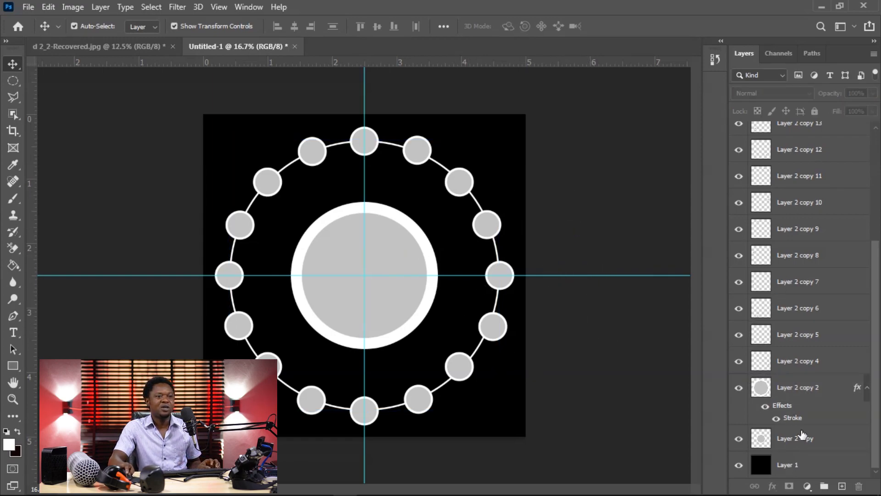
Step: Enlarge the central white-rimmed disc about its centre to about 3 inches across, inside the ring of small circles
click(782, 396)
click(786, 444)
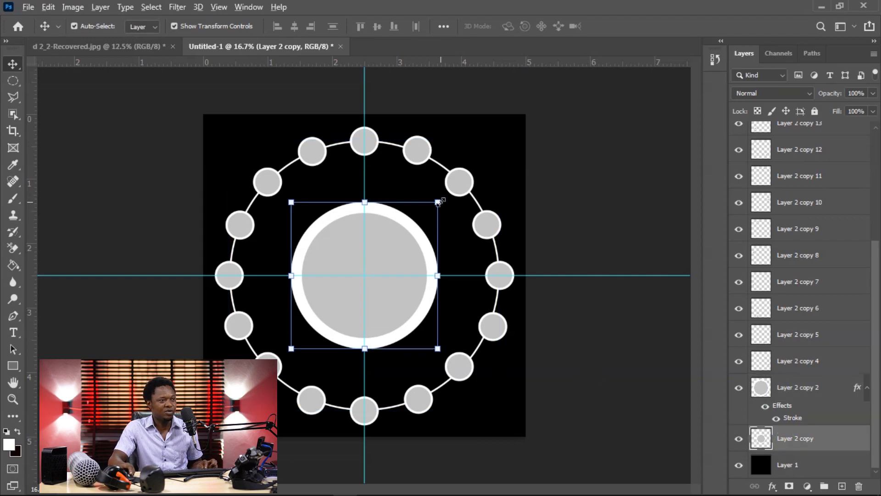
drag(440, 202, 459, 178)
key(Return)
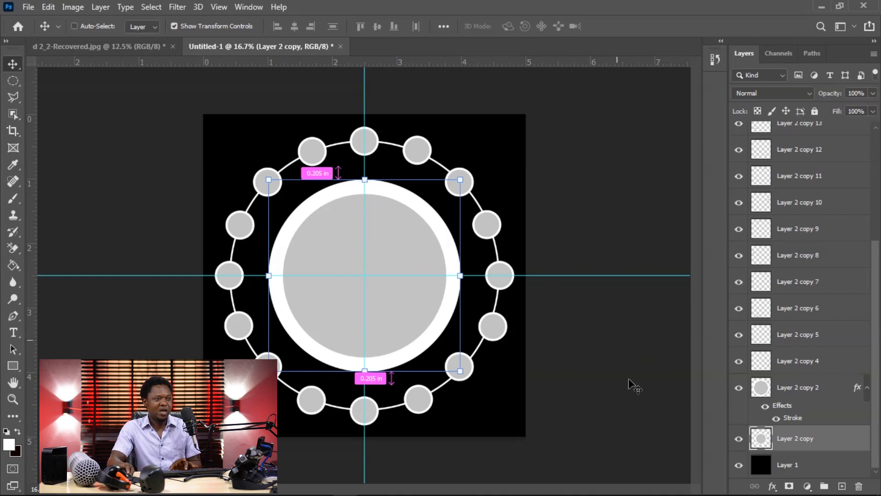
Step: Merge all layers from Layer 2 copy up to Layer 2 copy 19 into one layer, leaving the black Layer 1 separate
key(ctrl+minus)
key(ctrl+minus)
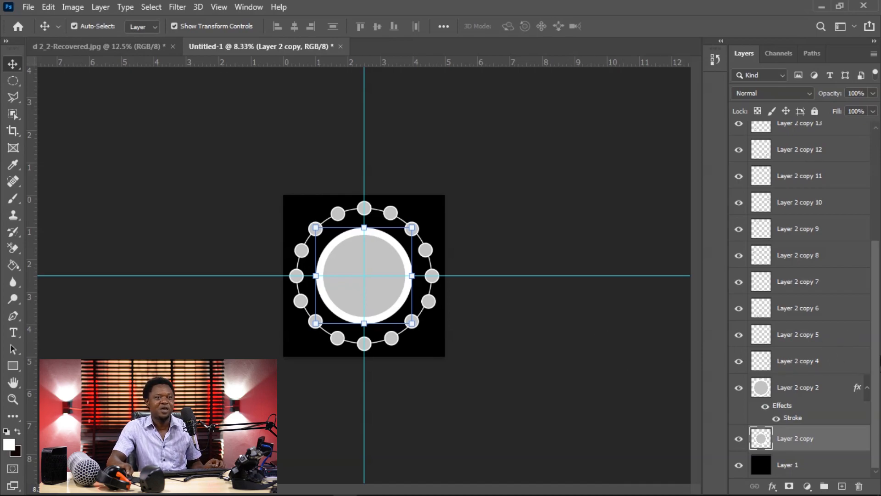
click(820, 434)
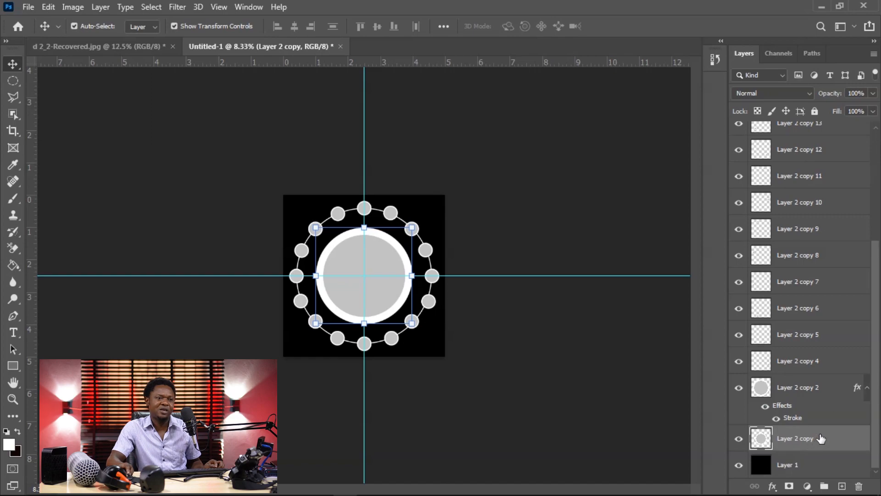
drag(872, 364, 871, 192)
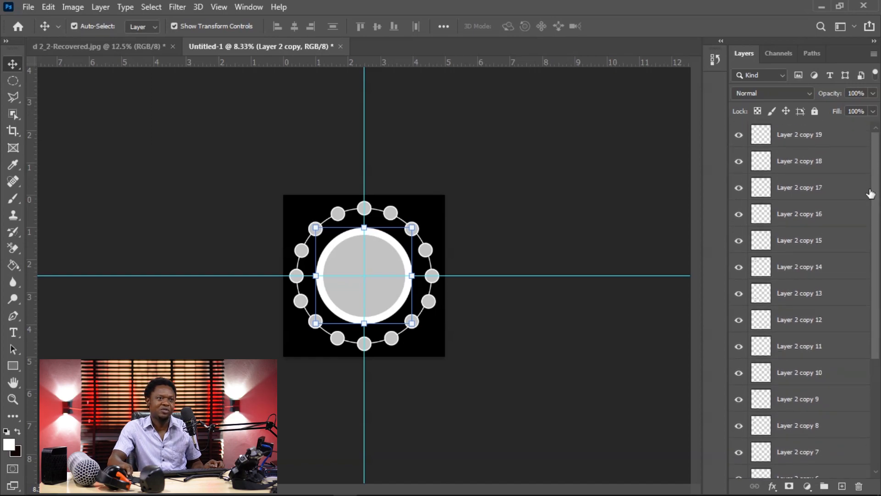
shift+click(786, 135)
drag(877, 217, 880, 365)
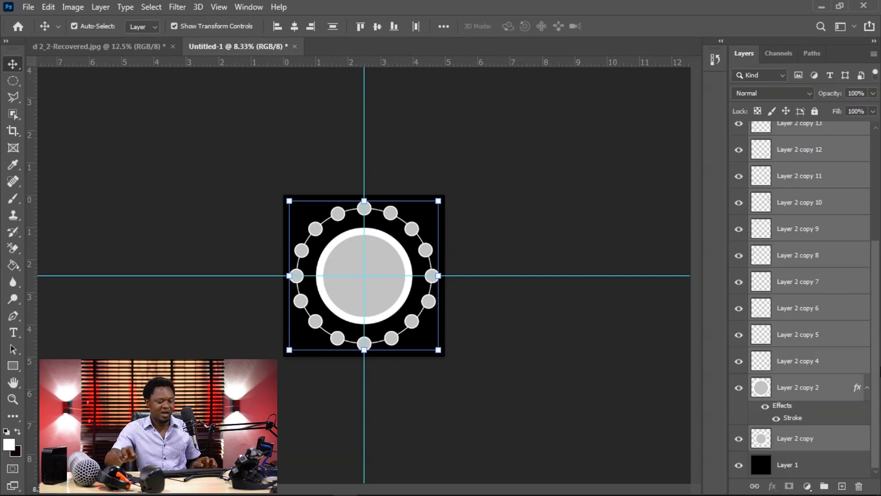
key(ctrl)
key(ctrl+e)
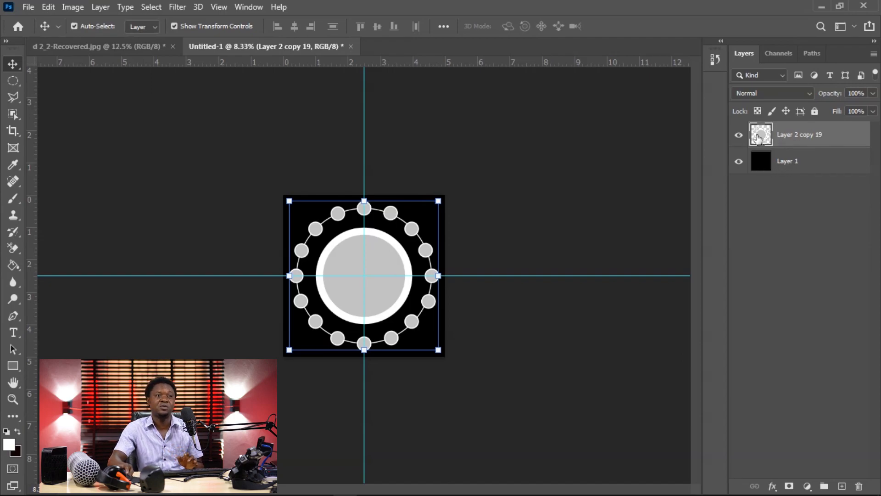
Step: Hide the black background layer, Layer 1
mouse_move(375, 258)
mouse_down()
mouse_move(433, 240)
mouse_move(365, 265)
mouse_move(375, 259)
mouse_up()
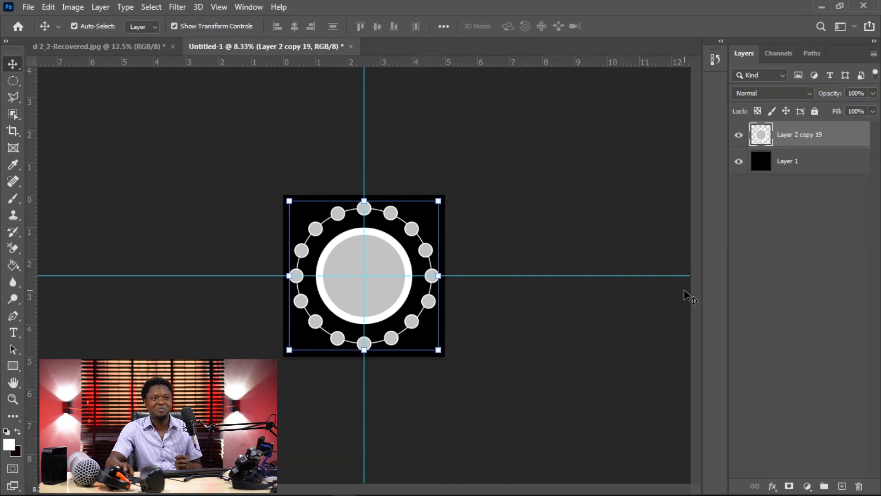
click(737, 163)
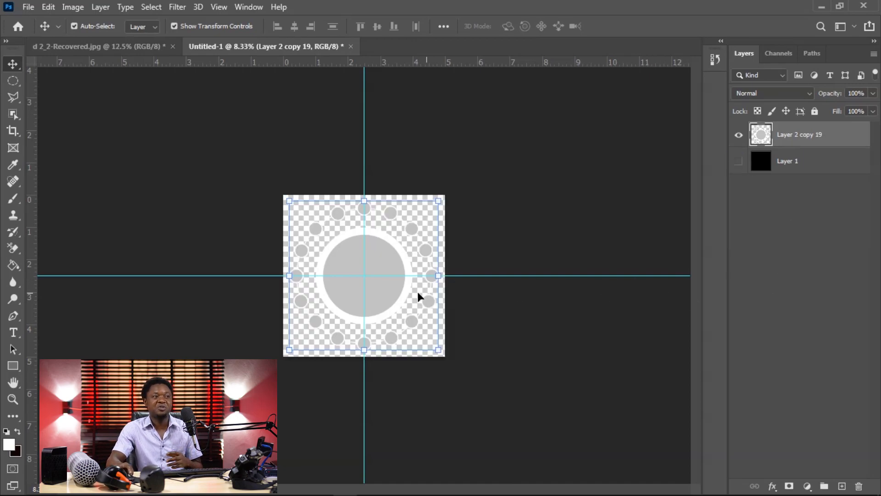
mouse_move(366, 277)
mouse_down()
mouse_move(403, 262)
mouse_move(370, 246)
mouse_move(375, 265)
mouse_up()
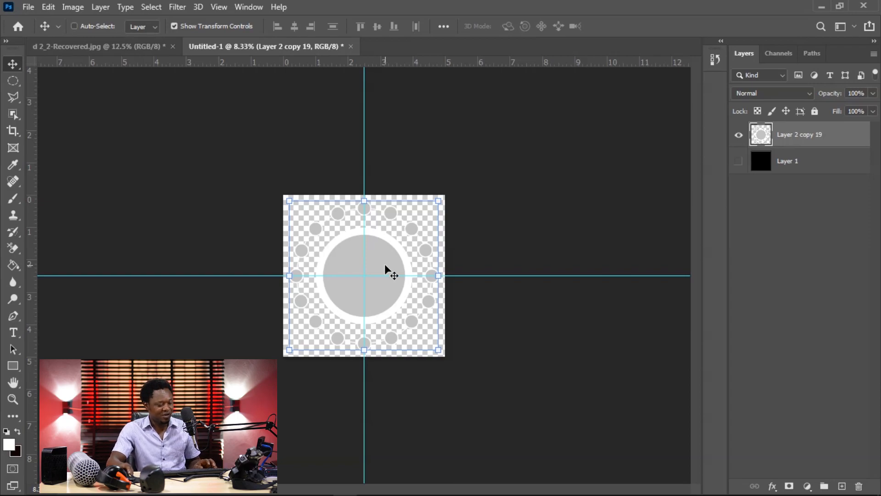
Step: Save the circular graphic on the computer as a Photoshop file named fg, with Maximize Compatibility enabled
key(ctrl+s)
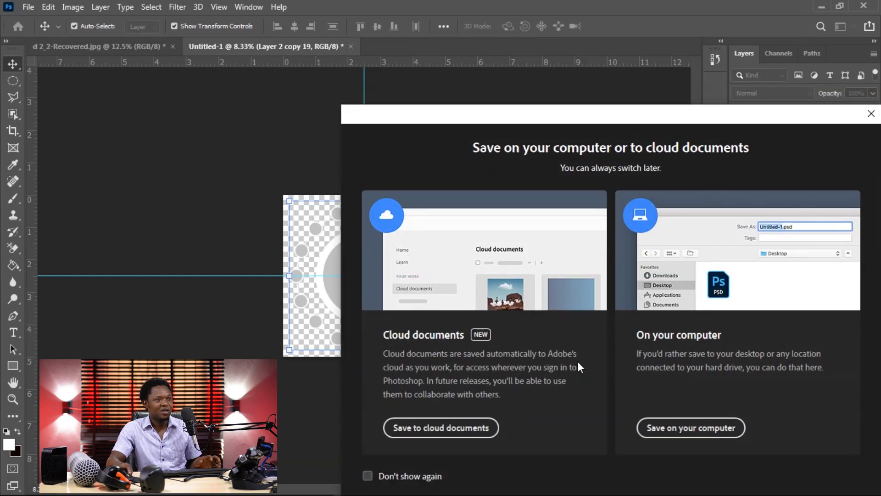
click(679, 428)
key(End)
key(BackSpace)
key(BackSpace)
key(BackSpace)
key(BackSpace)
key(BackSpace)
key(BackSpace)
key(BackSpace)
key(BackSpace)
key(BackSpace)
key(BackSpace)
key(BackSpace)
key(BackSpace)
key(BackSpace)
key(BackSpace)
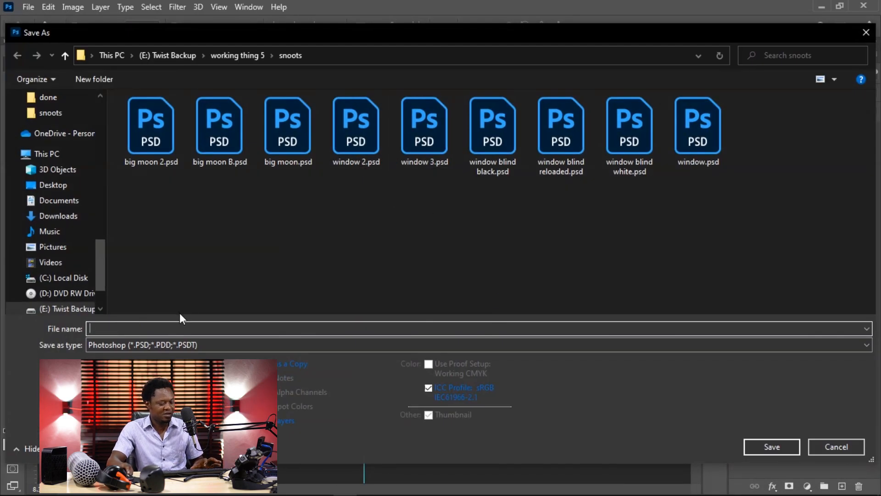
text(fg)
key(Return)
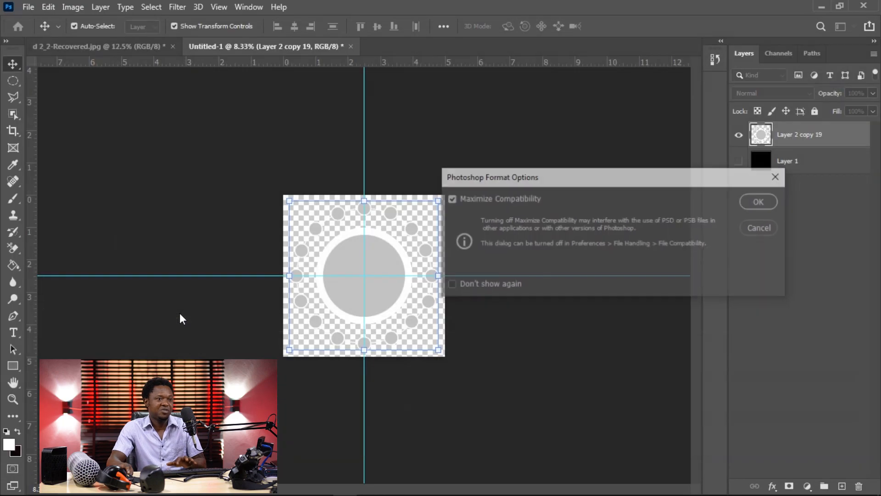
click(758, 202)
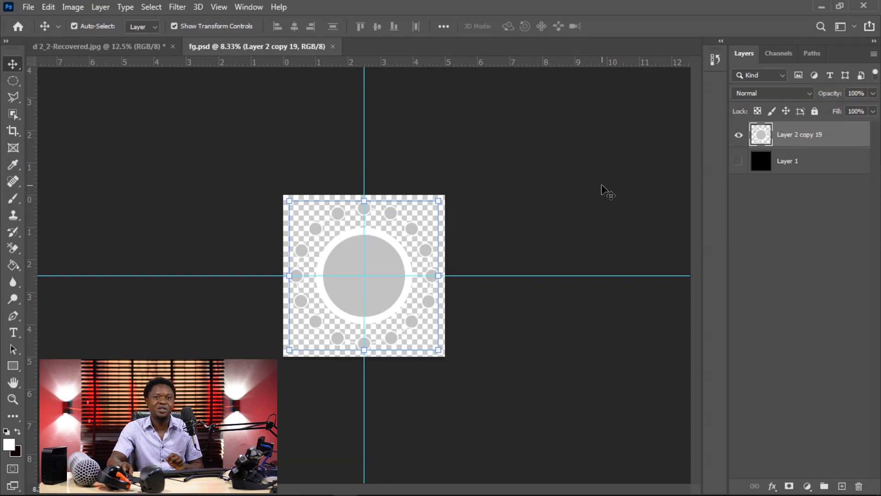
Step: Bring the merged circle graphic into d 2_2-Recovered.jpg and centre it horizontally over the woman's face and torso
drag(391, 247, 371, 260)
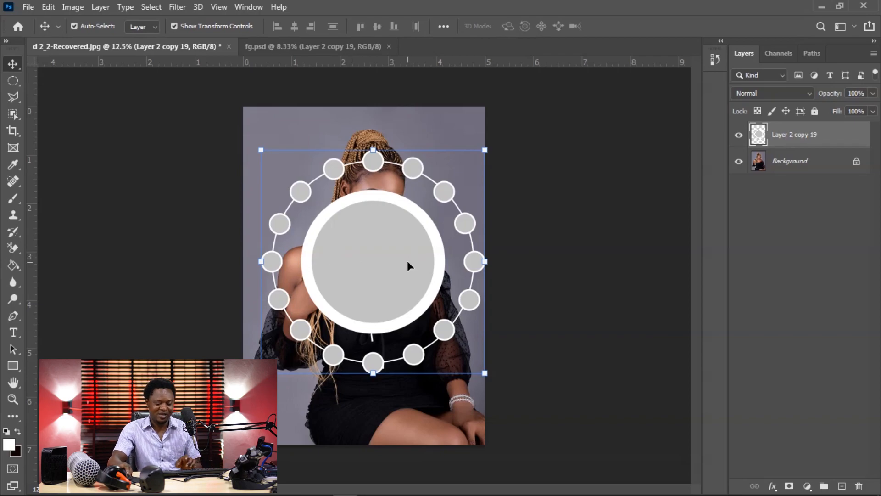
key(ctrl+plus)
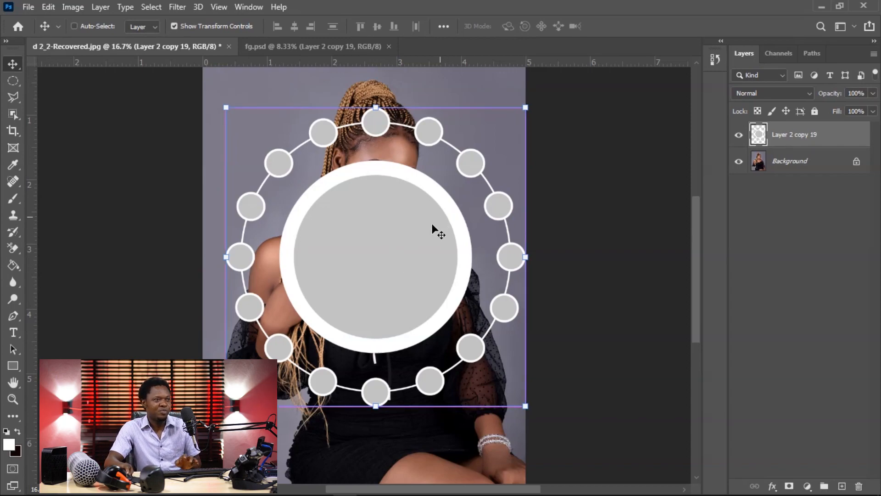
drag(415, 234, 405, 241)
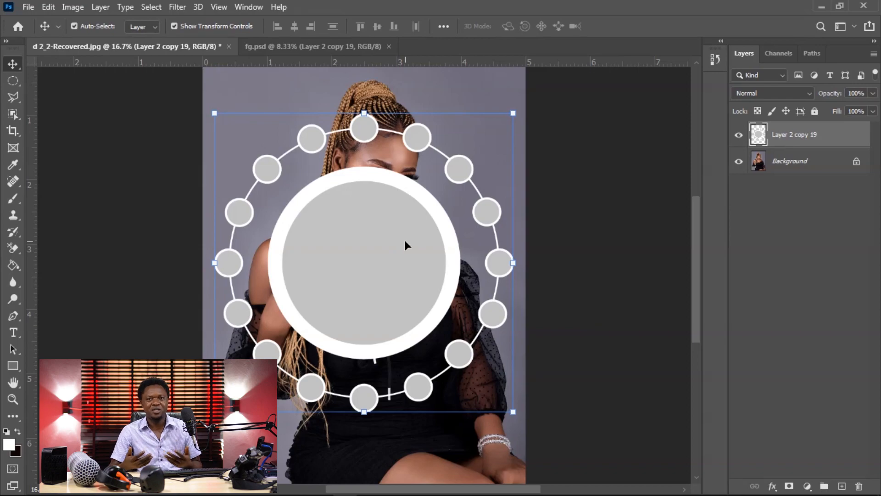
Step: Apply a Gaussian Blur with a 12.5 pixel radius to the circle graphic on Layer 2 copy 19
key(ctrl+minus)
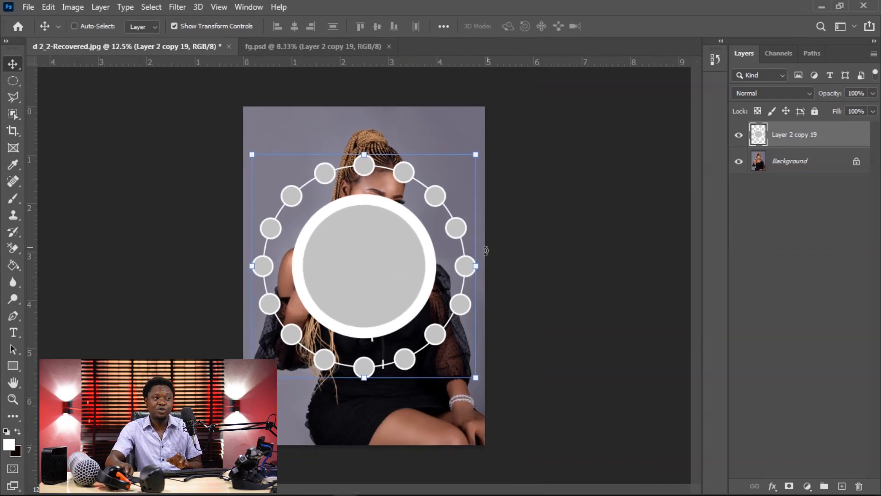
key(ctrl+plus)
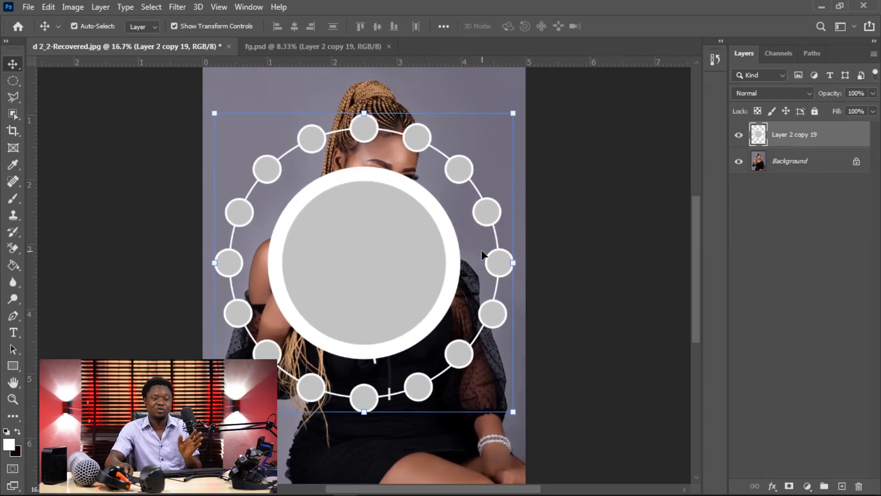
key(ctrl+minus)
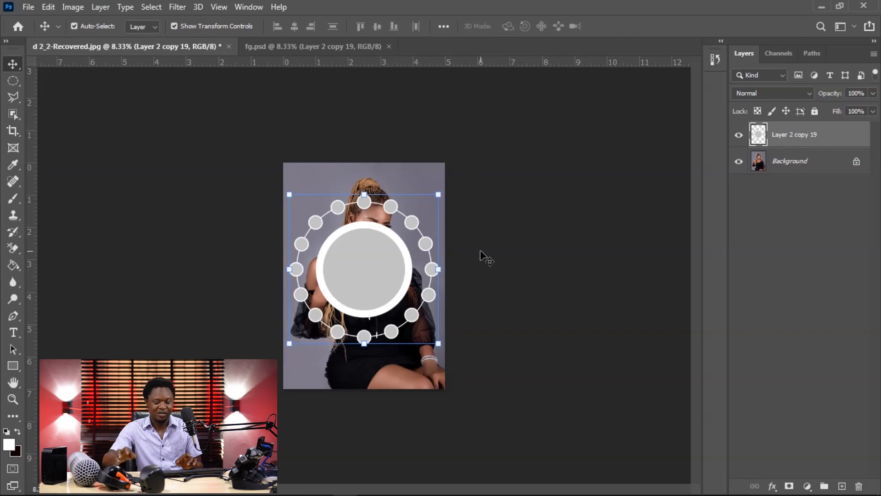
key(ctrl+plus)
key(ctrl+minus)
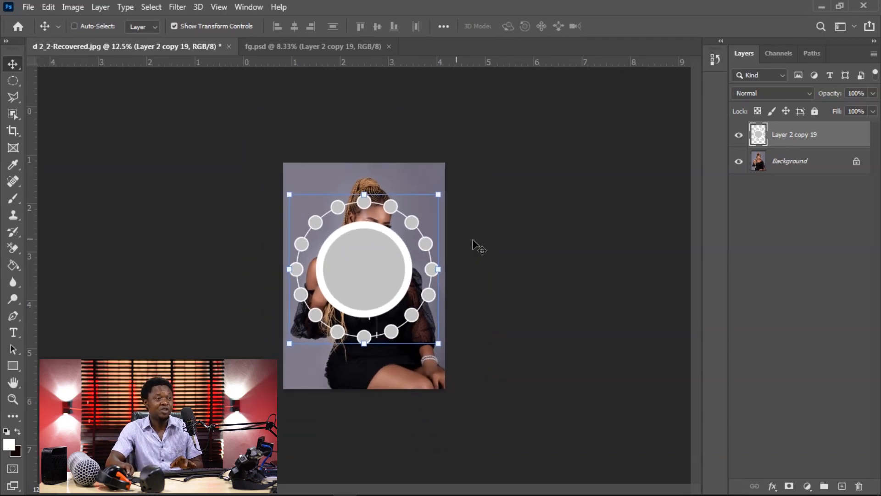
click(178, 6)
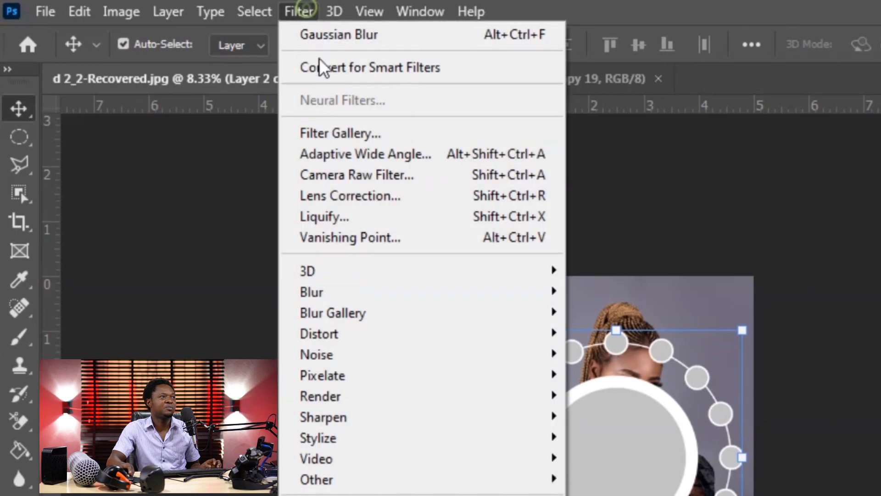
click(353, 293)
click(613, 375)
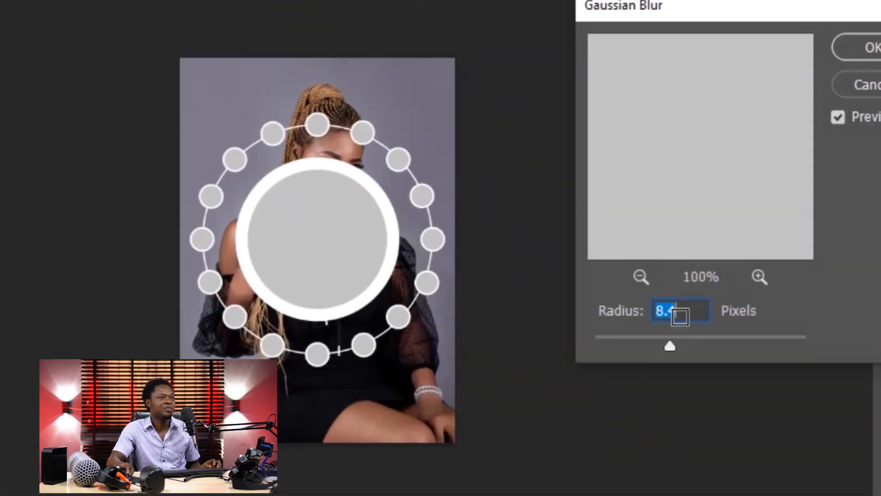
drag(671, 346, 682, 344)
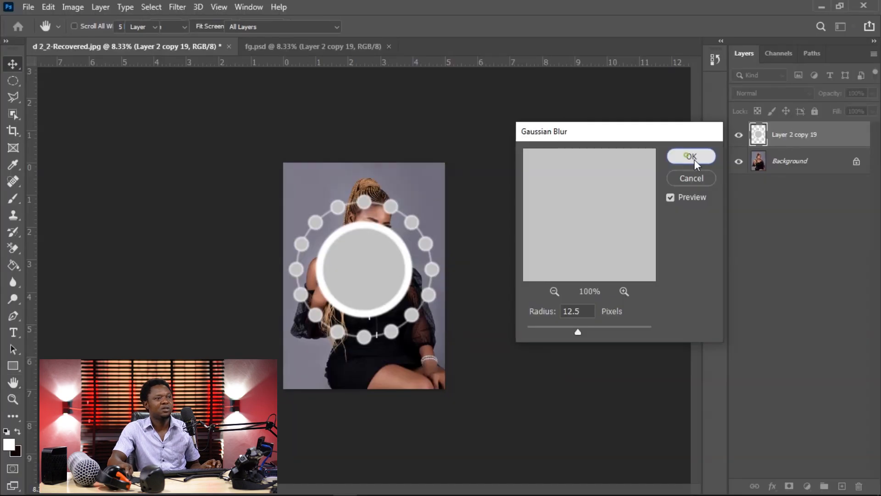
click(870, 45)
Step: Set the blend mode of the blurred circle graphic, Layer 2 copy 19, to Overlay
key(ctrl+plus)
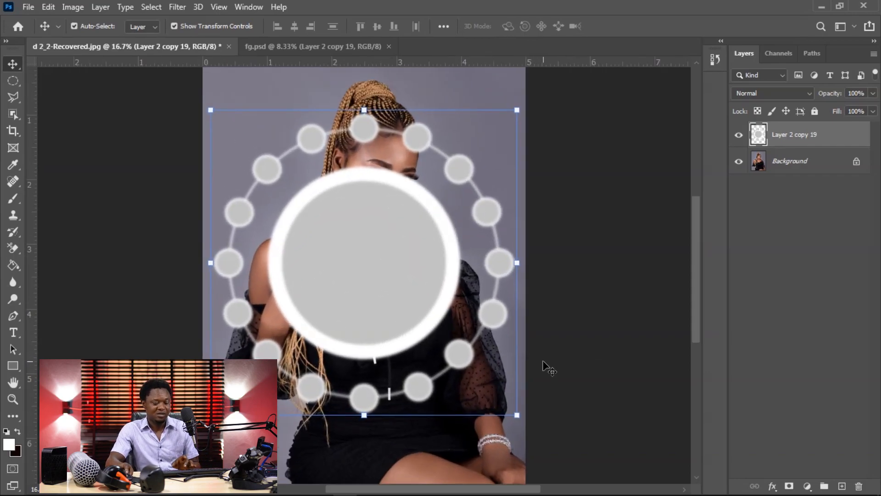
key(ctrl+minus)
key(ctrl+plus)
key(ctrl+plus)
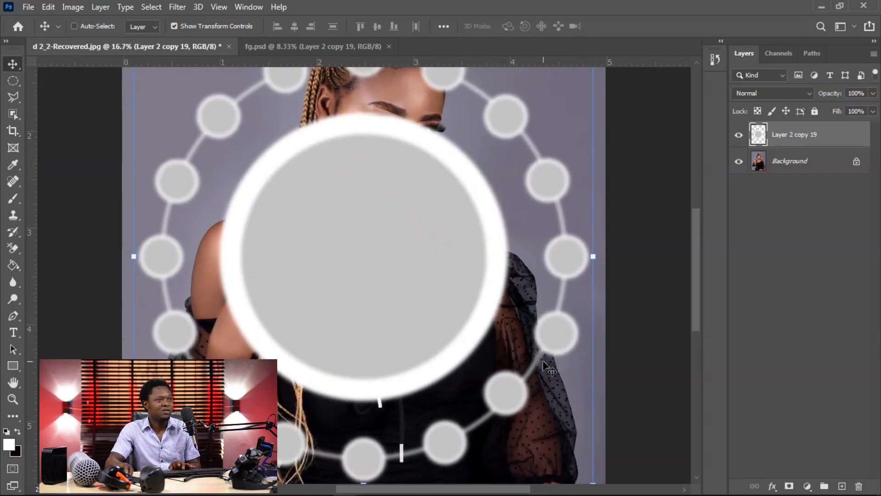
key(ctrl+minus)
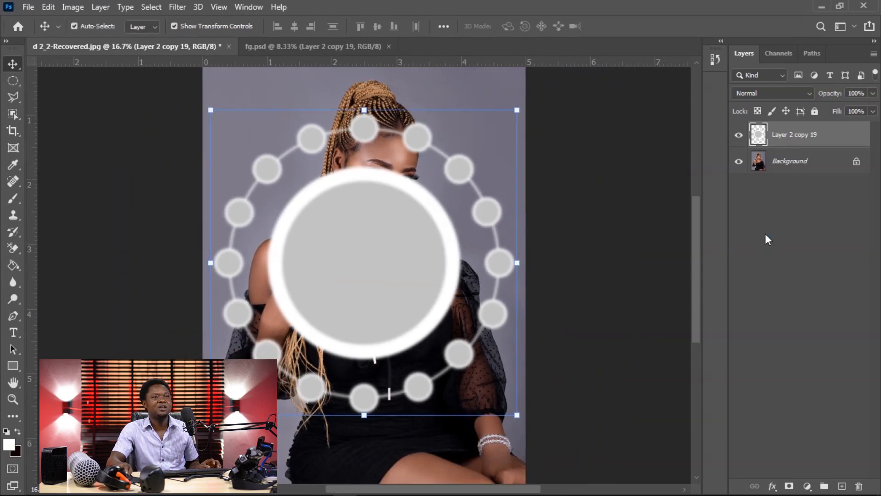
click(762, 96)
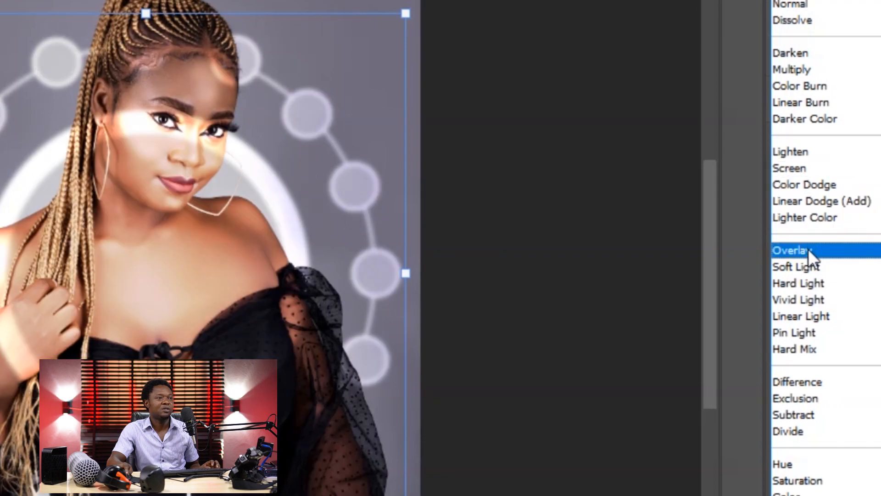
click(809, 250)
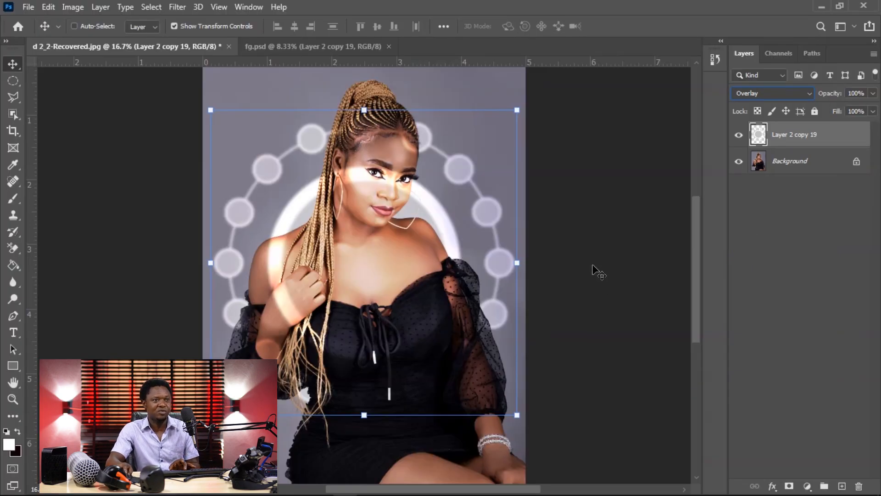
key(ctrl+minus)
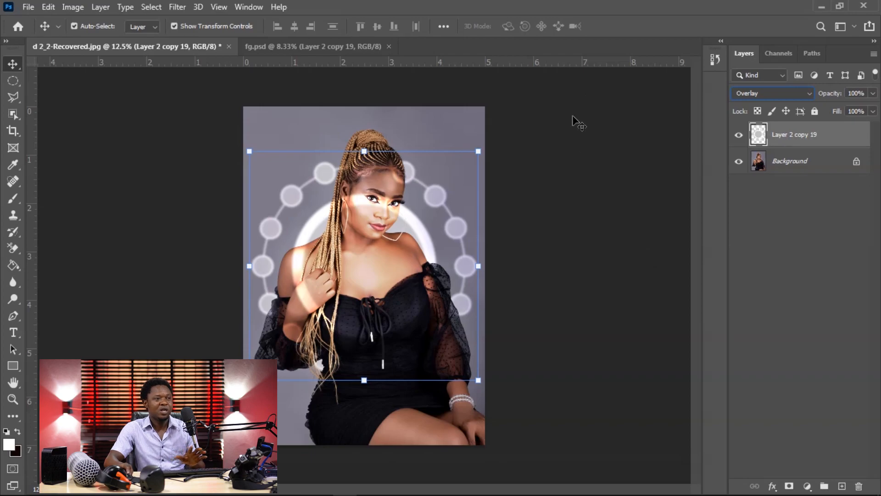
Step: Select the woman on the Background layer with the Object Selection tool and feather the selection by 3 pixels
click(782, 166)
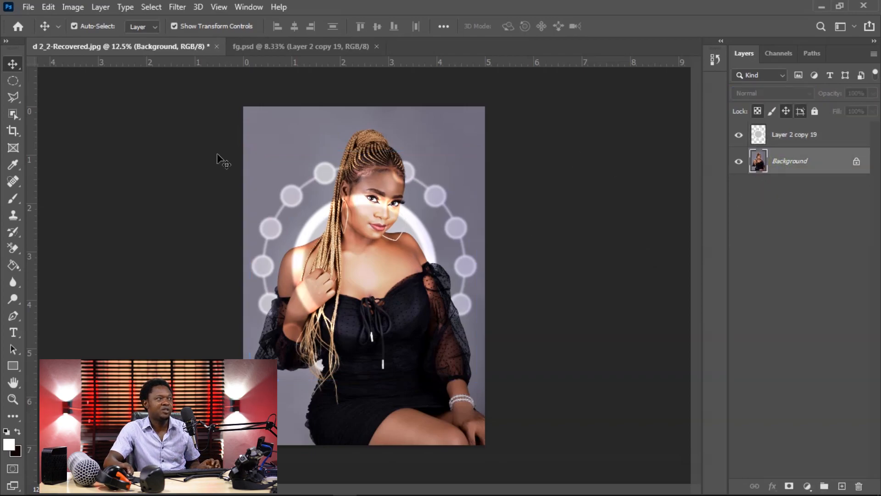
click(13, 113)
drag(251, 119, 509, 460)
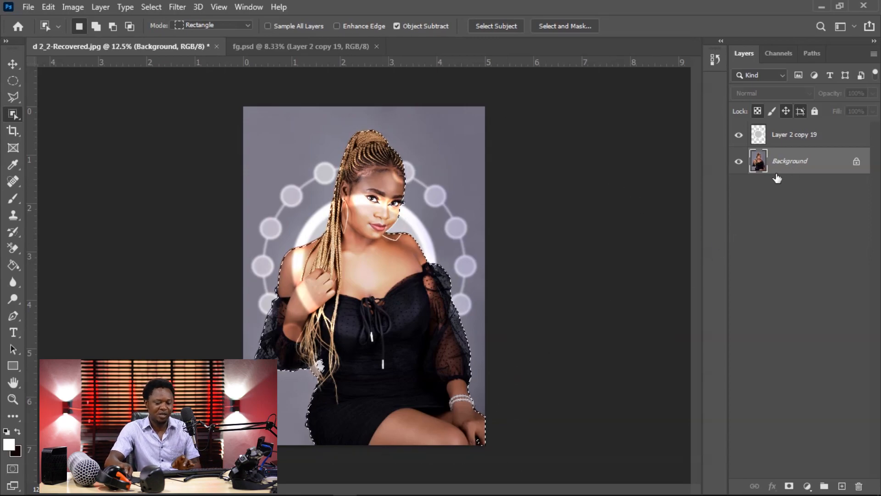
key(ctrl+plus)
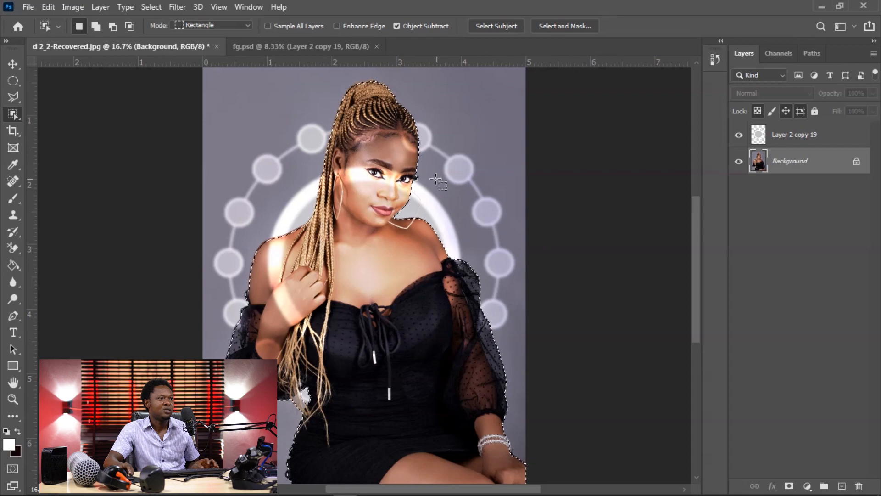
key(ctrl+minus)
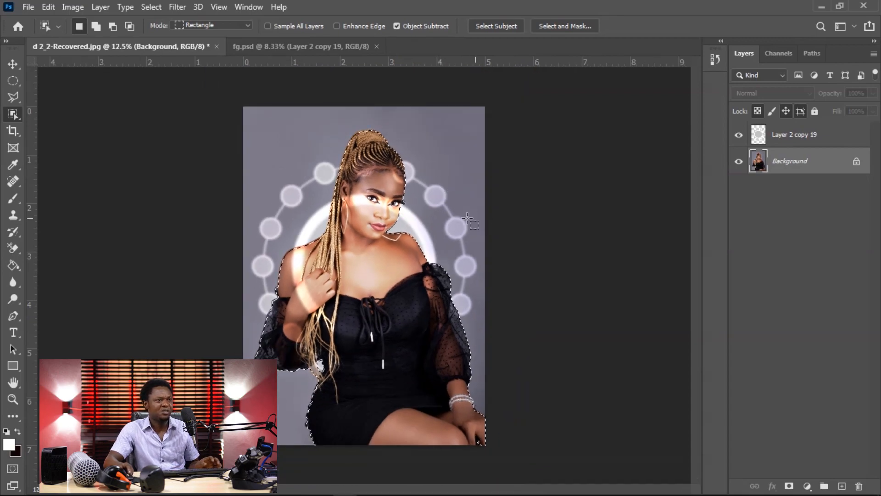
right_click(385, 178)
click(406, 205)
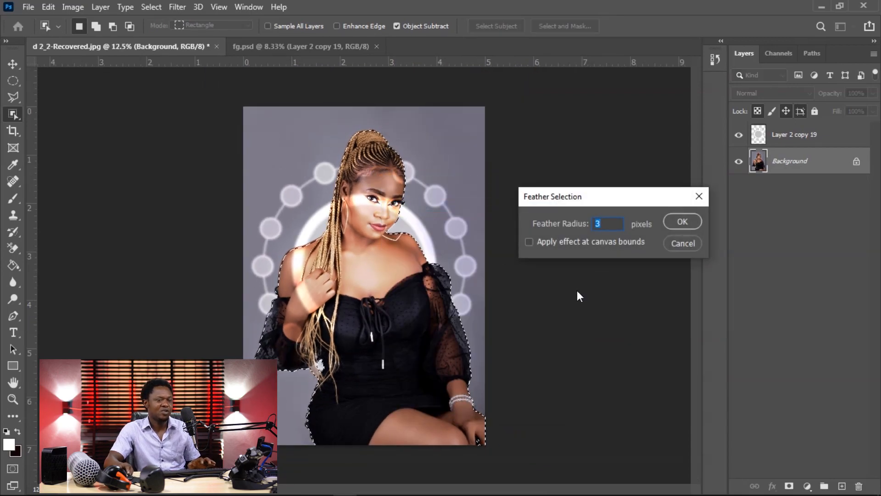
key(Return)
Step: Delete the parts of the circle graphic overlapping the woman from Layer 2 copy 19 and clear the selection
key(shift+BackSpace)
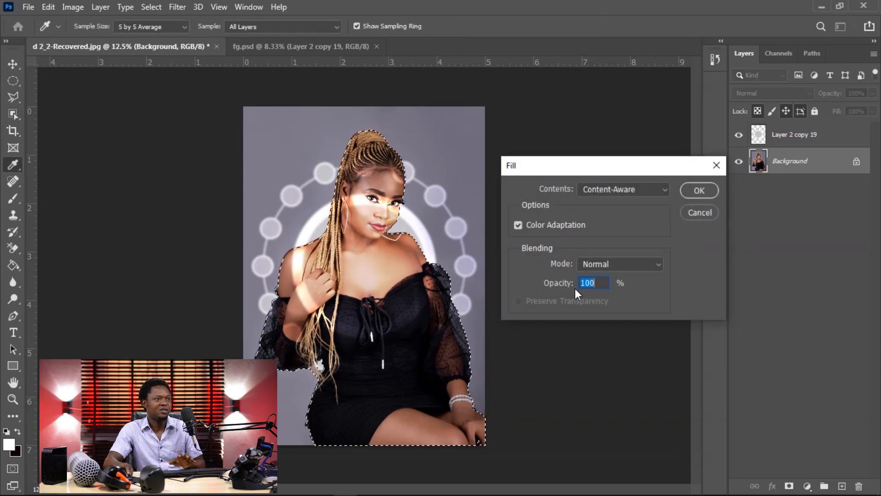
click(701, 211)
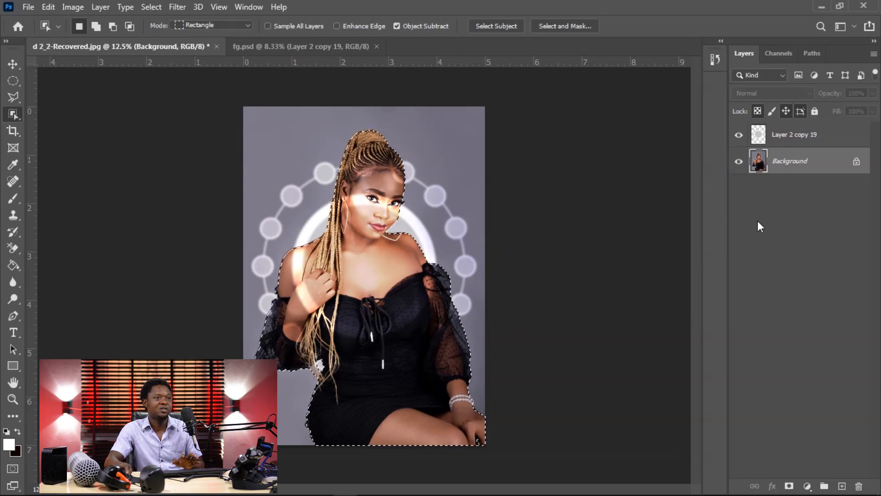
click(781, 137)
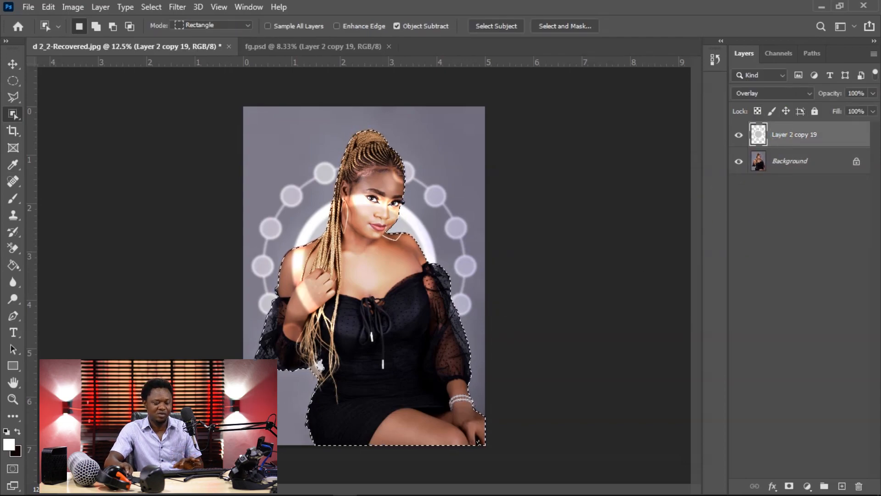
key(Delete)
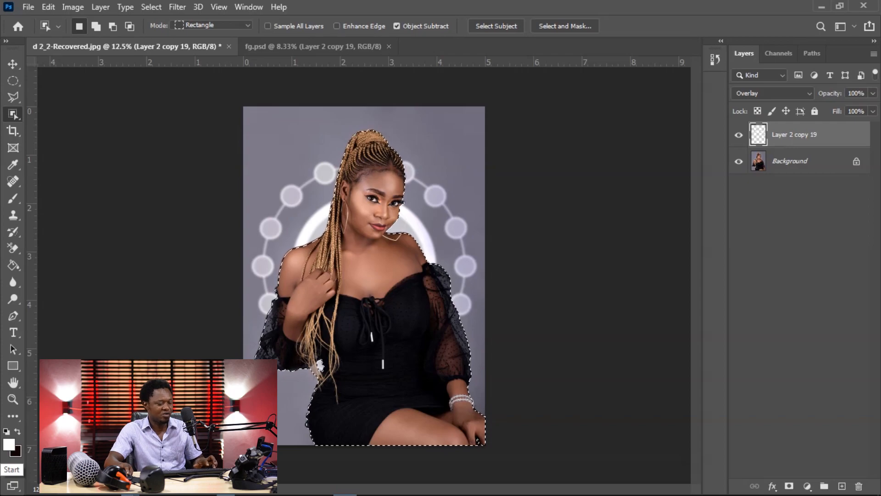
key(ctrl+d)
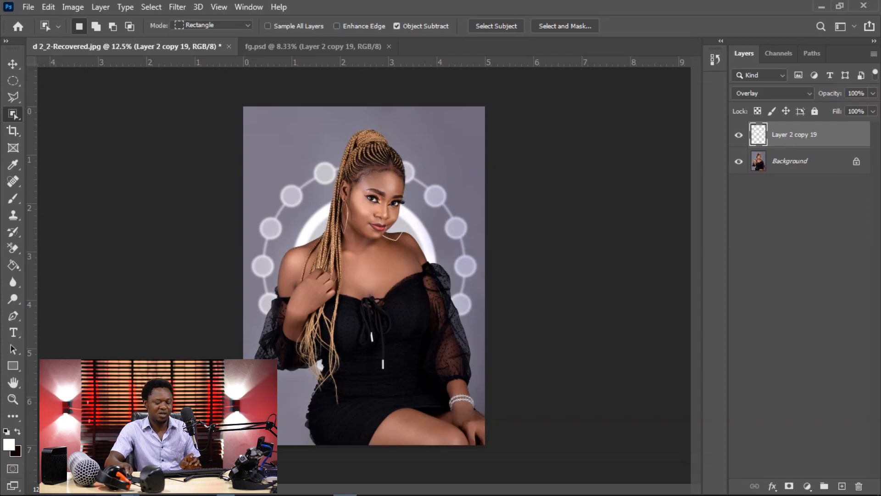
Step: Undo the removal of the circle graphic over the woman on Layer 2 copy 19 and clear the restored selection
key(ctrl+minus)
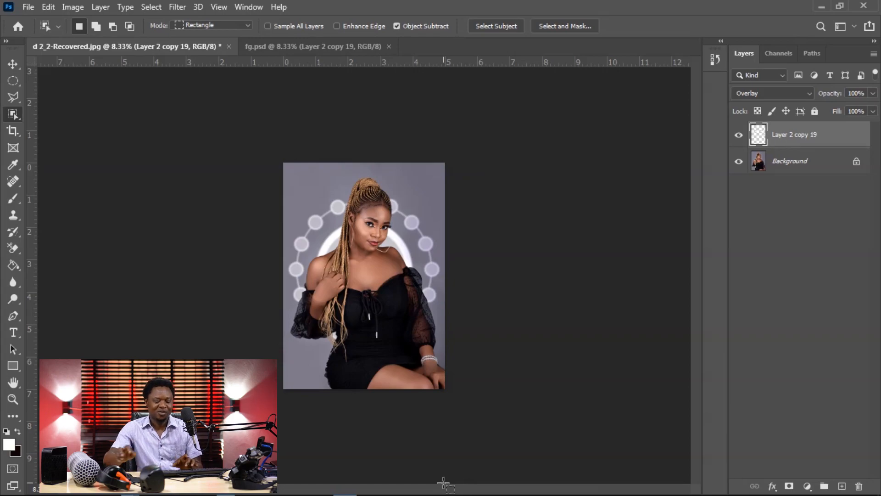
key(ctrl+plus)
key(ctrl+plus)
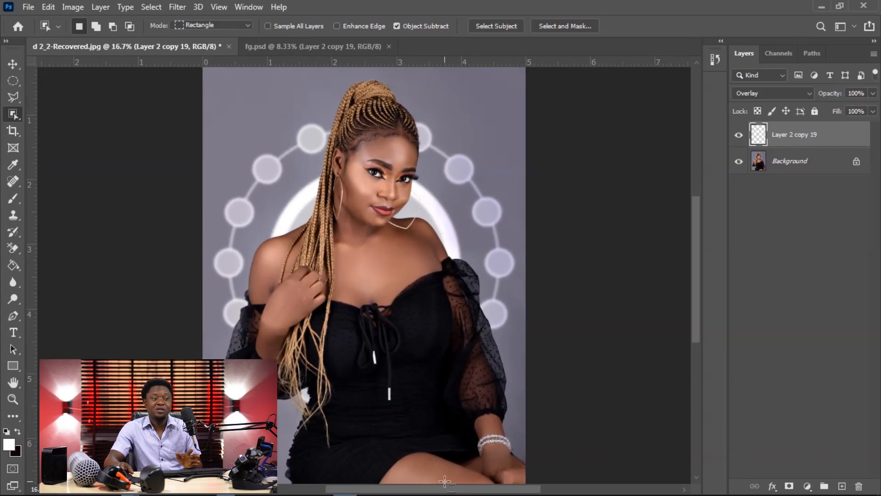
key(ctrl+minus)
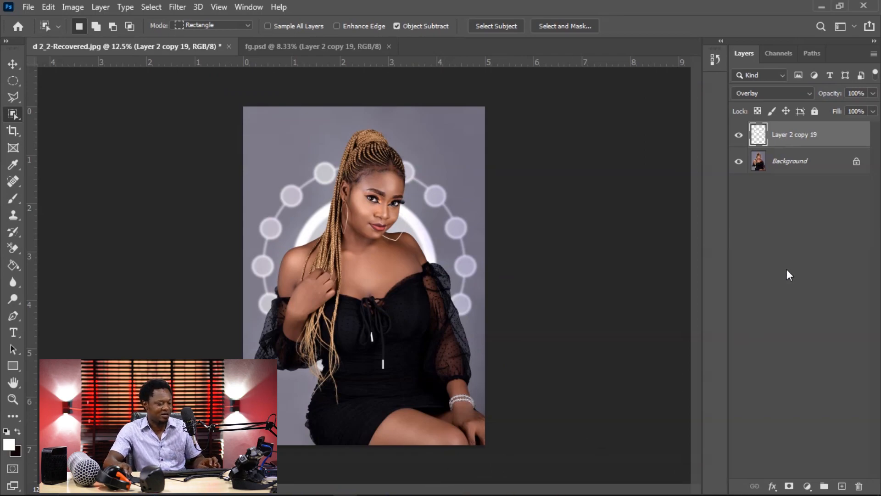
key(ctrl+z)
key(ctrl+z)
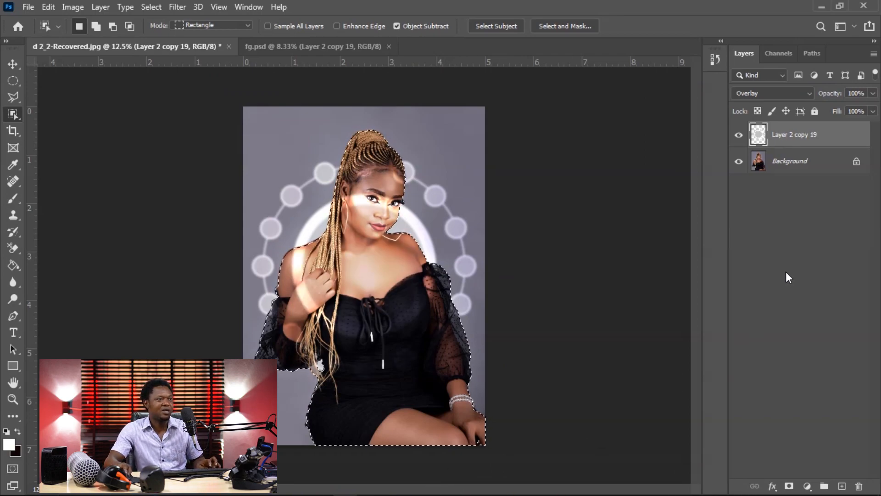
key(ctrl+d)
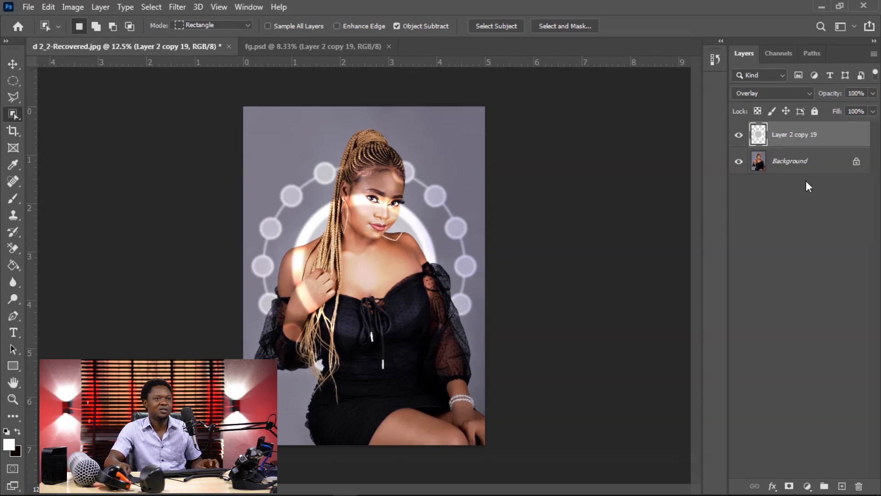
Step: Distort the circle graphic on Layer 2 copy 19 into a perspective shape with larger circles beside the woman's braids and smaller ones opposite
click(13, 63)
drag(478, 379, 469, 345)
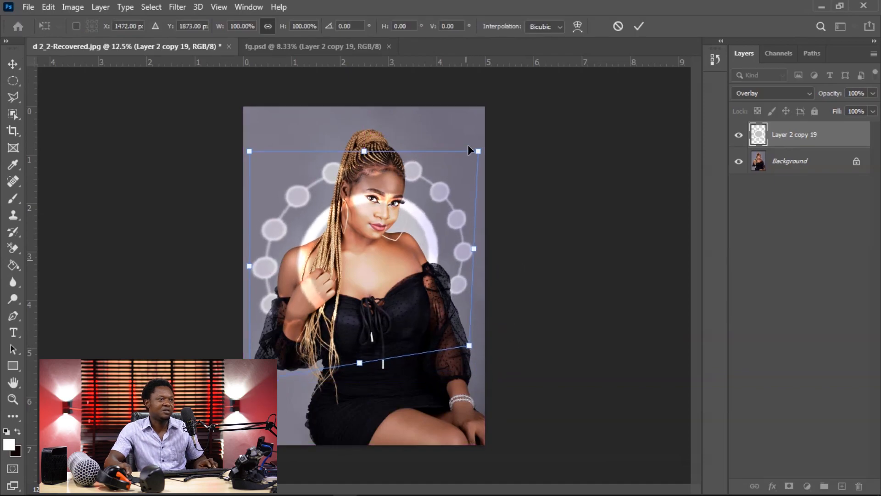
drag(478, 154, 403, 173)
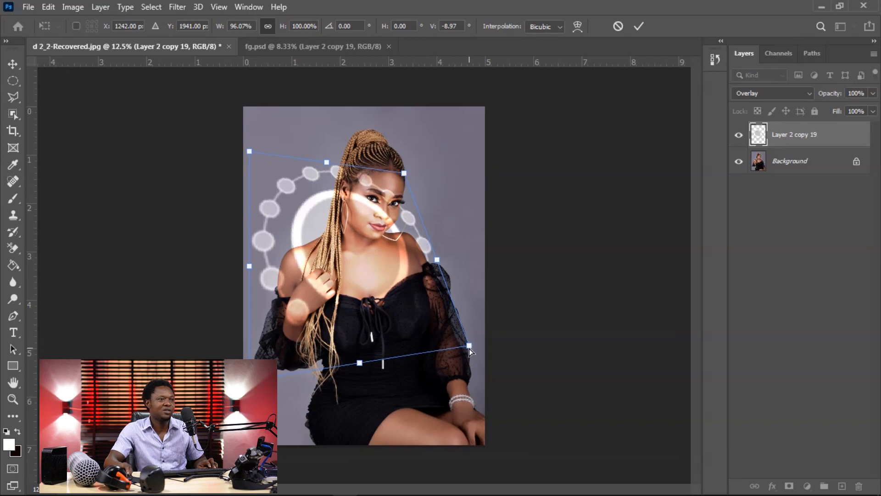
drag(469, 348, 410, 326)
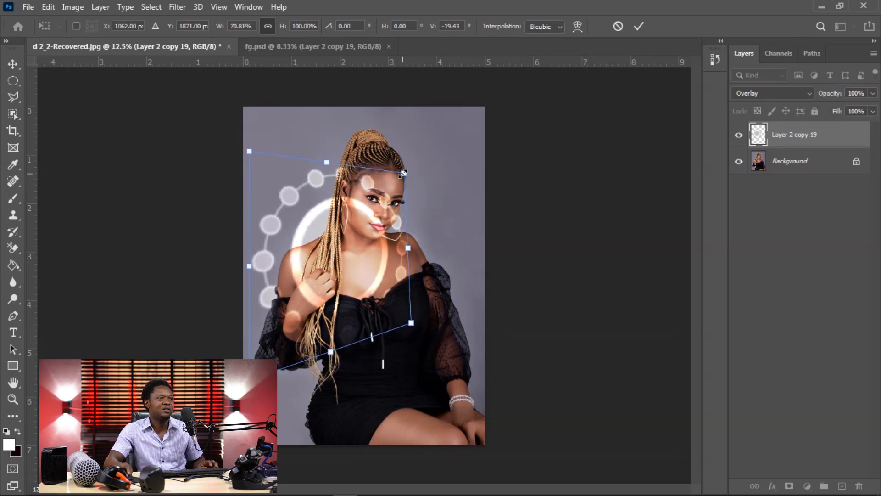
drag(404, 173, 439, 134)
drag(411, 205, 431, 263)
drag(456, 183, 480, 148)
drag(358, 236, 331, 271)
key(Return)
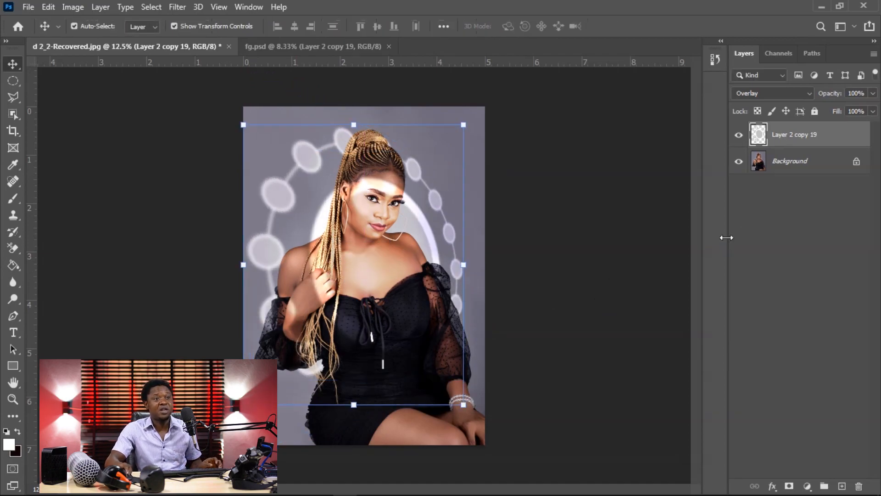
Step: Select the woman on the Background layer with the Object Selection tool and feather that selection by 3 pixels
click(779, 169)
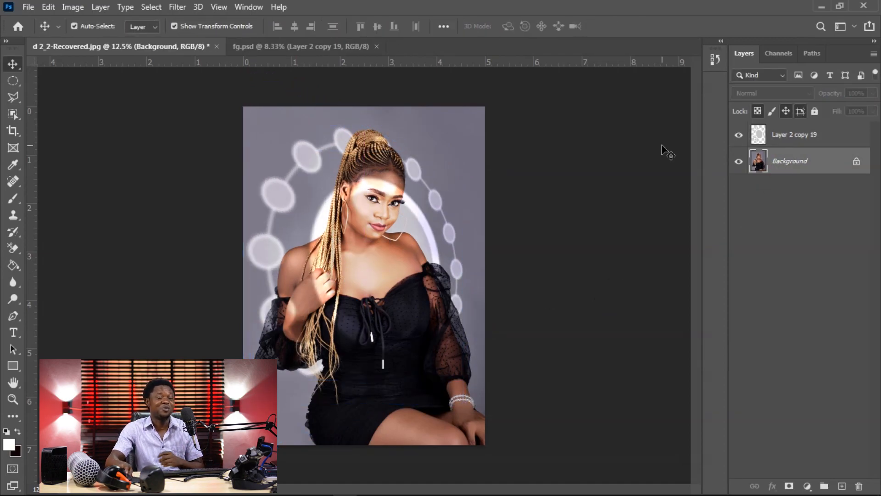
click(13, 82)
click(12, 113)
drag(223, 98, 520, 468)
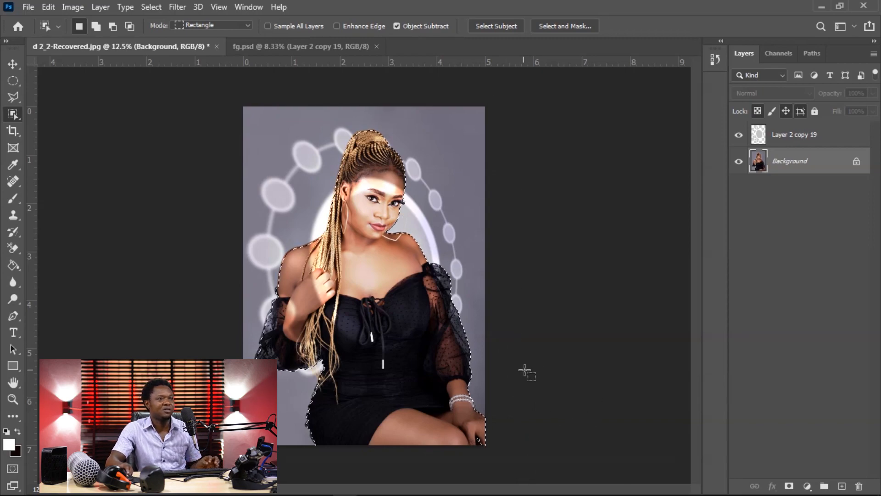
right_click(365, 244)
click(404, 260)
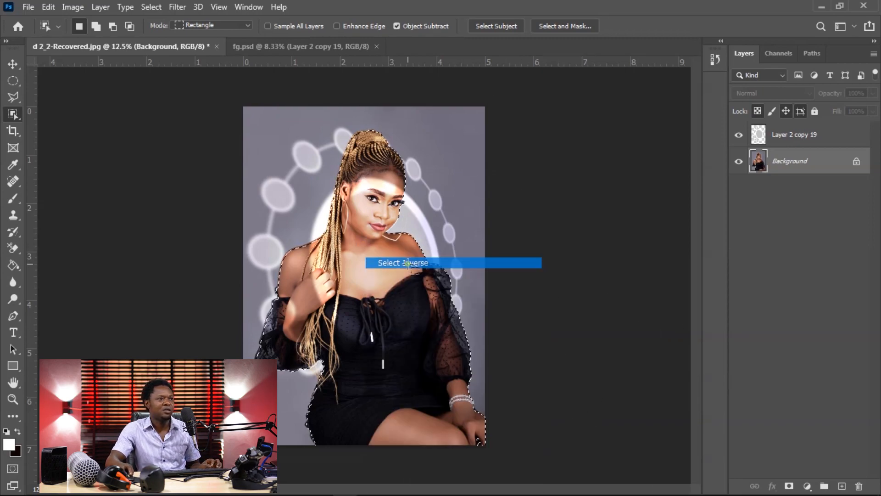
right_click(373, 245)
click(403, 261)
right_click(372, 239)
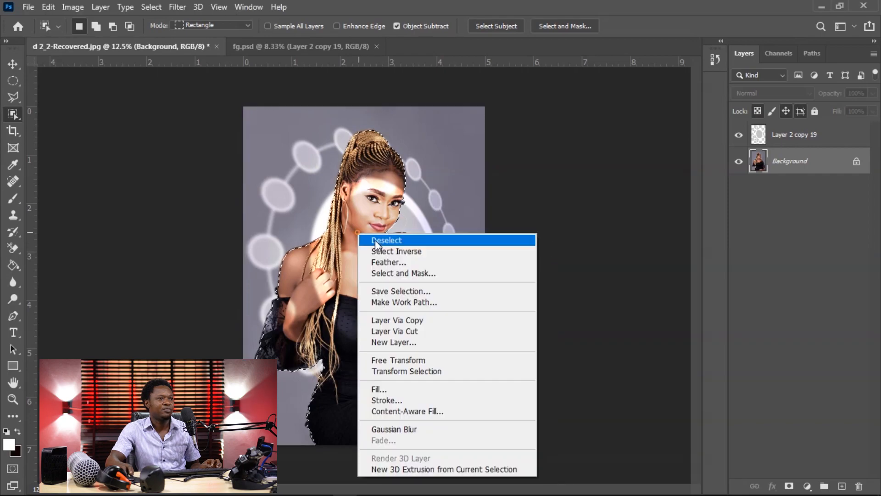
click(386, 261)
key(Return)
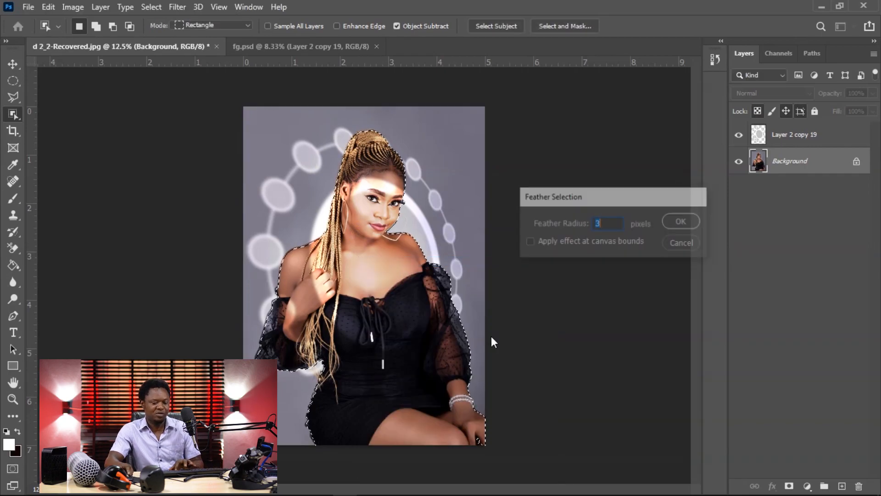
Step: Remove the distorted circle graphic covering the woman from Layer 2 copy 19, clear the selection and inspect the portrait
click(776, 140)
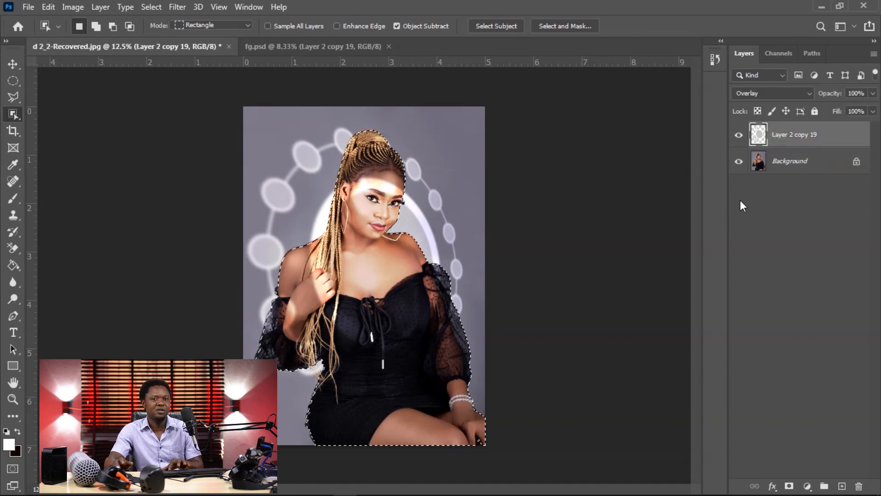
key(Delete)
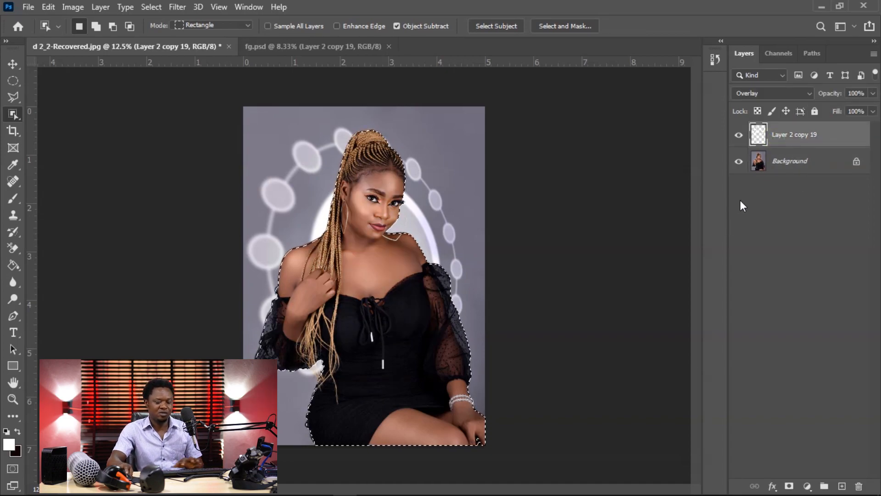
key(ctrl+d)
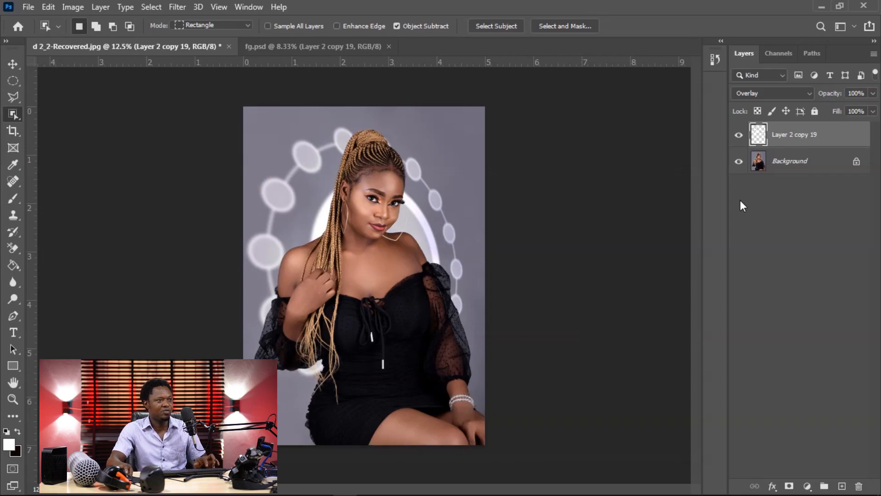
key(ctrl+plus)
key(ctrl+plus)
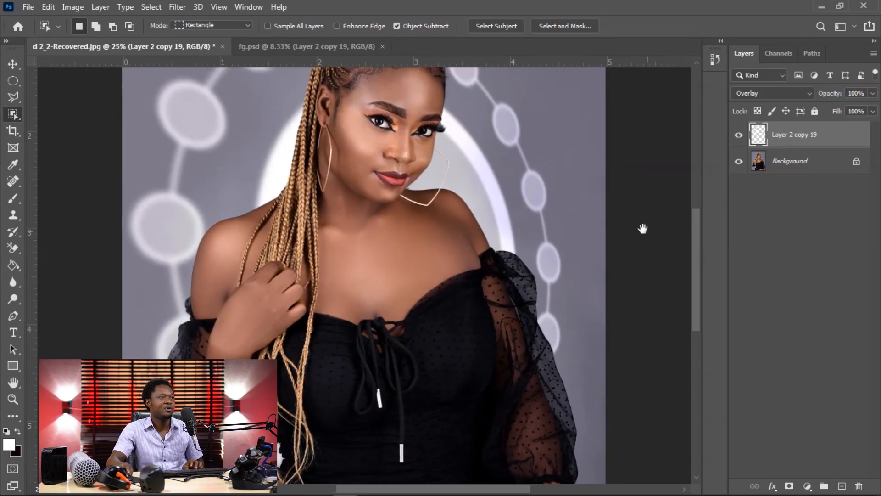
drag(472, 235, 505, 285)
key(ctrl+minus)
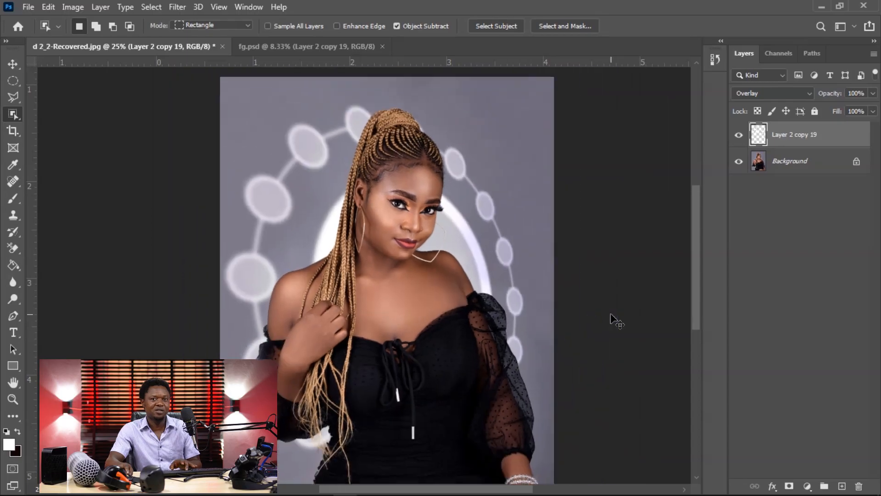
key(ctrl+minus)
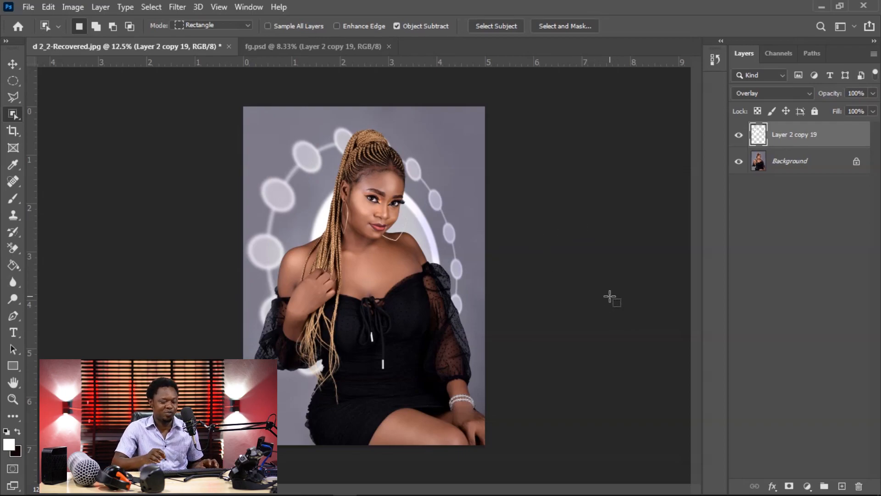
Step: Create a new 5 x 5 inch document at 600 pixels/inch with RGB color and transparent background contents
key(ctrl+n)
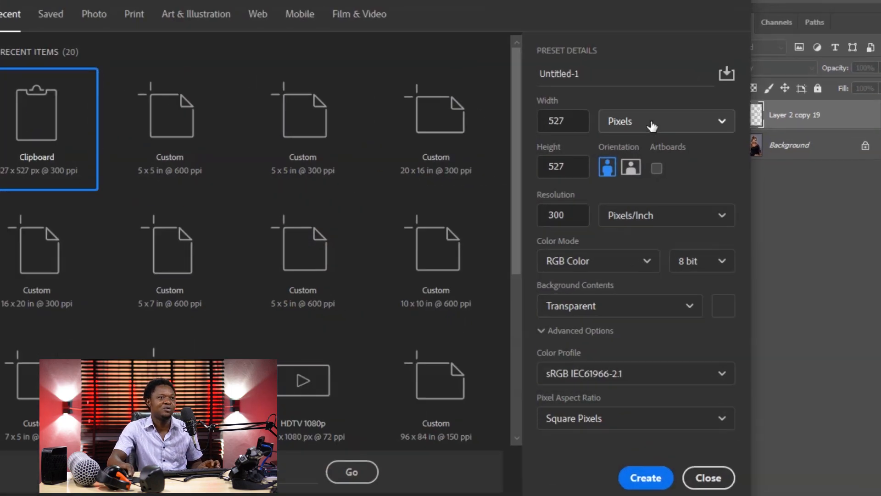
click(652, 124)
click(623, 171)
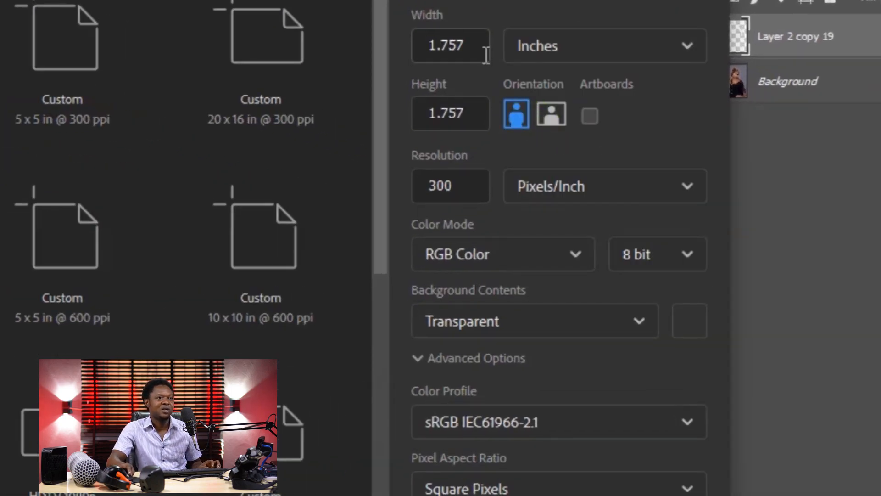
double_click(480, 48)
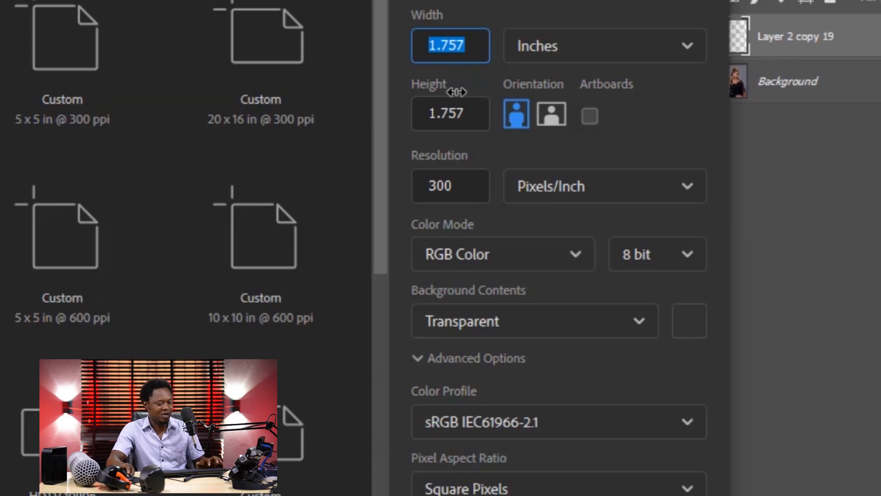
text(5)
key(Tab)
text(5)
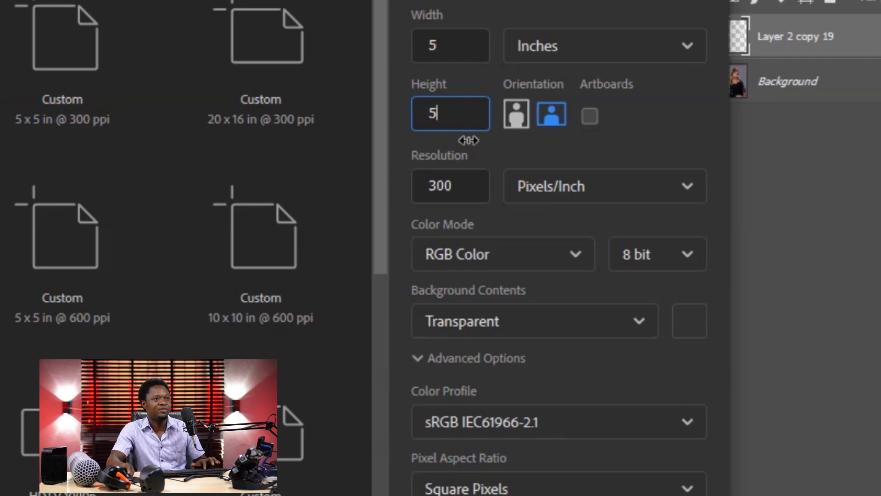
key(Tab)
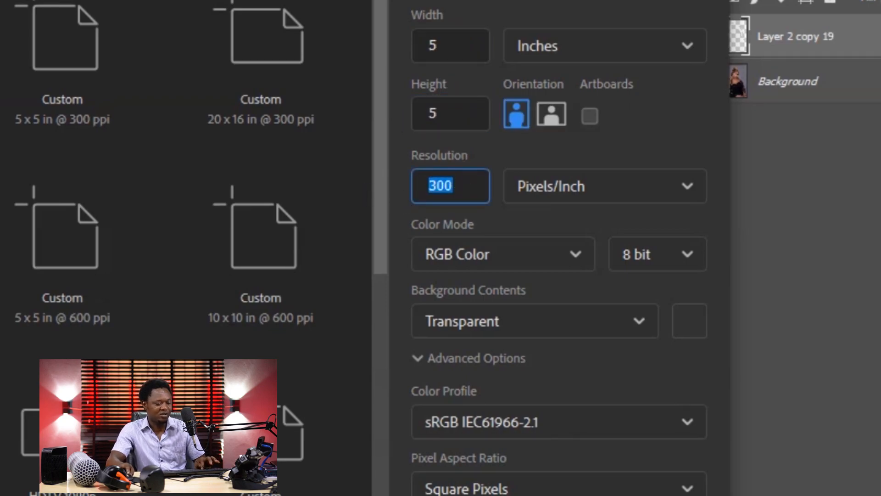
text(600)
scroll(557, 138, down, 3)
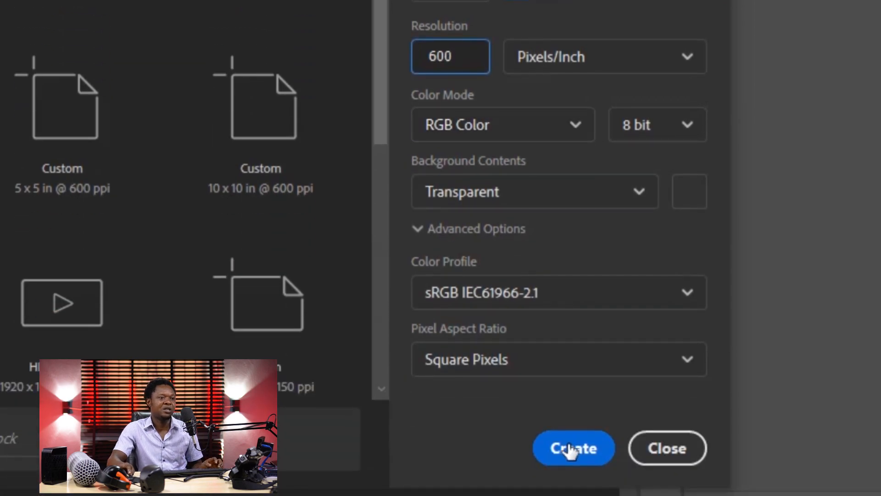
click(571, 450)
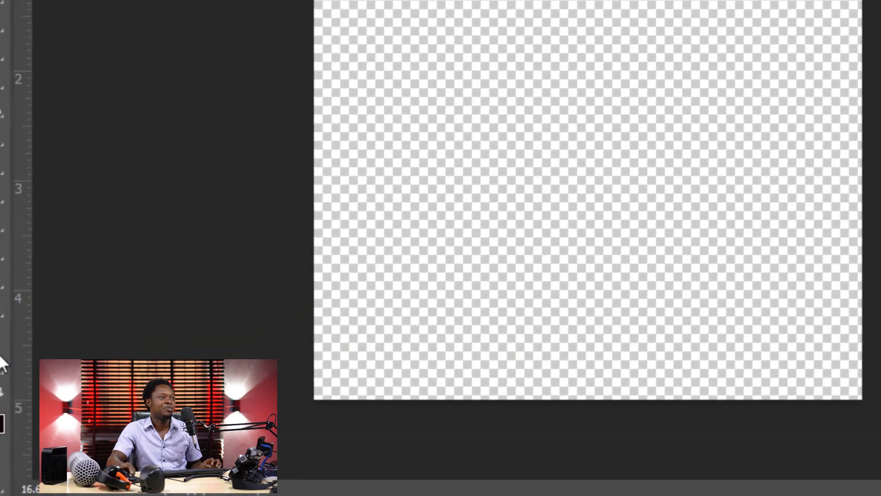
Step: Set the foreground color to black (000000) and fill Layer 1 with it
click(0, 409)
click(323, 379)
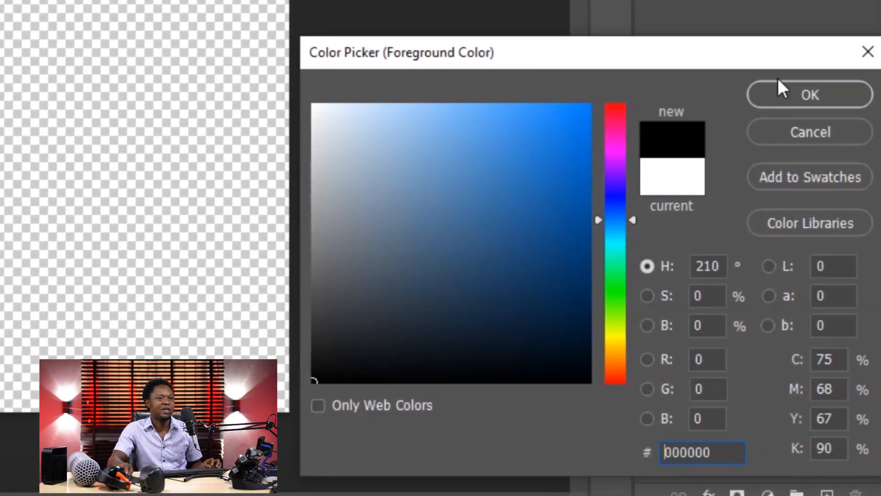
click(777, 95)
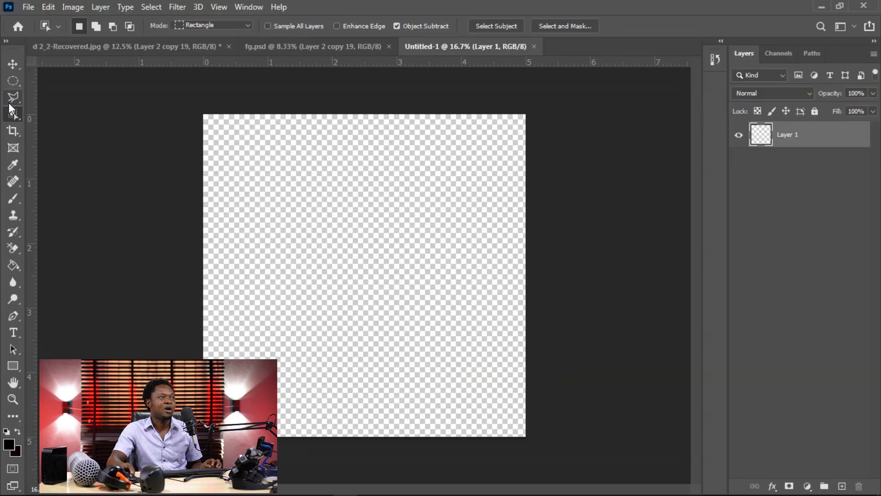
click(13, 266)
click(401, 283)
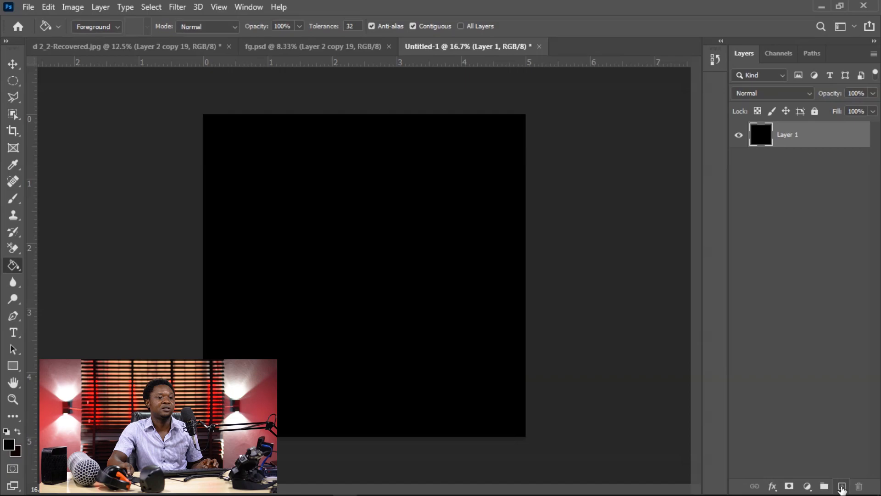
Step: Add a new layer and make a thin rectangular selection about 4.7 inches wide and 0.2 inches tall near the canvas's upper edge
click(842, 487)
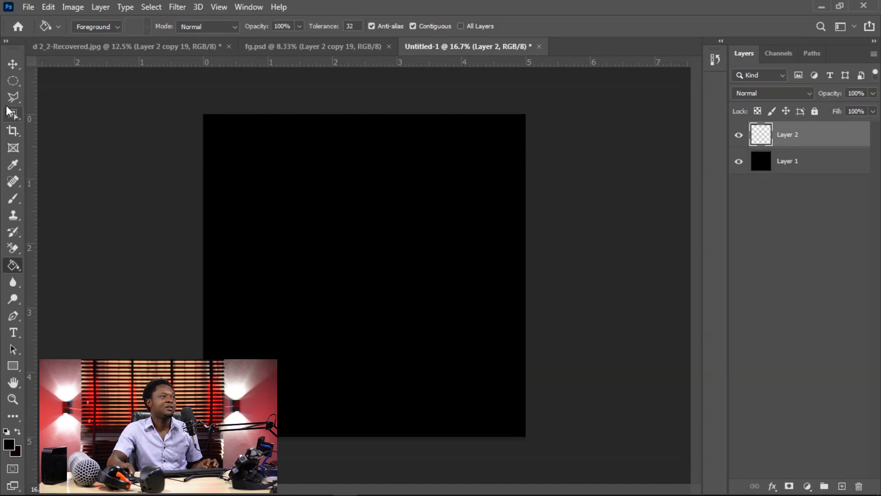
click(12, 82)
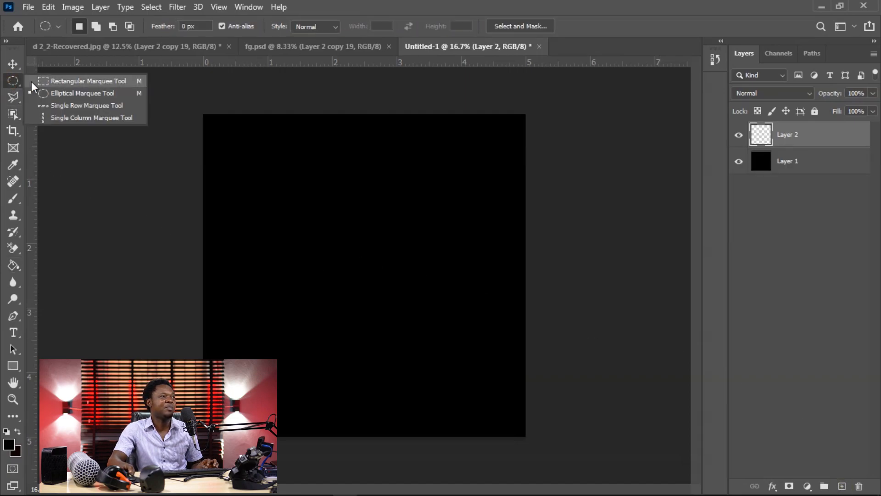
click(82, 81)
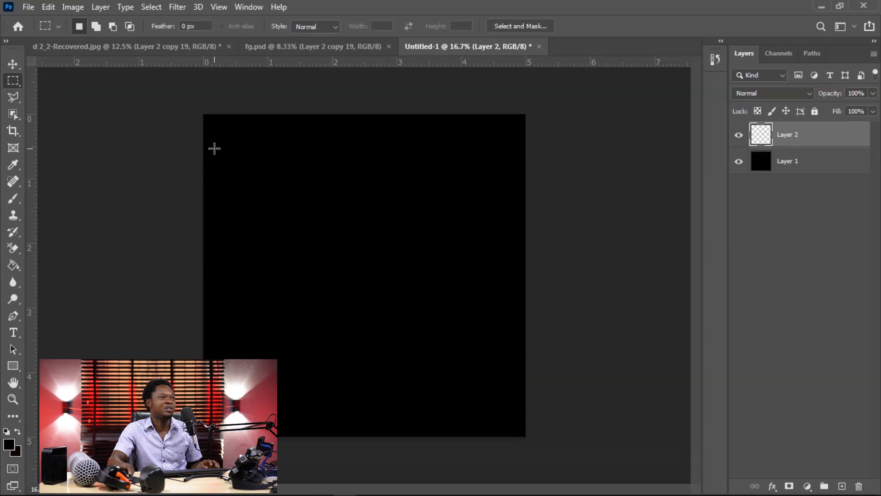
drag(212, 147, 517, 161)
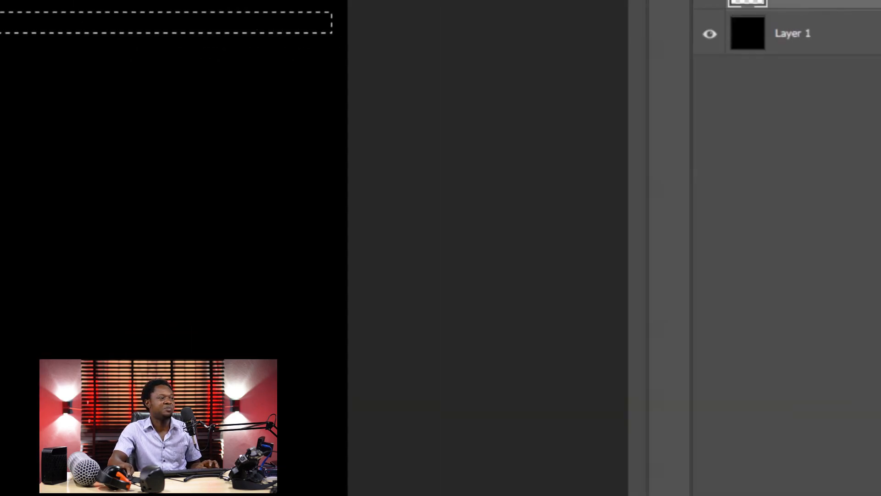
Step: Set the foreground color to white, fill the thin rectangular selection on Layer 2 and clear the selection
drag(392, 232, 369, 192)
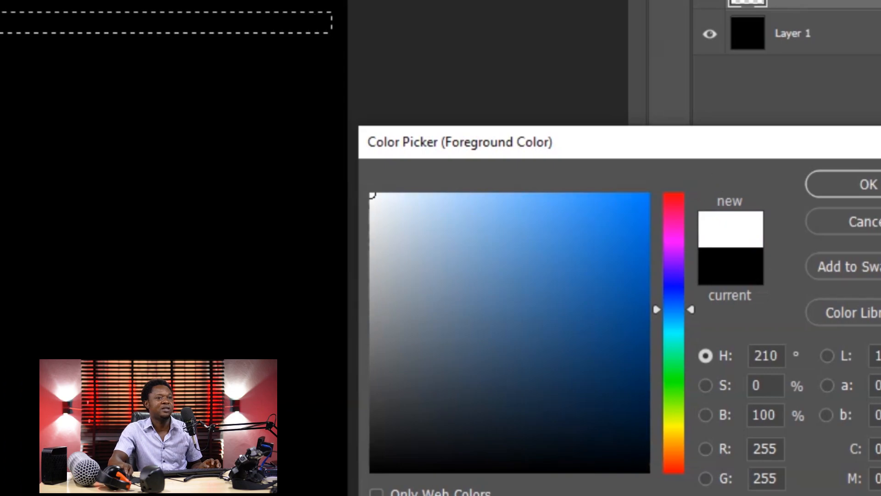
click(856, 184)
click(411, 159)
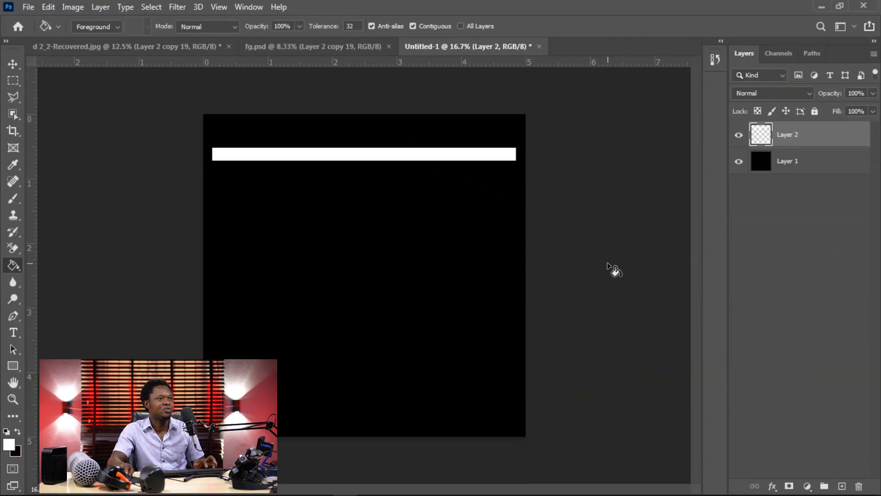
key(ctrl+d)
Step: Try placing a duplicate of the white bar just below the original and delete the duplicate
key(v)
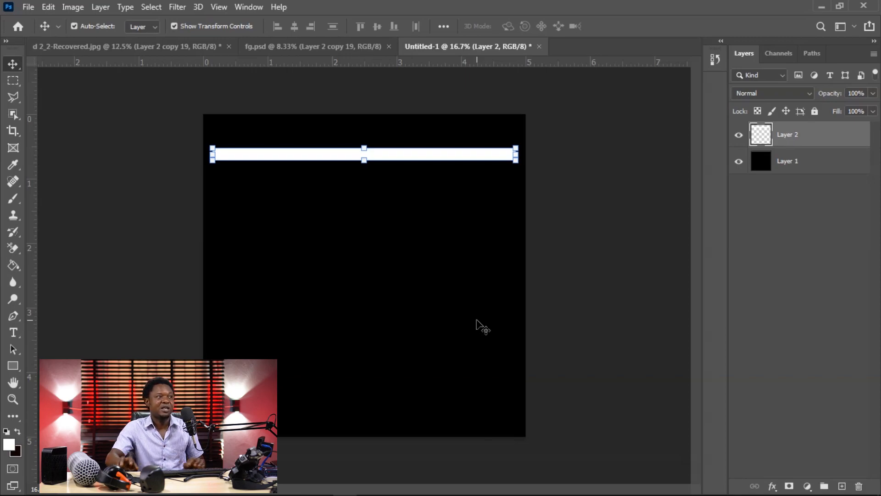
key(ctrl+j)
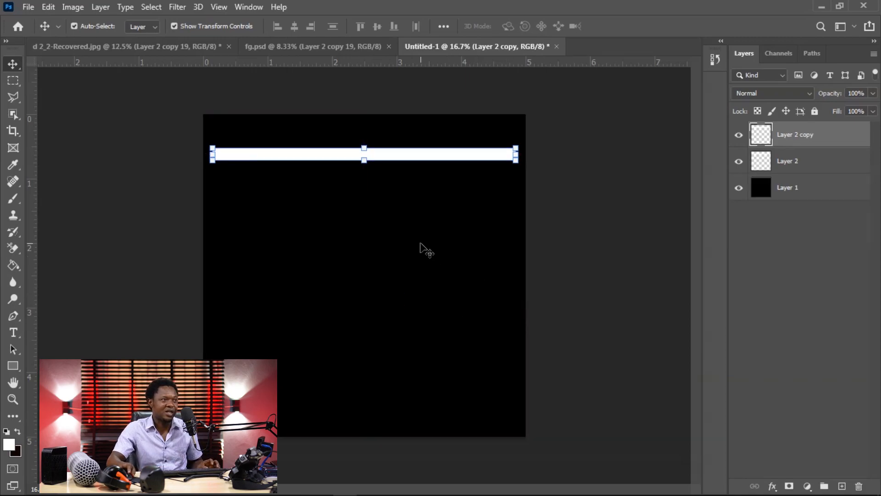
drag(380, 153, 385, 178)
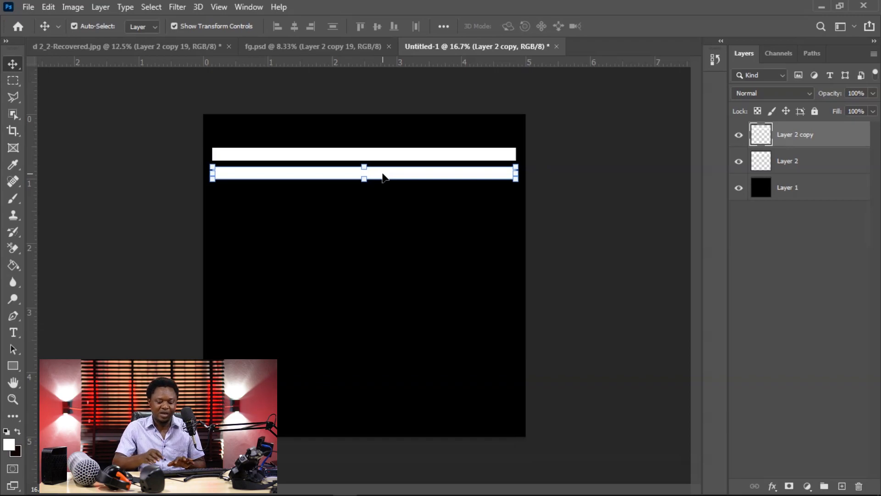
key(Delete)
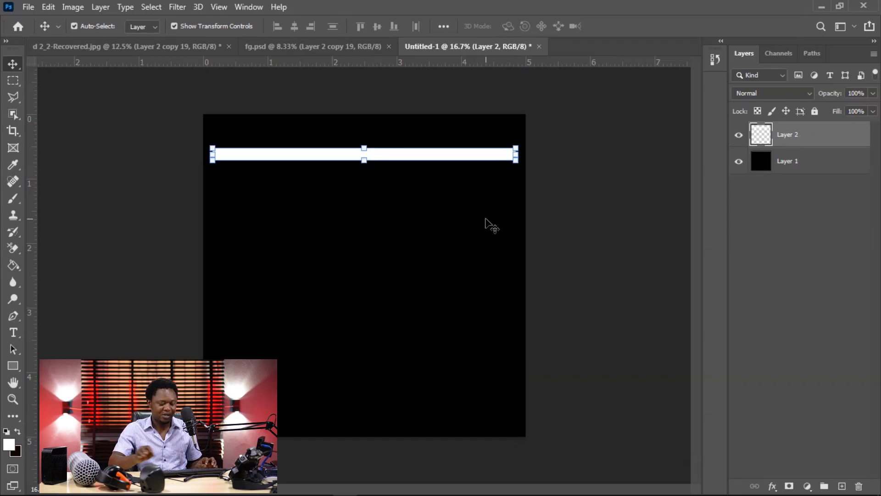
Step: Duplicate the white bar's layer and darken the copy to gray using Levels with the white output level at 177
key(ctrl+j)
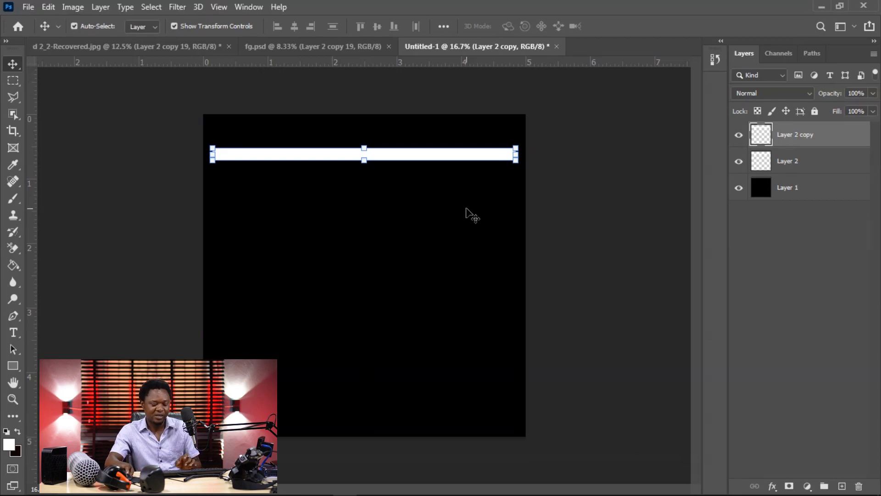
key(ctrl+plus)
key(ctrl+plus)
drag(415, 177, 529, 406)
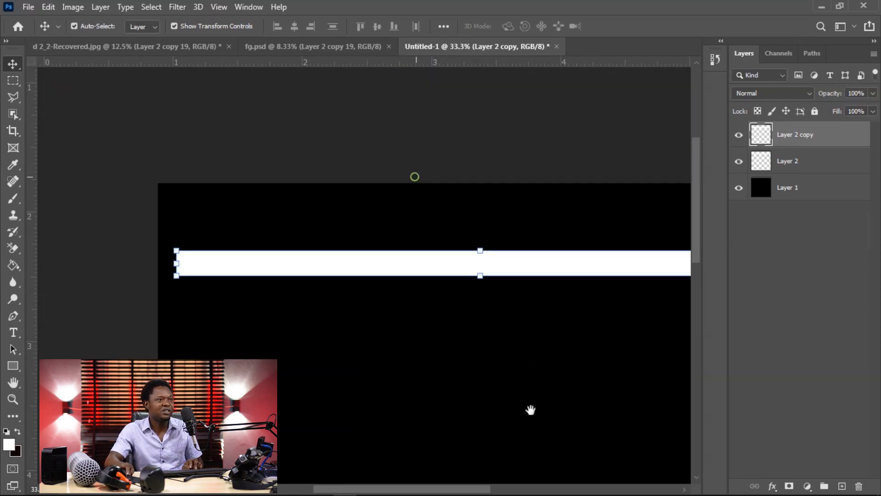
drag(441, 266, 342, 232)
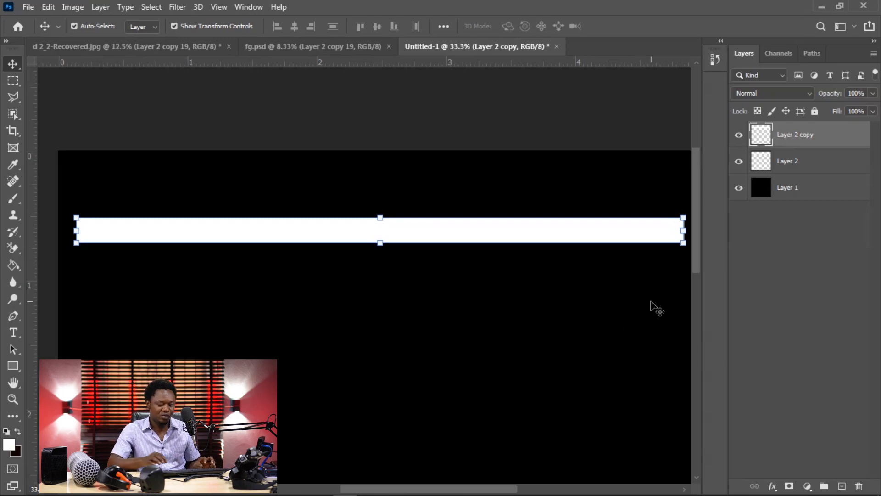
key(ctrl+l)
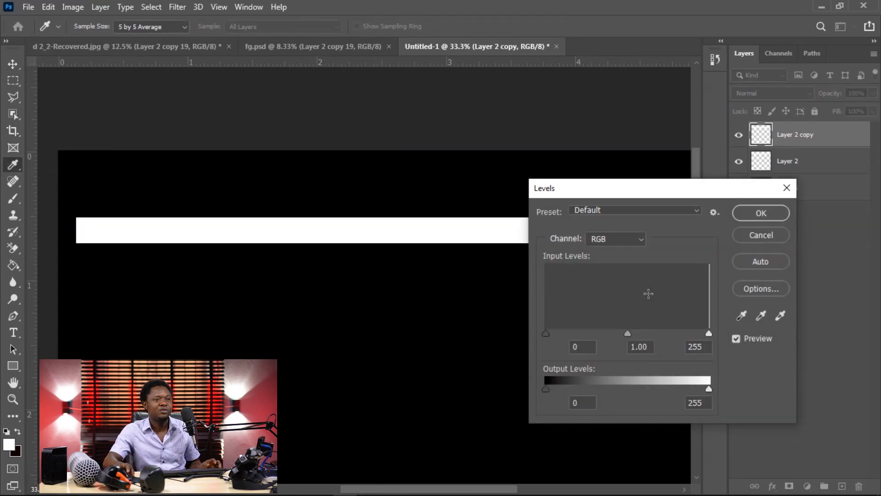
drag(677, 188, 758, 222)
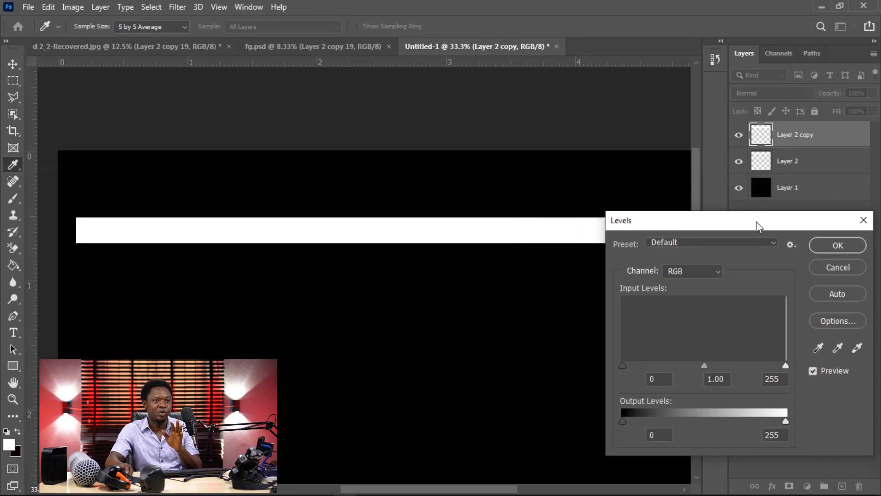
drag(782, 420, 736, 418)
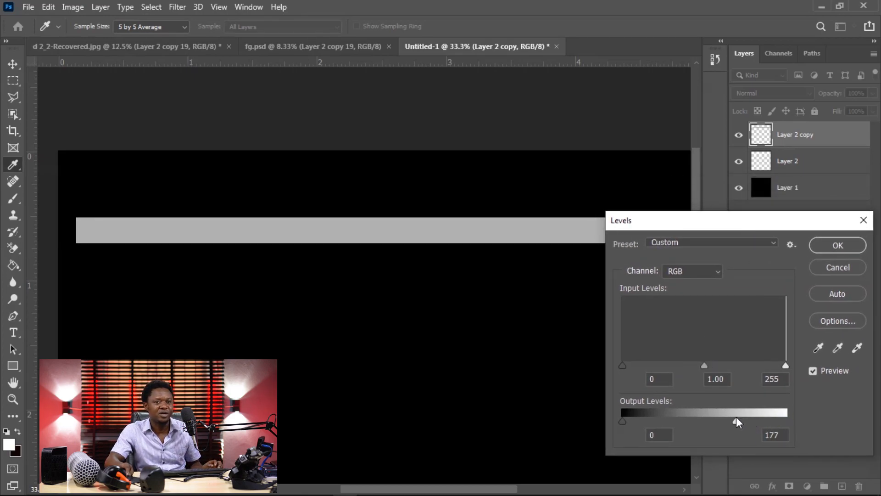
click(827, 247)
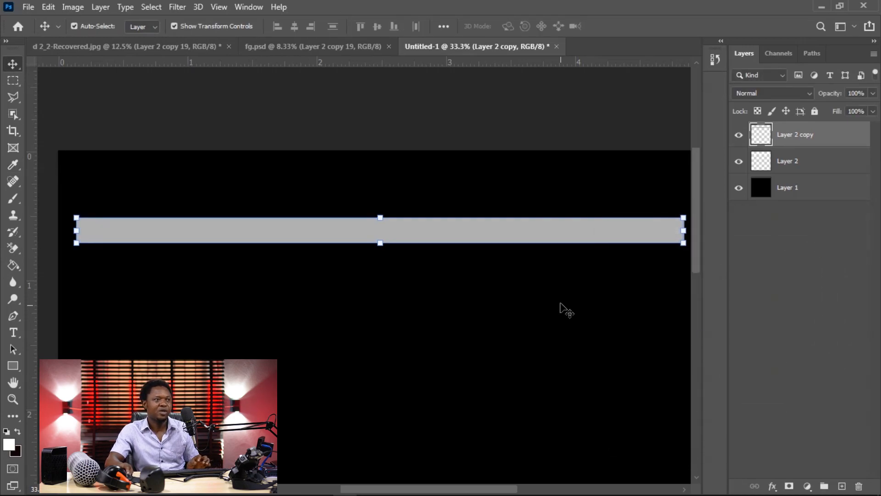
Step: Scale the gray bar's height to about 40% and nudge it up toward the middle of the white bar
key(ctrl)
key(ctrl+plus)
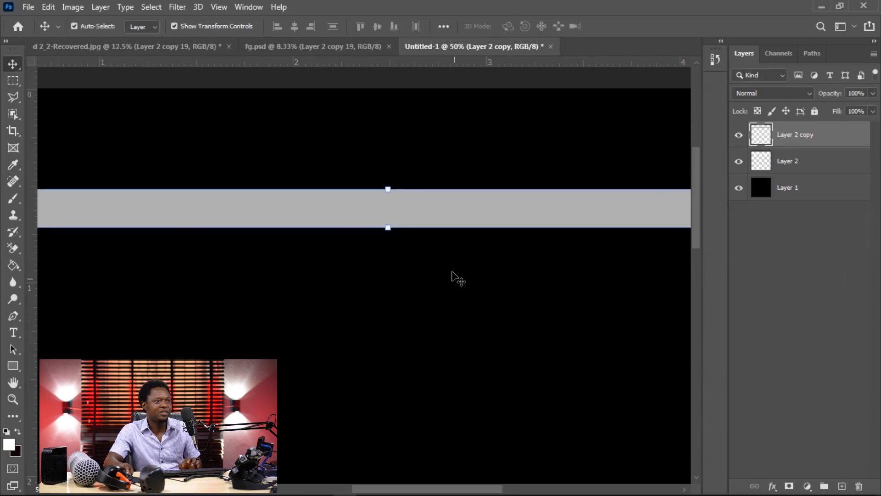
click(386, 189)
drag(386, 188, 388, 218)
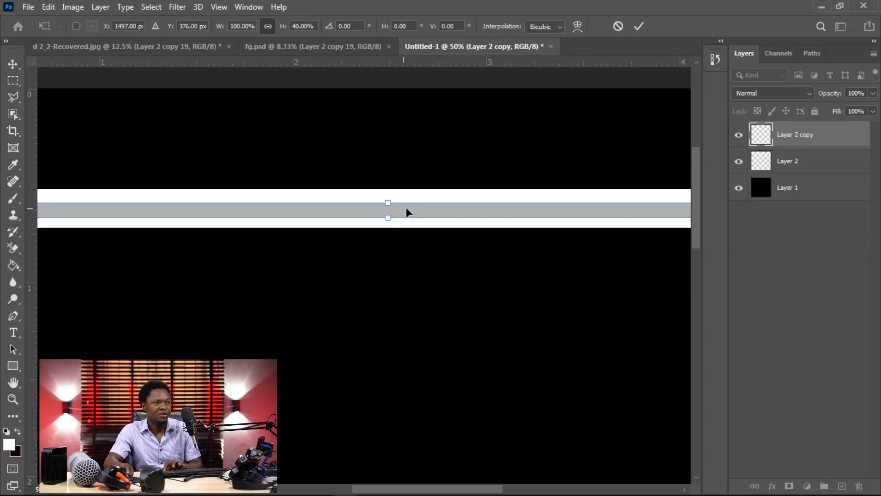
key(Up)
key(Up)
key(Up)
key(Up)
key(Up)
key(Up)
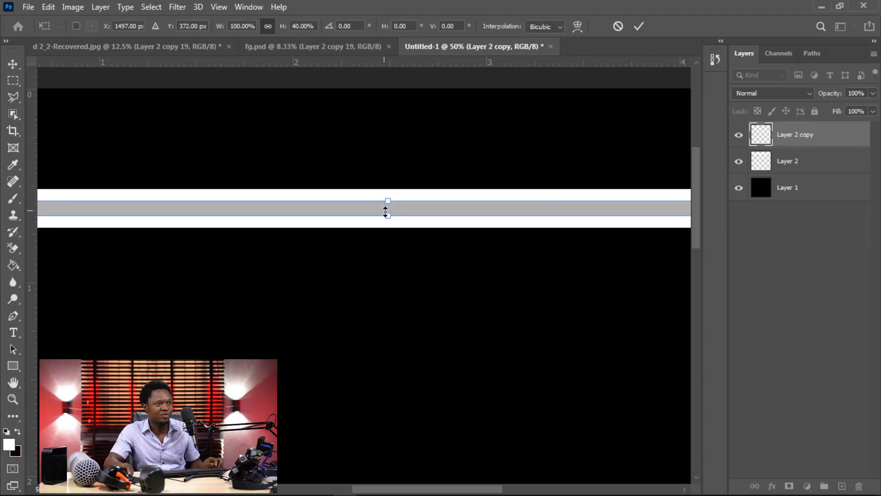
Step: Increase the gray bar's height to about 51.67%, center it vertically within the white bar and apply the transform
drag(388, 215, 389, 220)
key(Up)
key(Up)
key(Up)
key(Up)
key(Up)
key(Up)
key(Up)
key(Up)
key(Up)
key(Up)
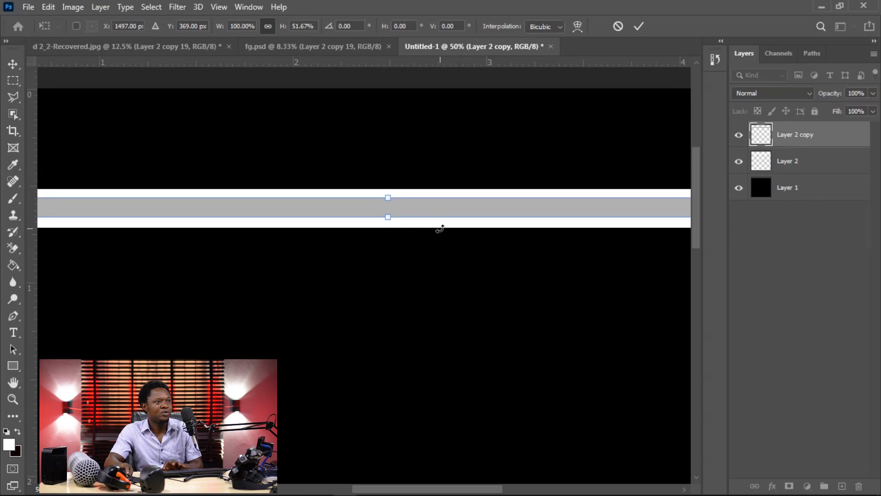
key(Down)
key(Down)
key(Down)
key(Up)
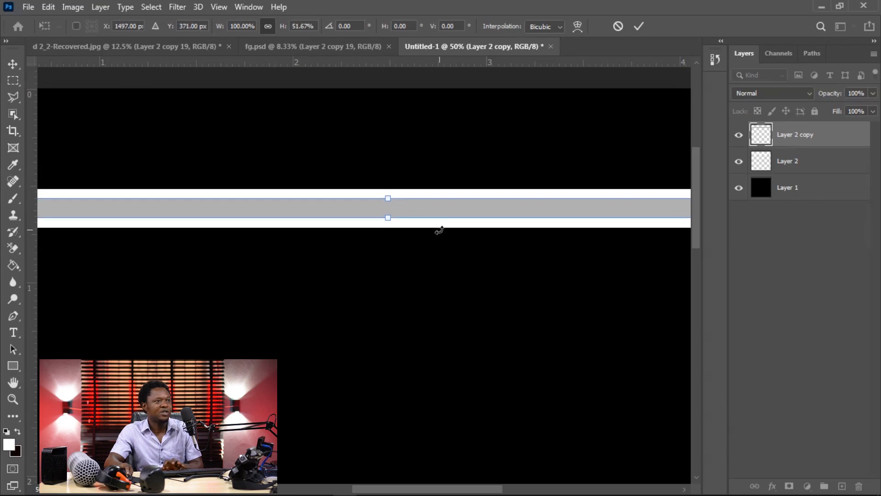
key(Down)
key(Down)
key(Return)
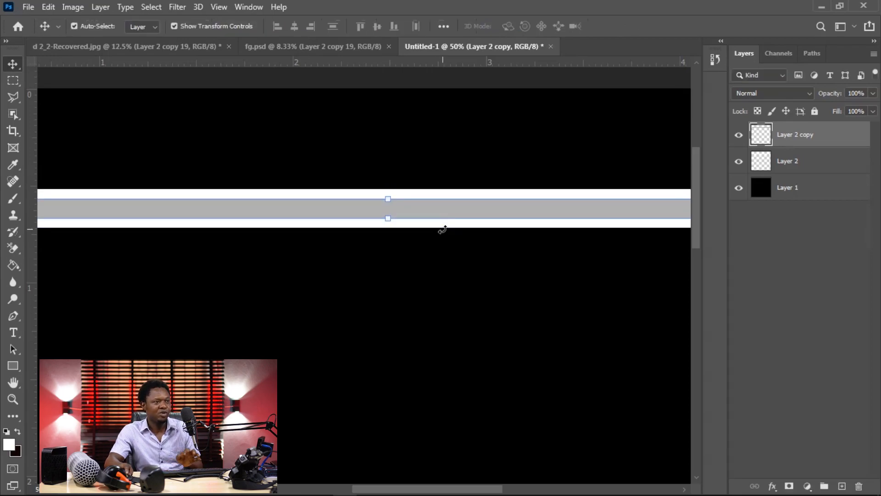
Step: Merge Layer 2 copy and Layer 2 into a single bar layer
key(ctrl+minus)
key(ctrl+minus)
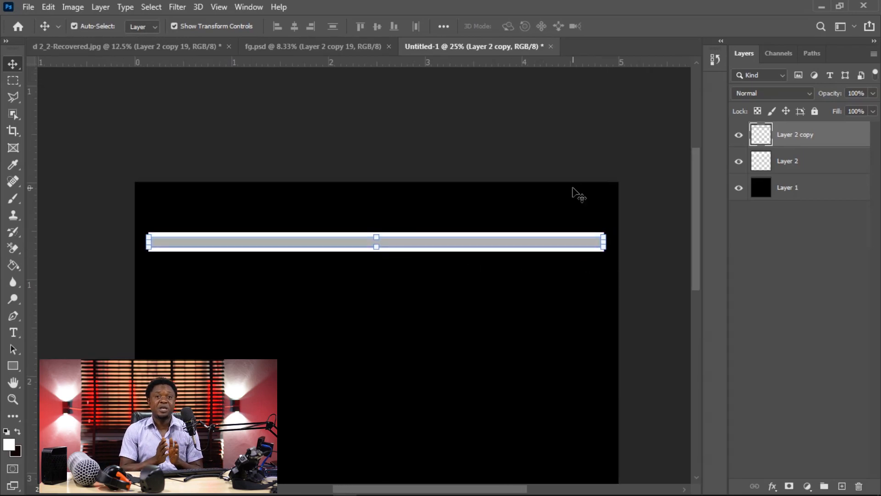
shift+click(808, 164)
click(822, 134)
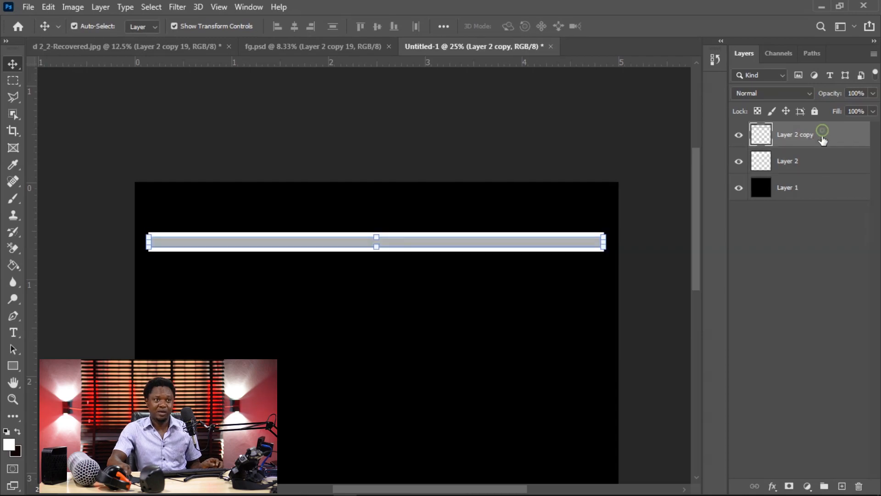
ctrl+click(814, 166)
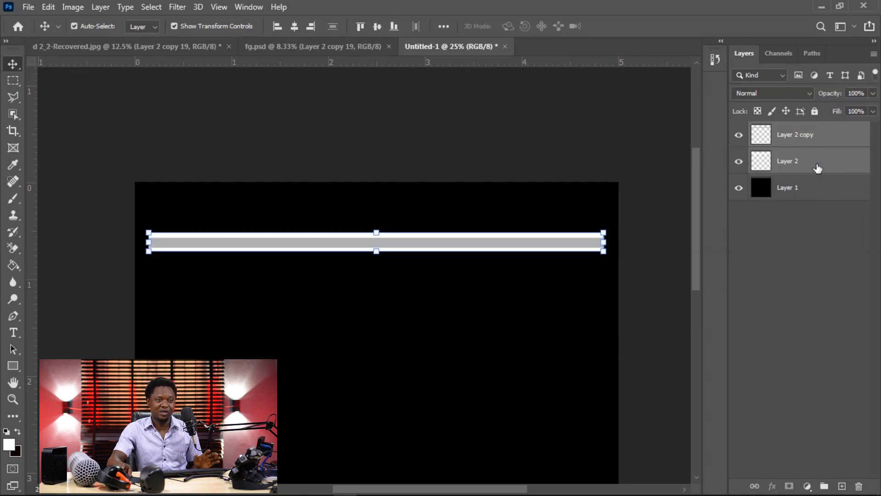
key(ctrl+e)
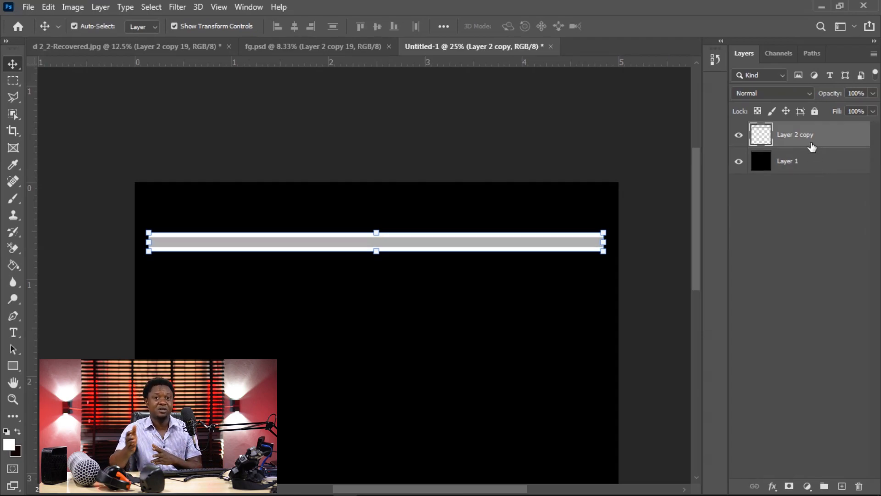
Step: Transform a duplicate of the merged bar, placing it about 0.05 in below the original, and apply the transform
key(ctrl+minus)
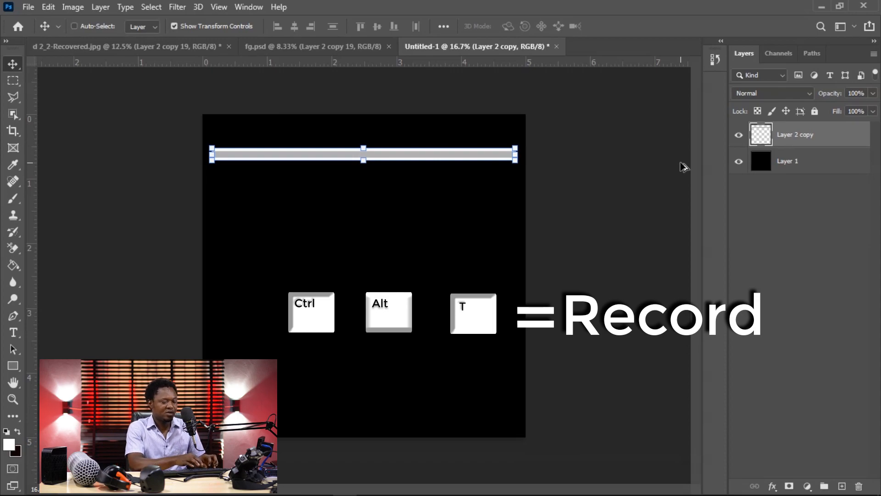
key(ctrl+alt+t)
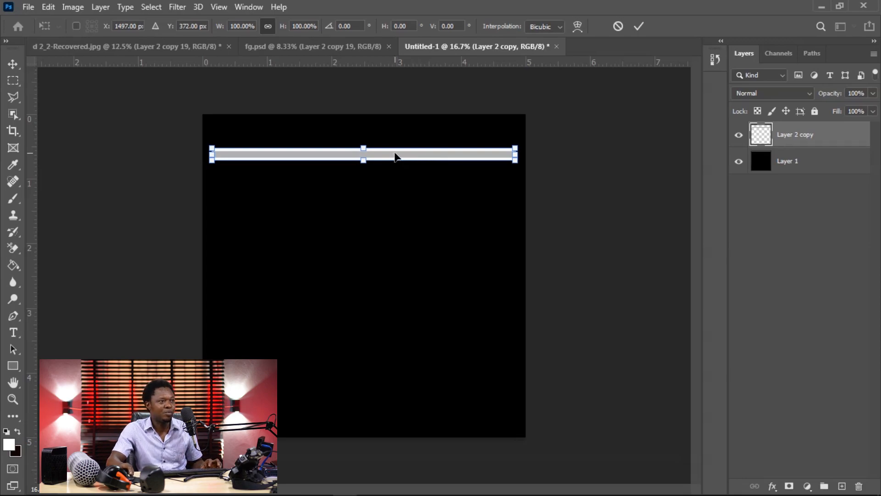
drag(392, 156, 395, 173)
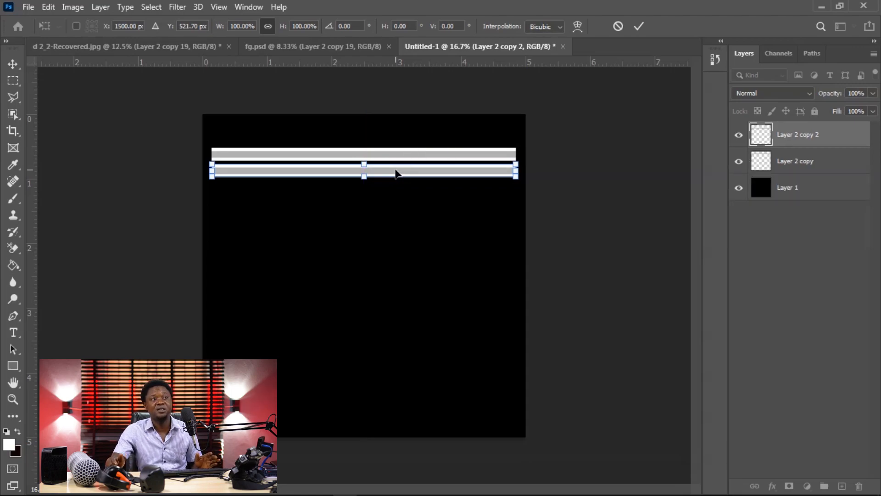
key(Return)
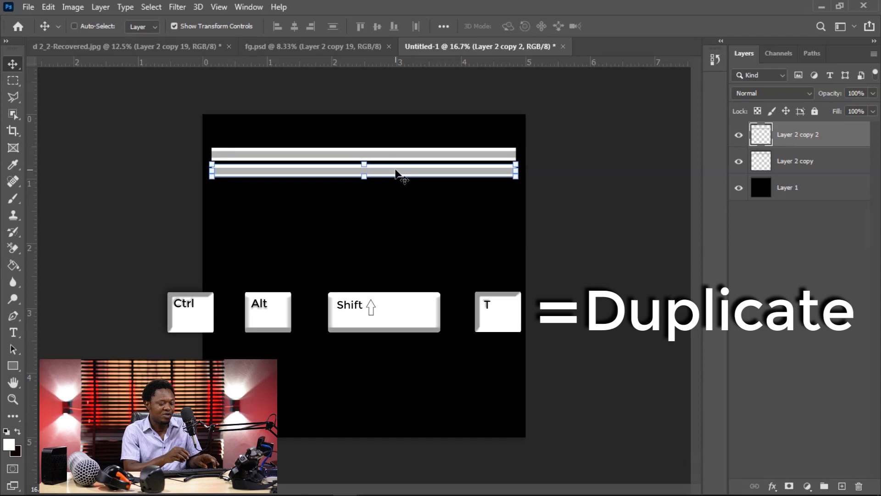
Step: Repeat the duplicating transform down the canvas until the evenly spaced stack has 16 horizontal bars
key(ctrl+alt+shift+t)
key(ctrl+alt+shift+t)
key(ctrl+alt+shift+t)
key(ctrl+alt+shift+t)
key(ctrl+alt+shift+t)
key(ctrl+alt+shift+t)
key(ctrl+alt+shift+t)
key(ctrl+alt+shift+t)
key(ctrl+alt+shift+t)
key(ctrl+alt+shift+t)
key(ctrl+alt+shift+t)
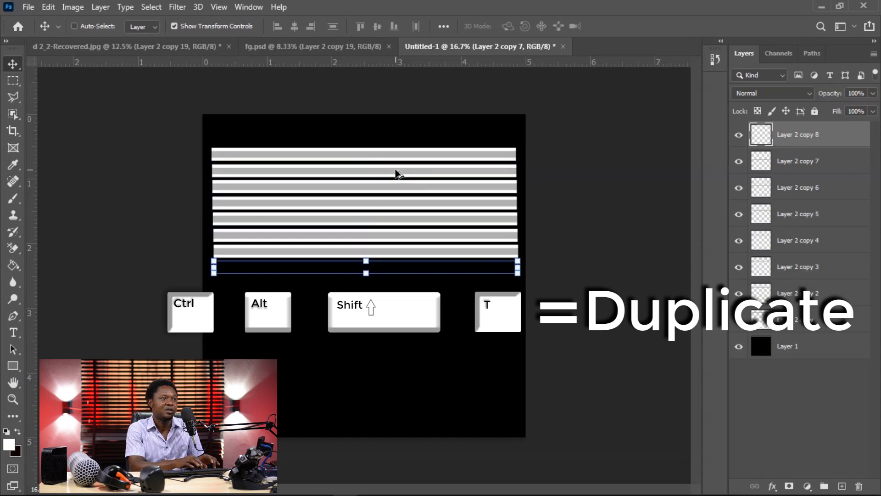
key(ctrl+alt+shift+t)
key(ctrl+alt+shift+t)
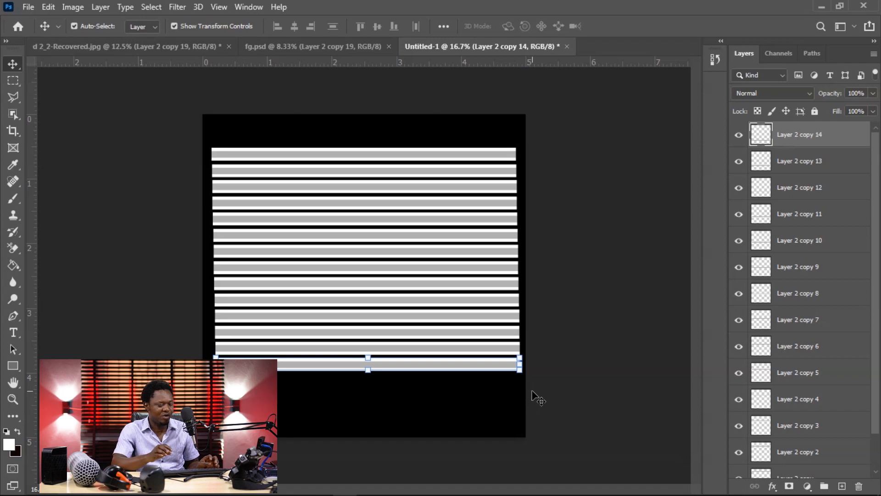
key(ctrl)
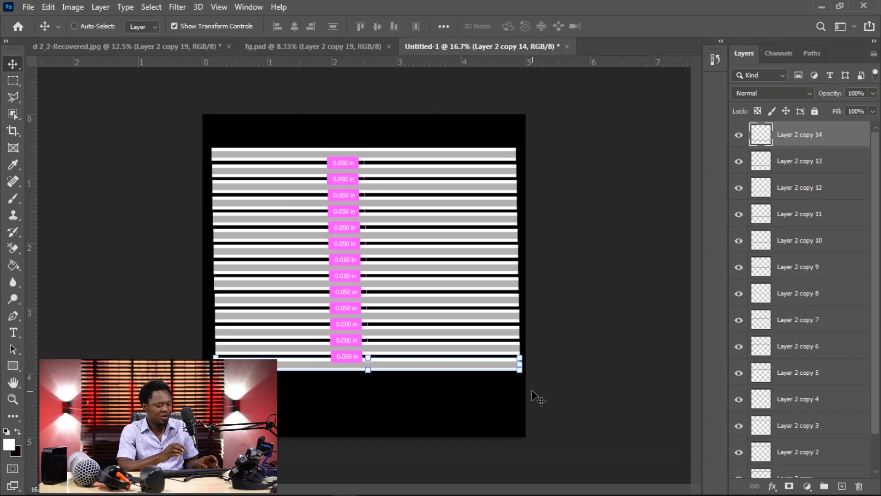
key(ctrl+alt+shift+t)
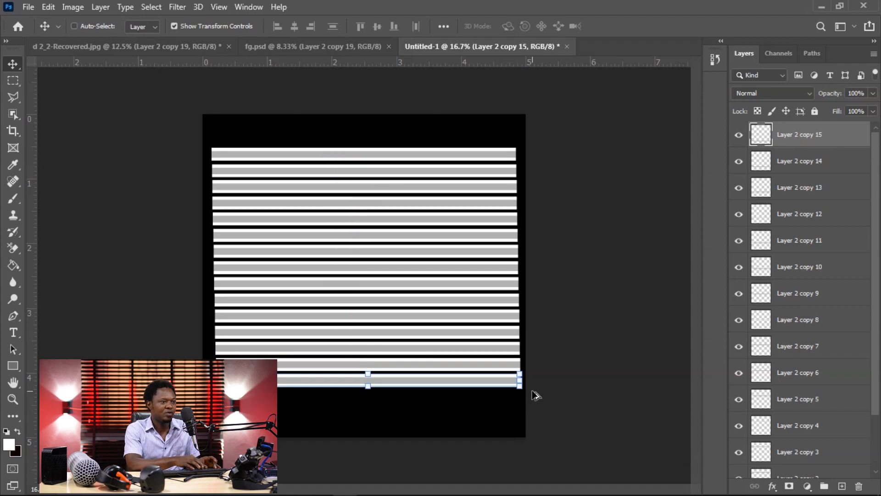
key(ctrl+alt+shift+t)
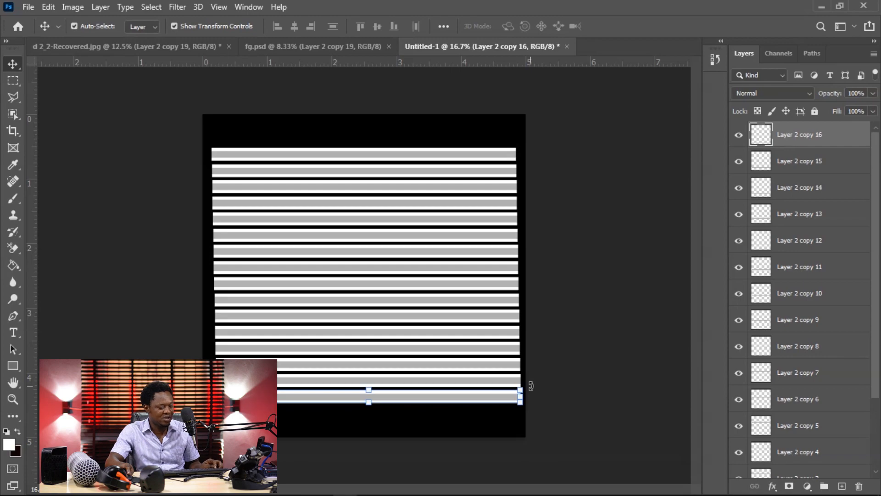
Step: Rotate the lowest bar to -90° at the stack's left edge and shorten it to about 78.56% to match the stack's height
drag(530, 386, 216, 213)
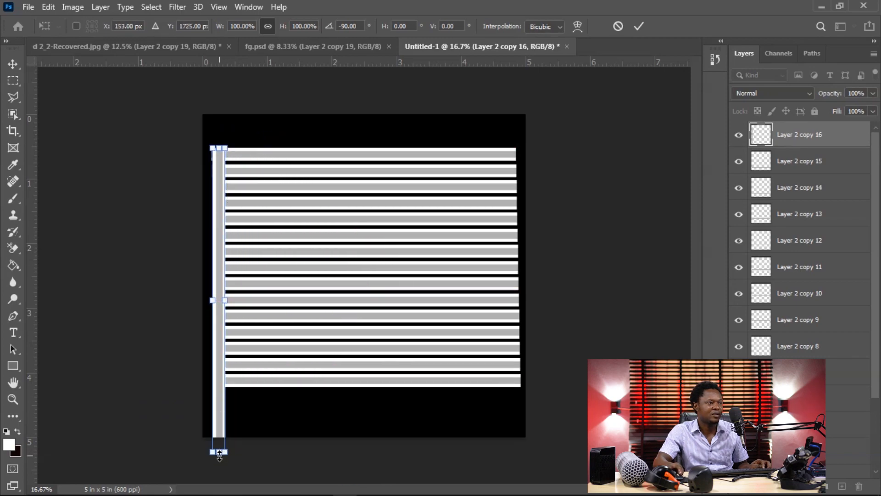
drag(219, 452, 223, 394)
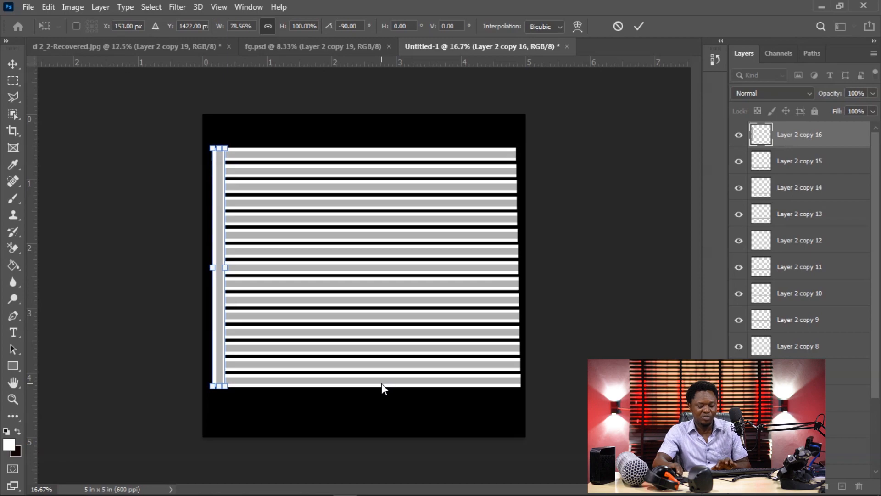
key(Return)
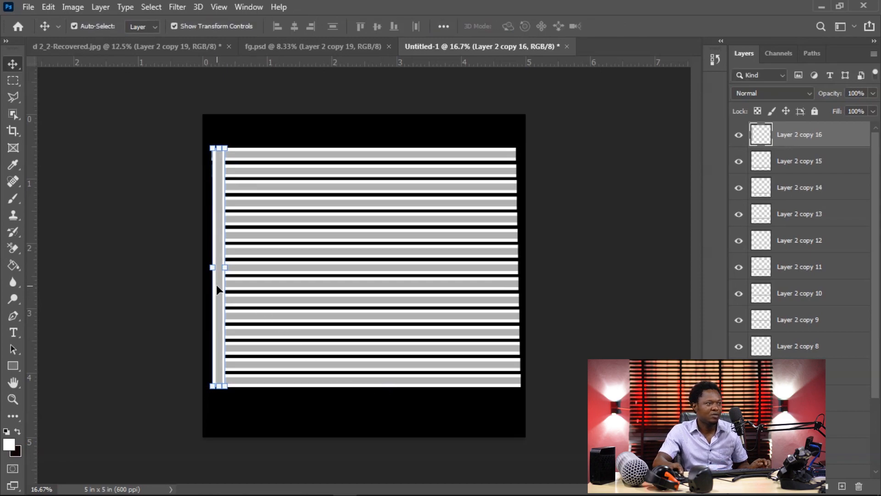
Step: Move the vertical bar slightly inward from the stack's left end and place a duplicate of it near the right end
drag(216, 284, 237, 284)
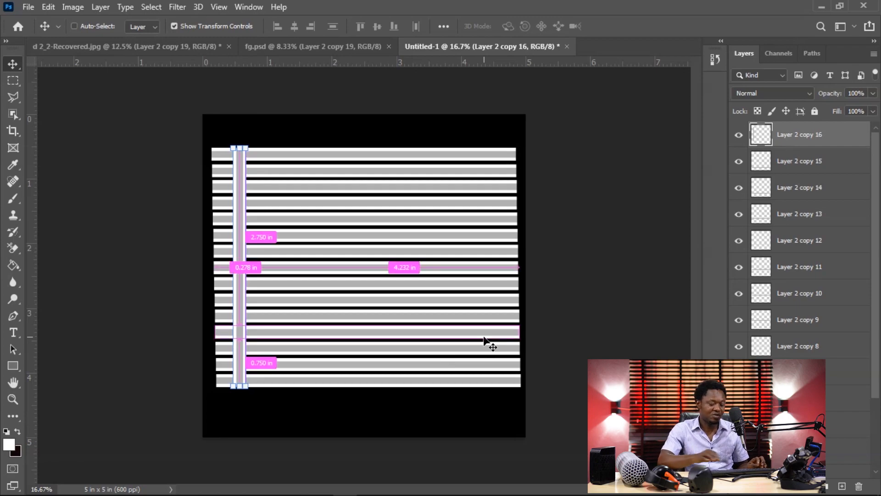
key(ctrl+j)
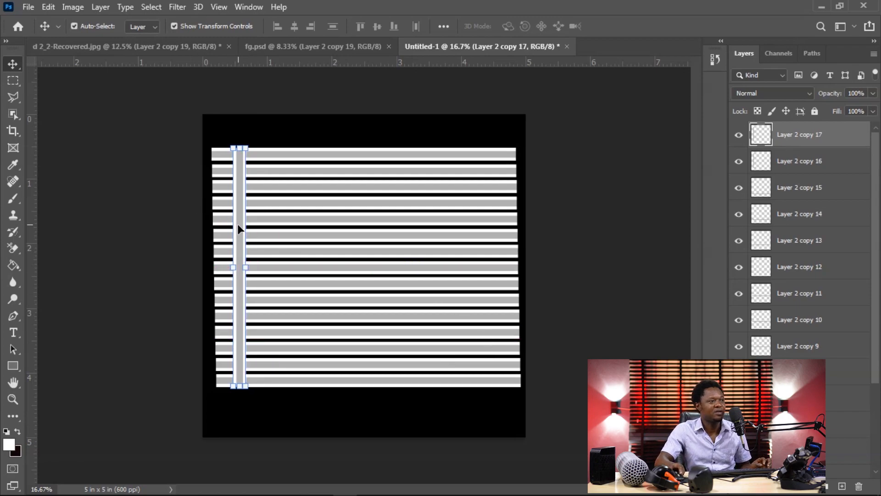
drag(238, 224, 487, 232)
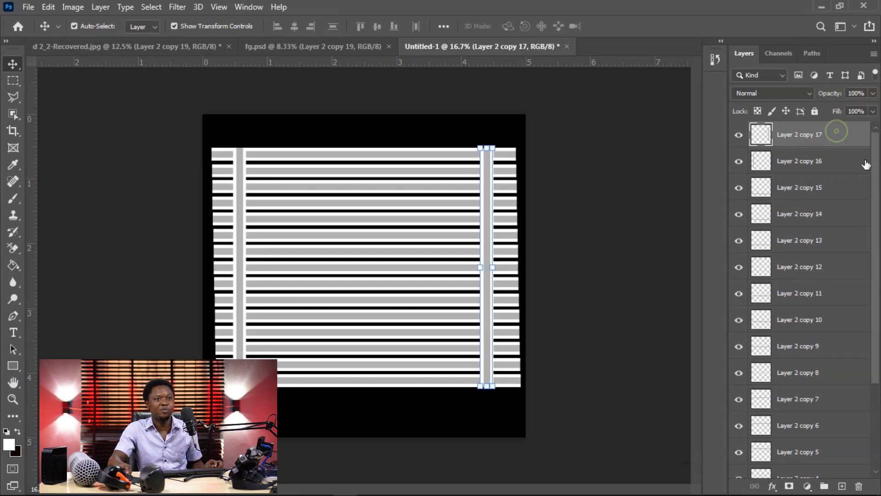
Step: Merge all the horizontal and vertical bar layers into one layer and centre the blind pattern on the black canvas
drag(874, 157, 875, 285)
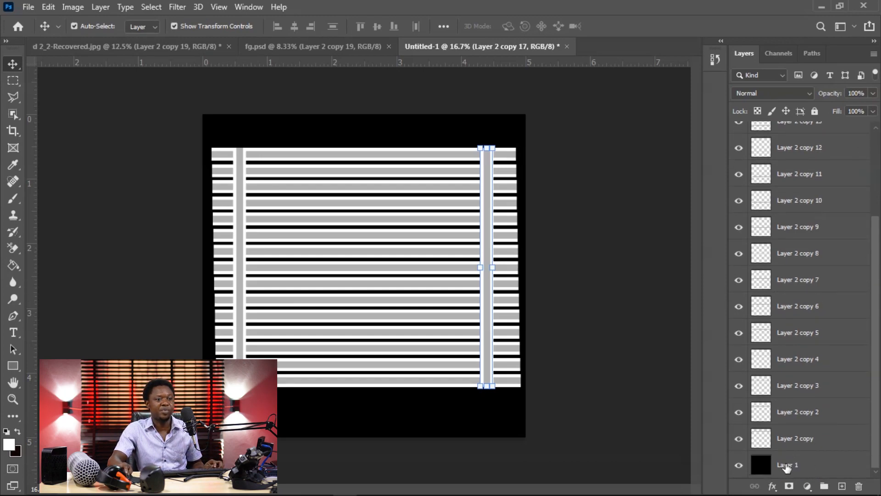
shift+click(787, 440)
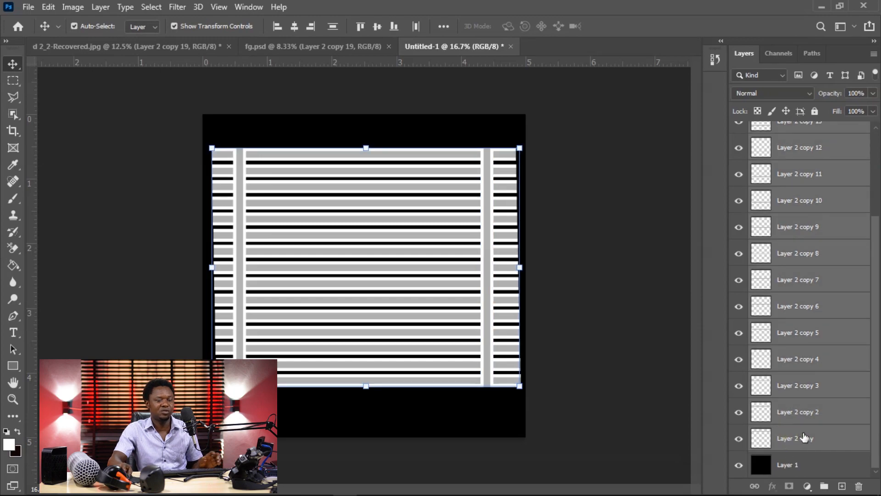
key(ctrl+minus)
key(ctrl+minus)
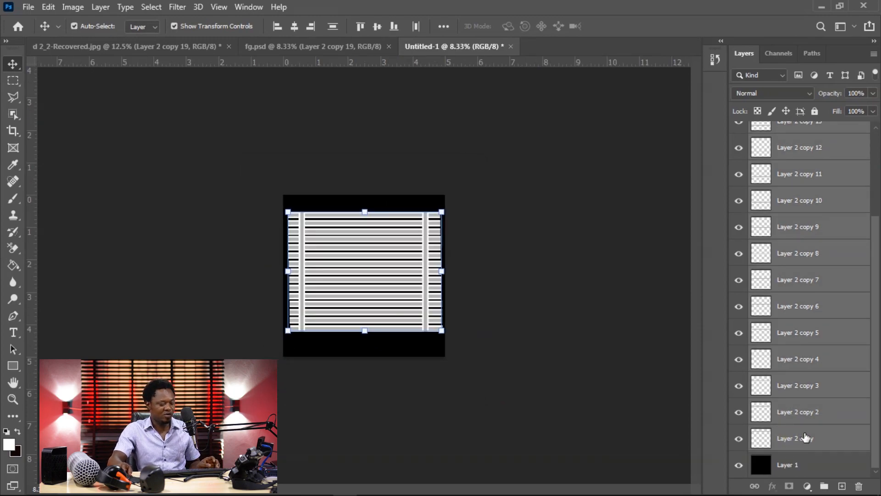
key(ctrl+e)
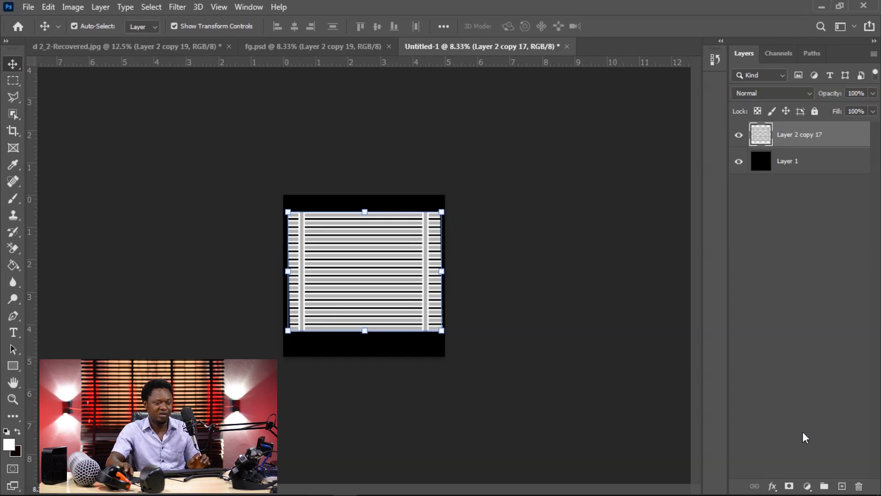
mouse_move(385, 272)
mouse_down()
mouse_move(409, 299)
mouse_move(367, 287)
mouse_move(372, 276)
mouse_up()
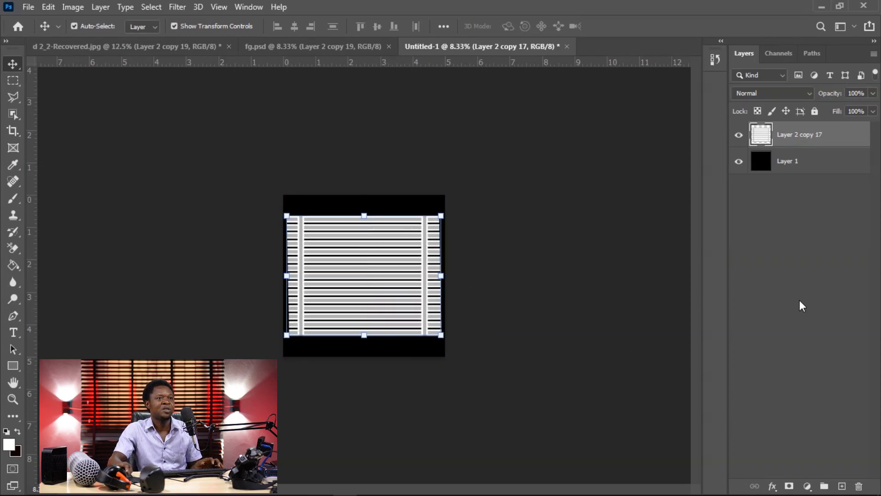
Step: Hide the black Layer 1 and bring the merged blind pattern into the portrait document d 2_2-Recovered.jpg
click(787, 164)
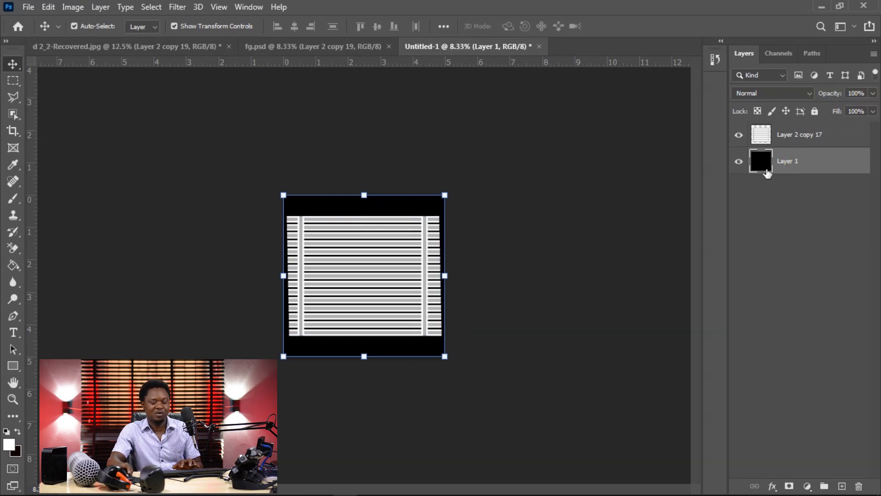
click(739, 162)
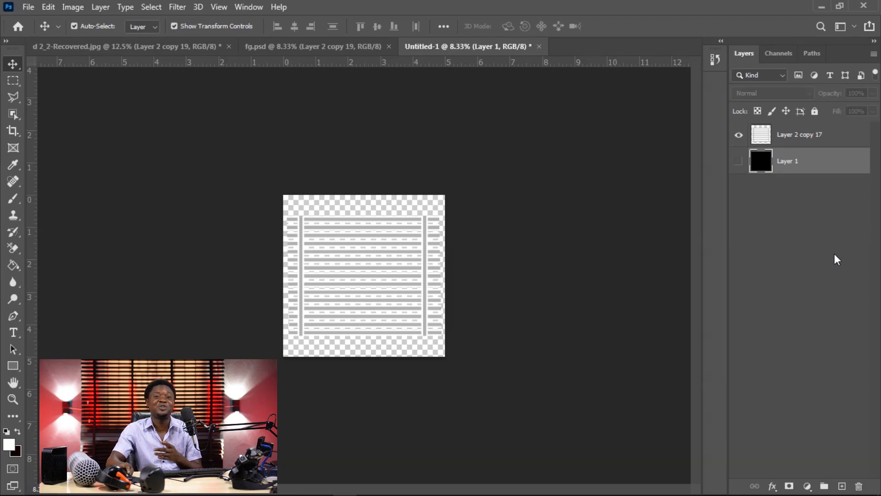
mouse_move(372, 267)
mouse_down()
mouse_move(69, 48)
mouse_move(341, 256)
mouse_move(399, 255)
mouse_move(378, 255)
mouse_up()
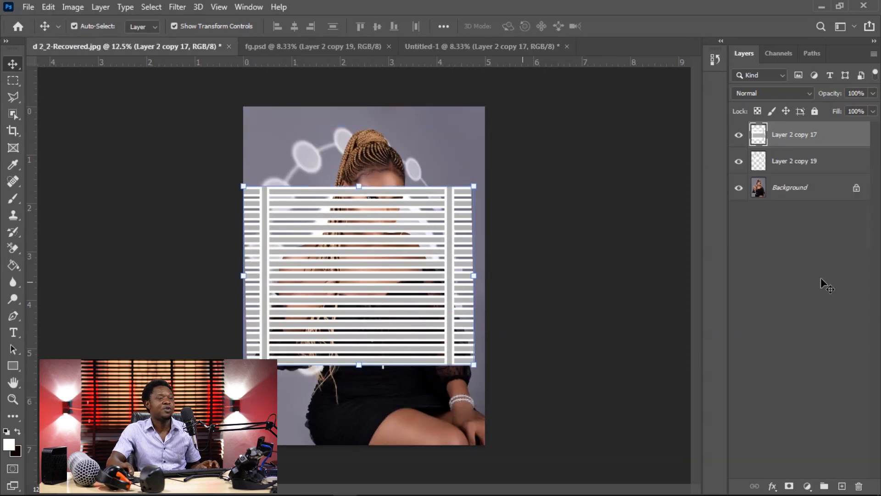
Step: Hide the circular pattern layer and centre the blinds horizontally on the portrait, about 1.53 in below its upper edge
click(739, 161)
drag(377, 295, 382, 290)
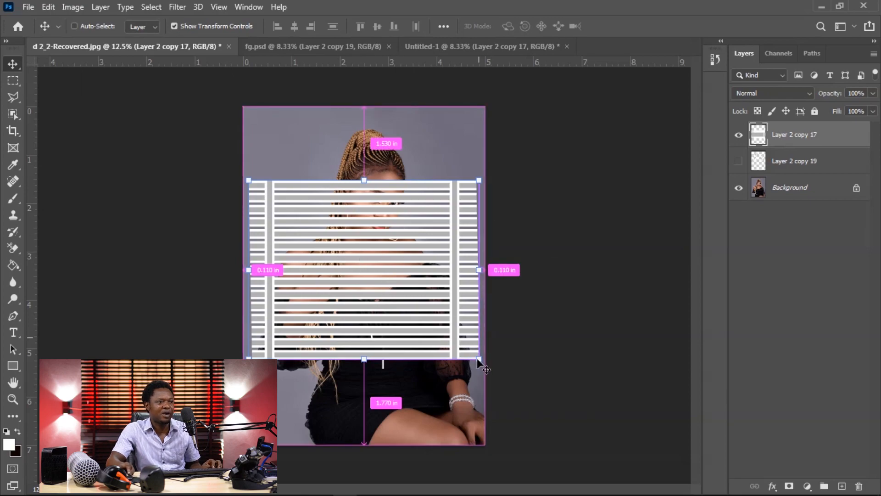
drag(479, 359, 464, 324)
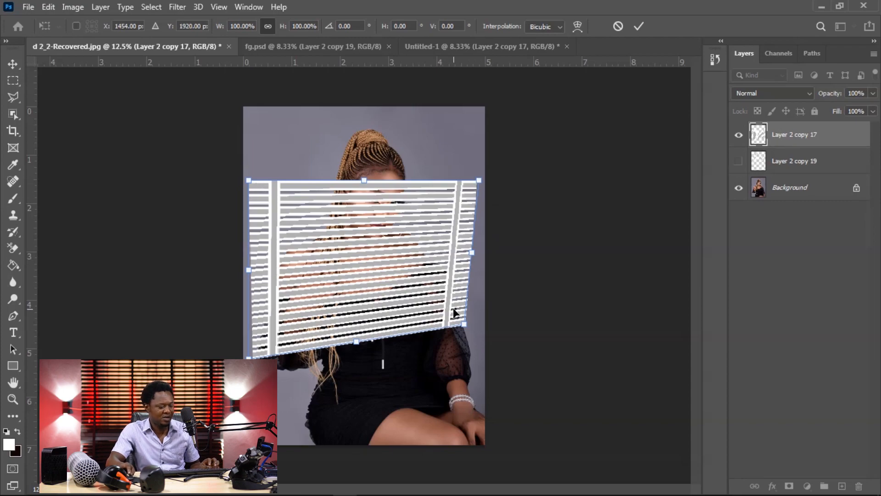
key(Return)
key(ctrl+z)
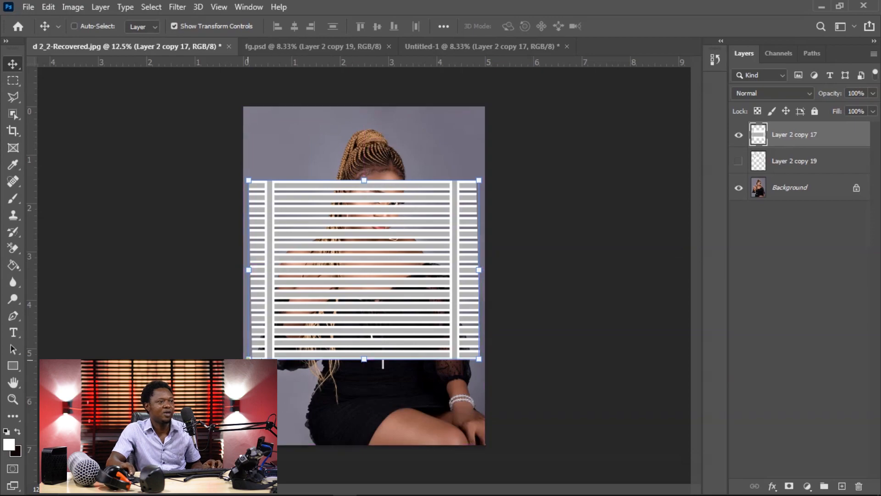
Step: Distort the blind pattern into perspective, with its left end clearly shorter than its right end, and apply the transform
drag(251, 358, 319, 350)
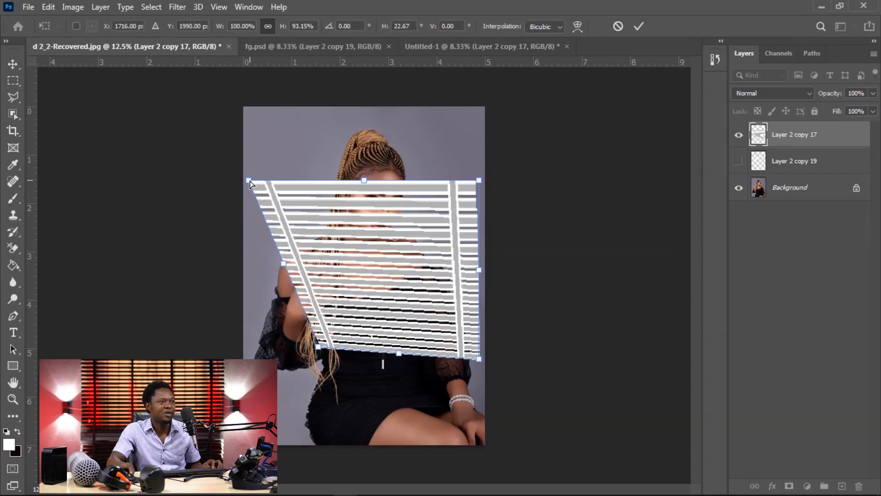
drag(250, 181, 320, 220)
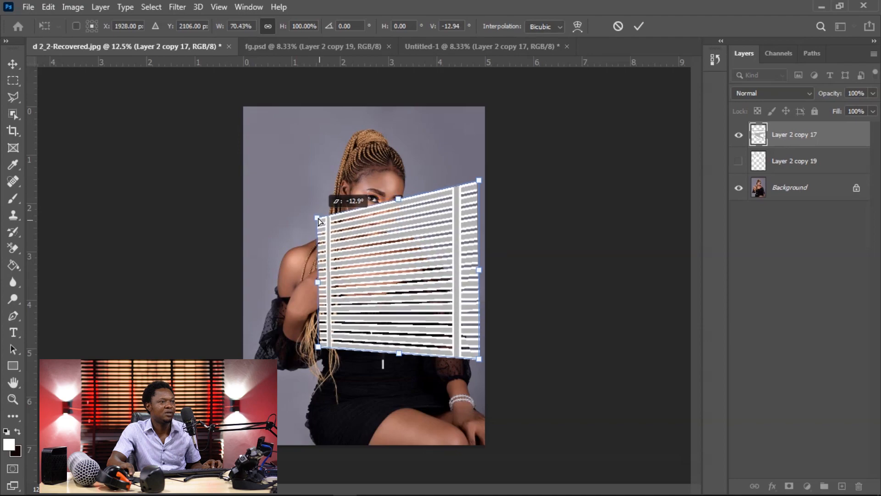
drag(319, 348, 244, 331)
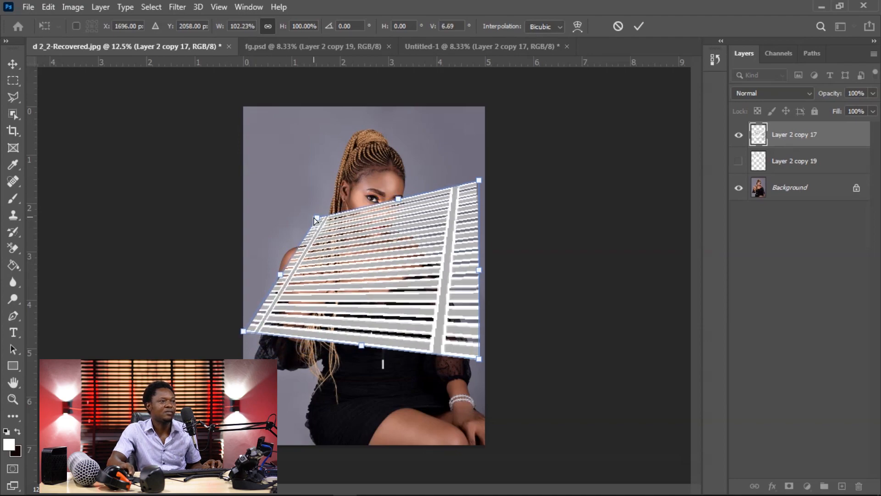
drag(317, 218, 247, 211)
drag(247, 331, 247, 330)
drag(251, 210, 250, 219)
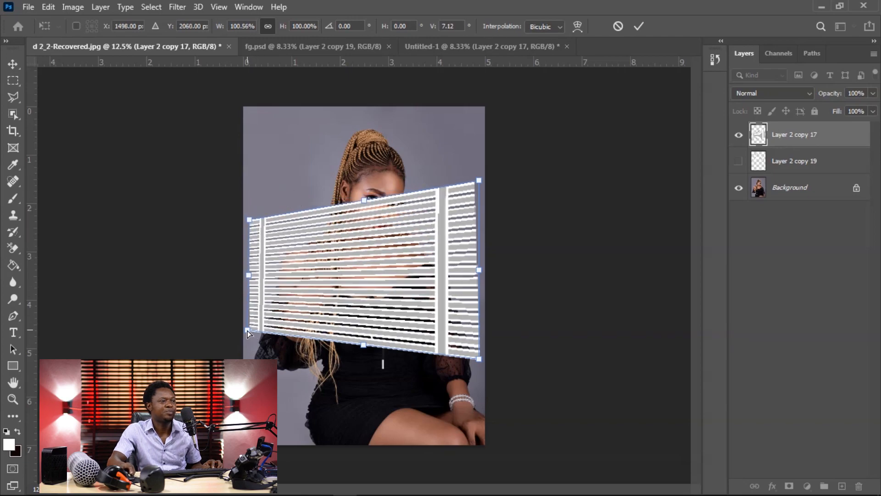
drag(247, 331, 247, 326)
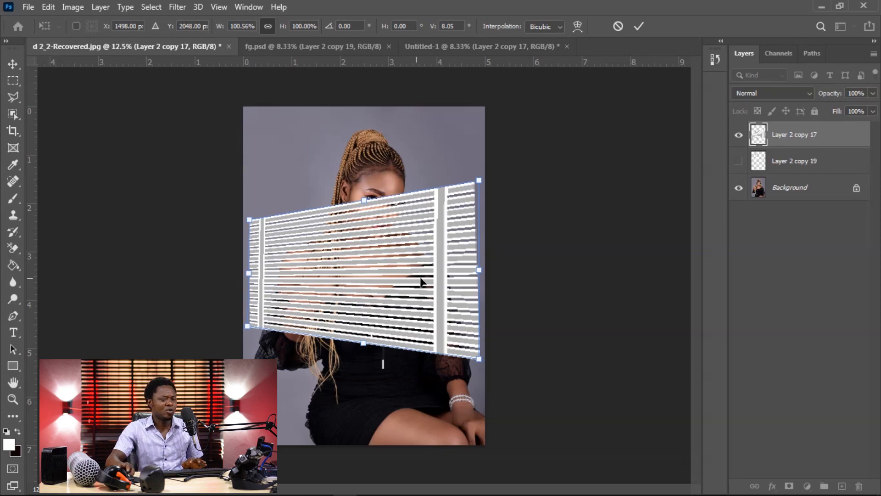
key(ctrl+plus)
key(ctrl+minus)
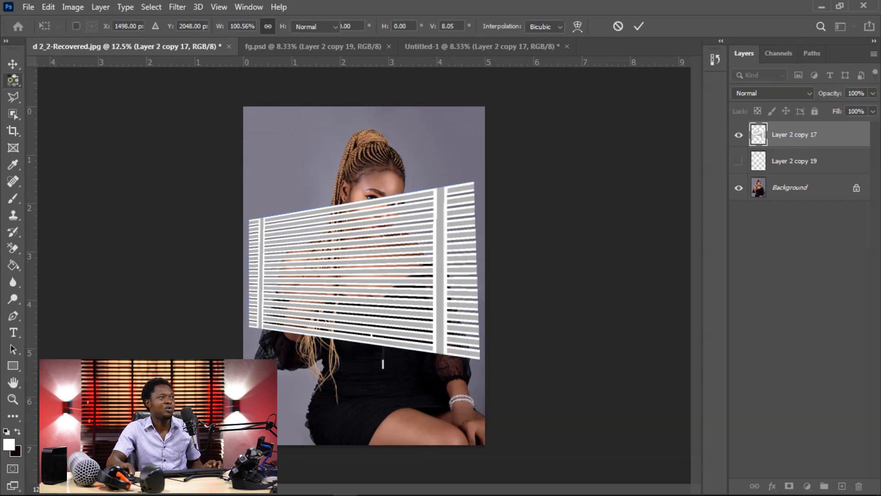
Step: Make a rectangular selection from the portrait's left edge to the blinds' right vertical bar and feather it by 500 pixels
click(13, 80)
drag(243, 127, 433, 426)
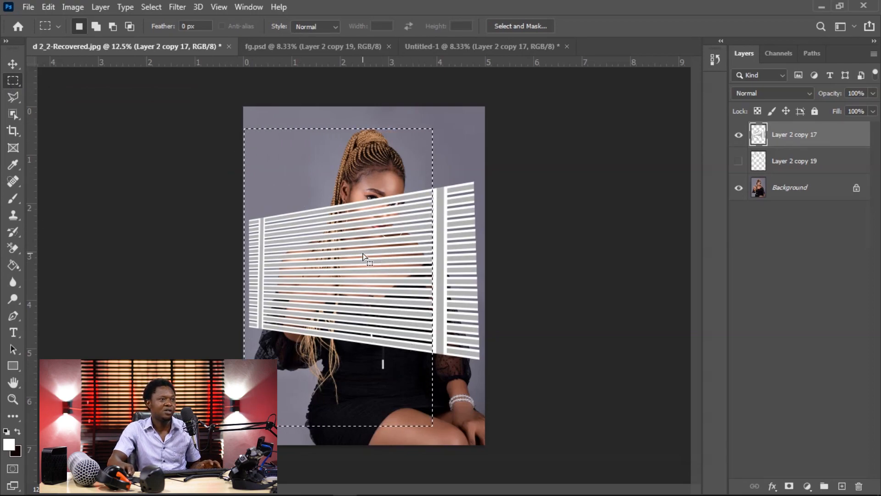
right_click(486, 275)
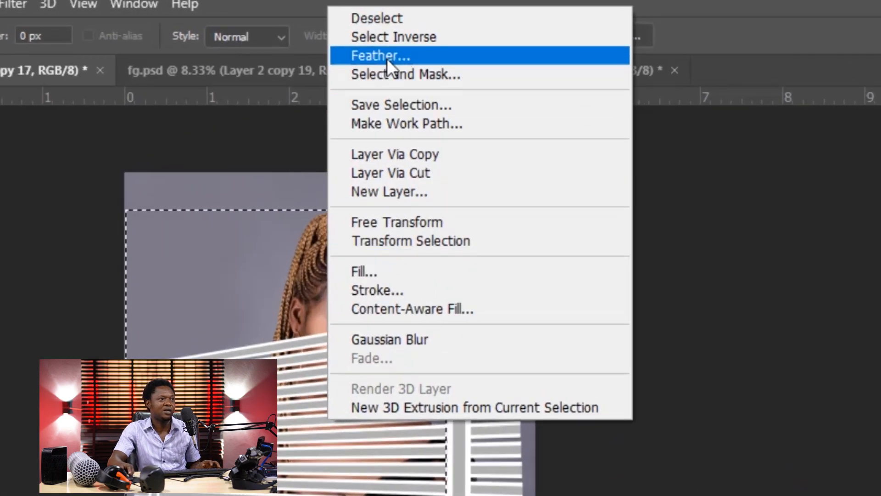
click(387, 57)
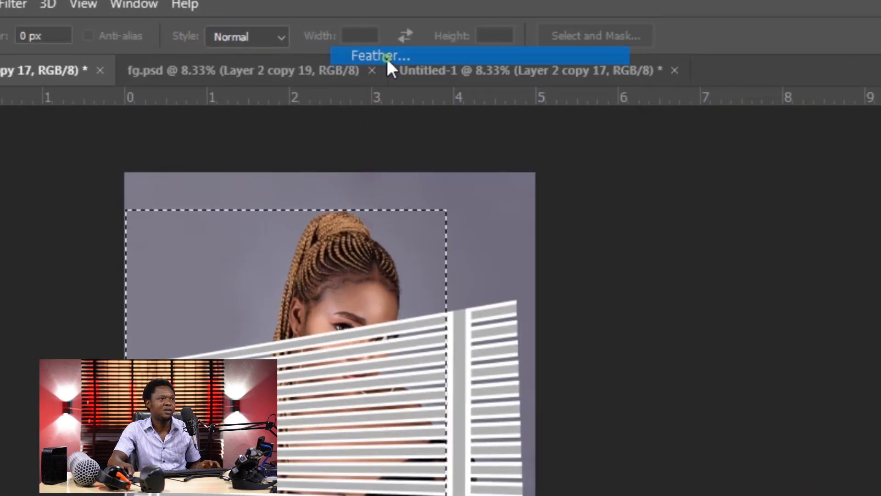
text(5)
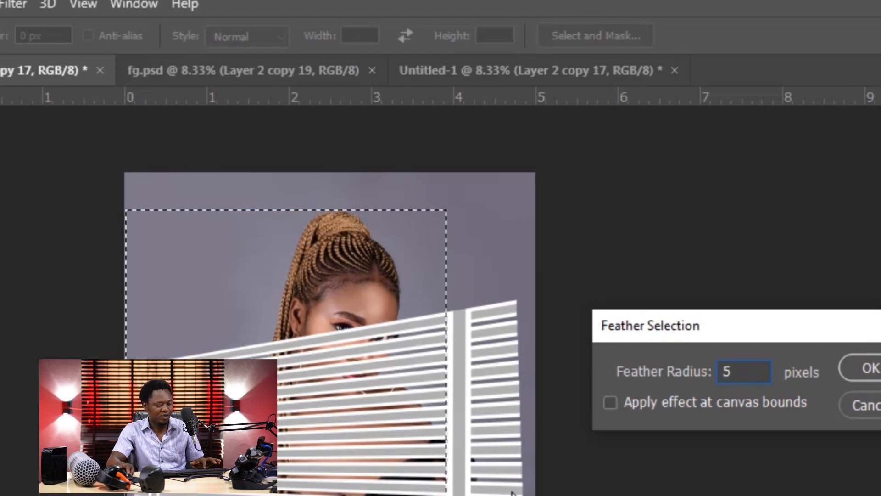
text(00)
key(Return)
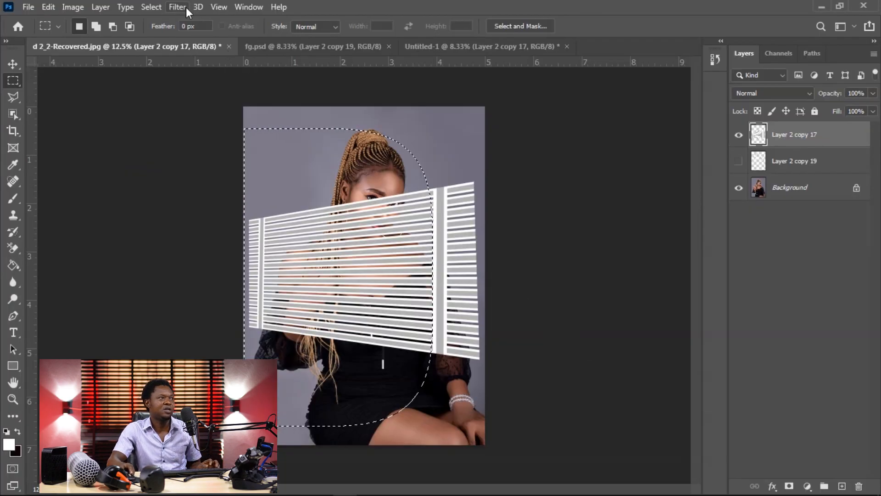
Step: Apply a Gaussian Blur with a 12.5-pixel radius to the selected left part of the blinds
click(186, 7)
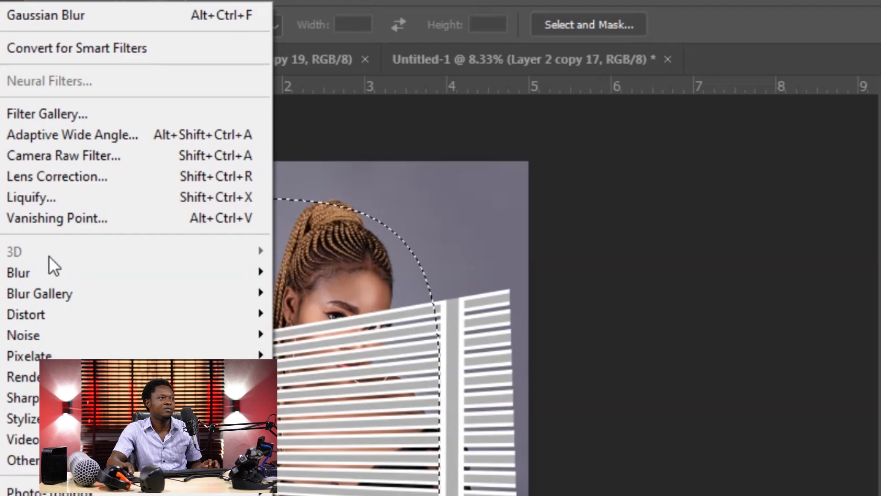
click(187, 174)
click(324, 355)
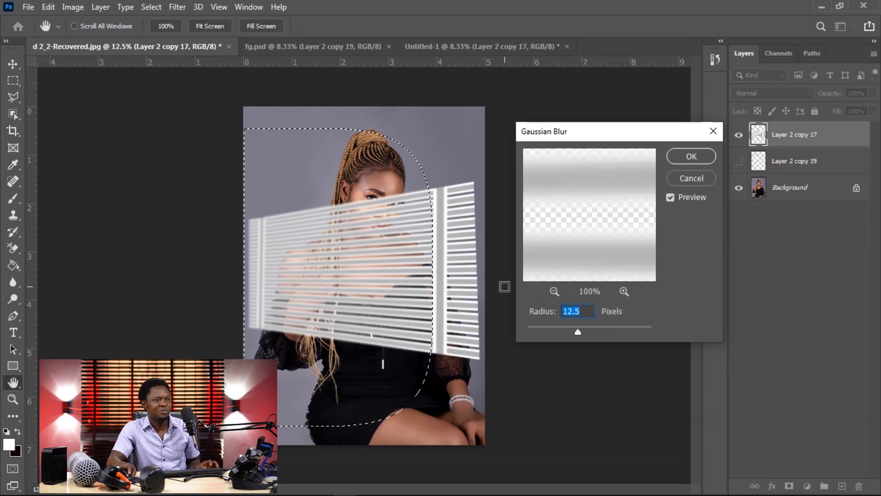
click(691, 156)
Step: Replace the selection with a rectangle over the blinds to the right of the right vertical bar and feather it by 100 pixels
key(m)
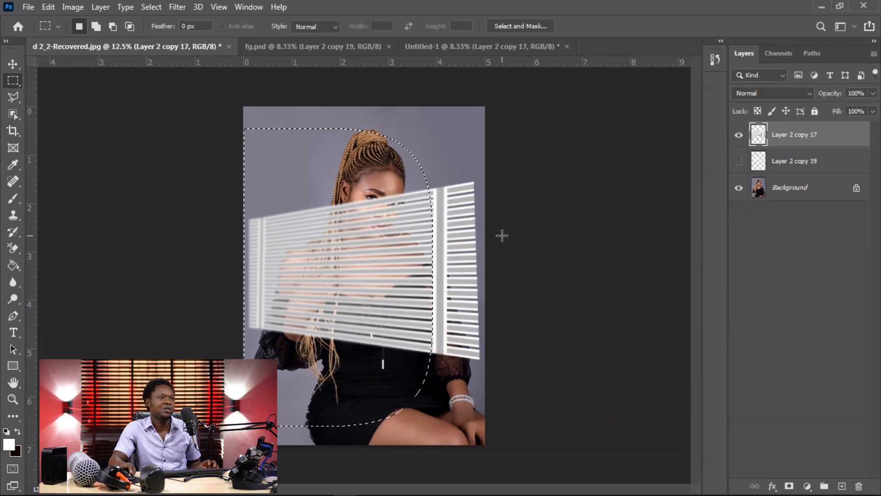
click(455, 154)
drag(486, 107, 447, 424)
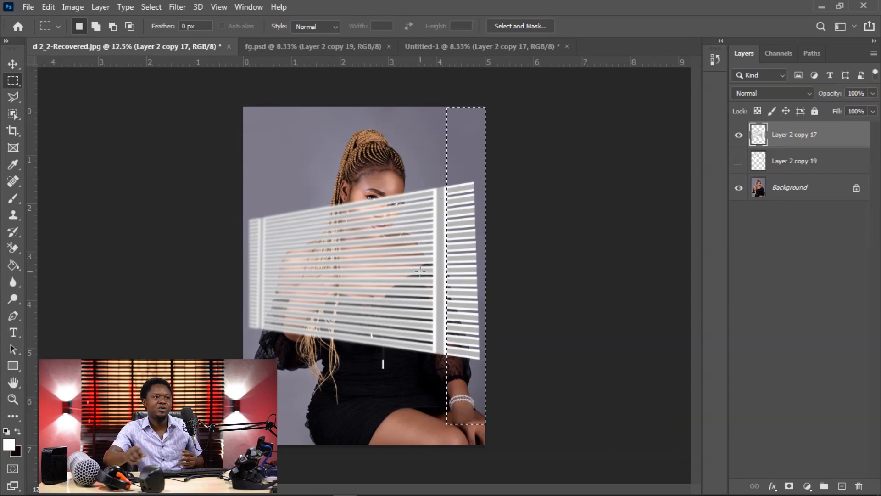
right_click(464, 188)
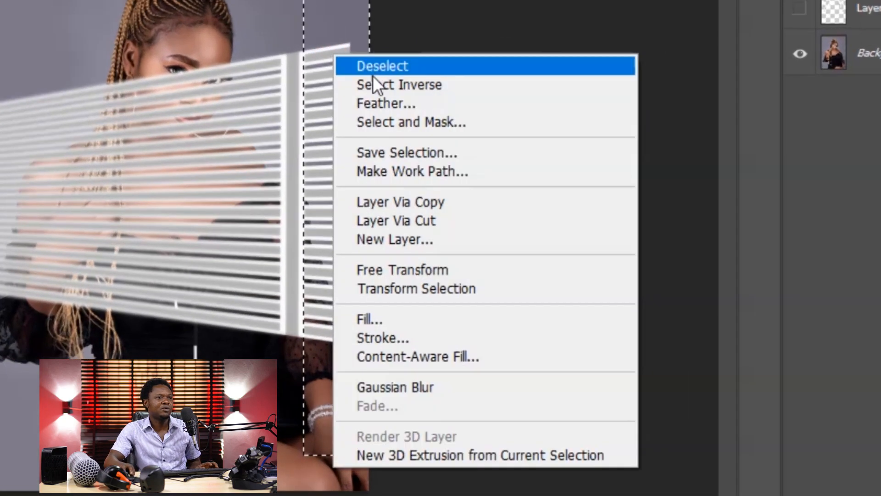
click(376, 101)
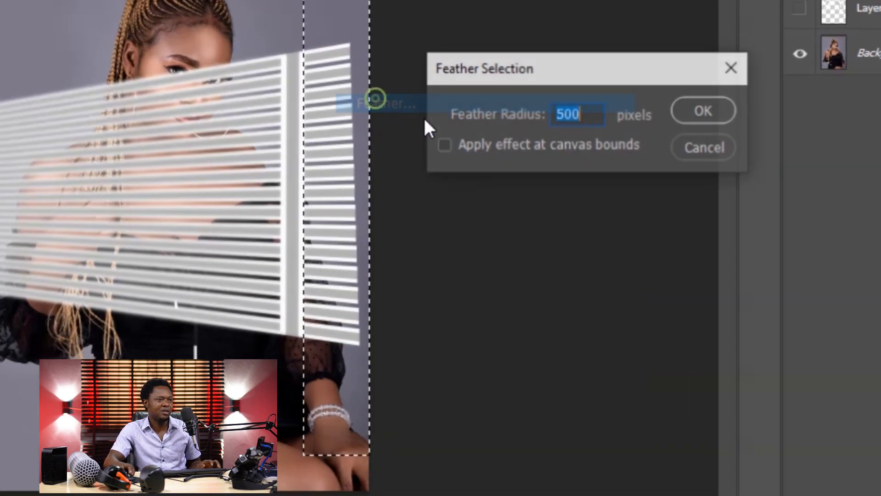
text(100)
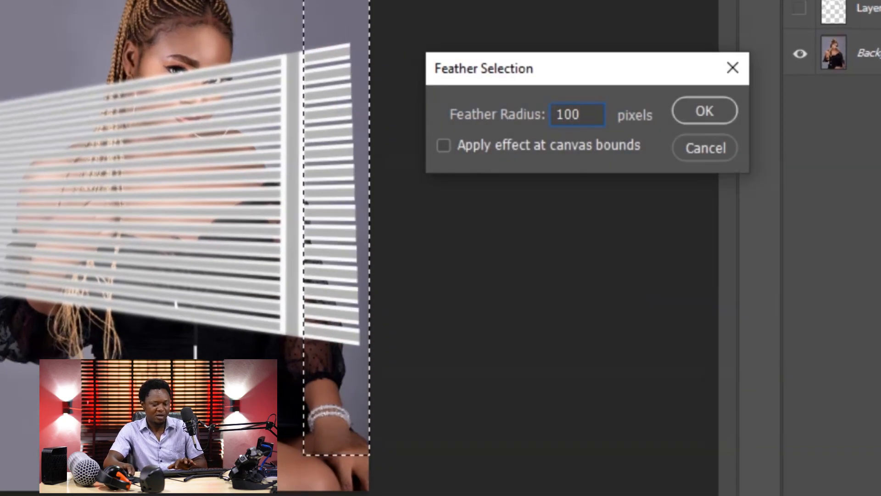
key(Return)
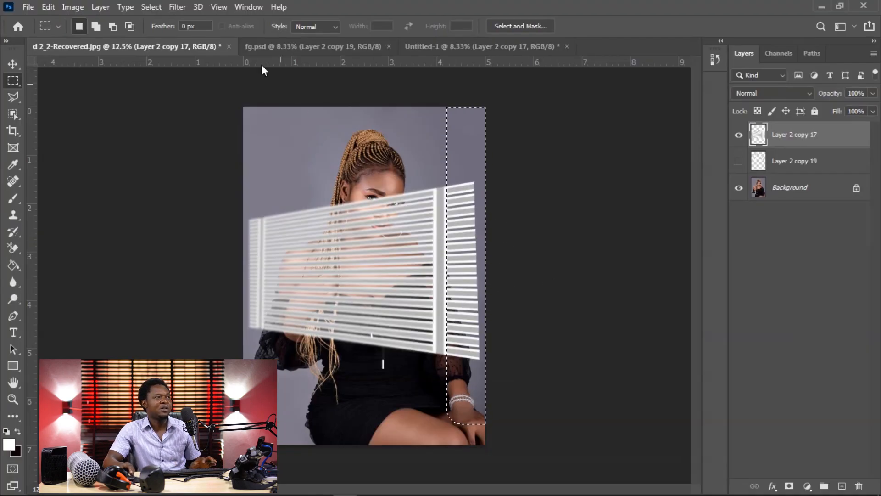
Step: Apply a Gaussian Blur with a 7.2-pixel radius to the selected right end of the blinds, and deselect
click(177, 7)
mouse_move(124, 269)
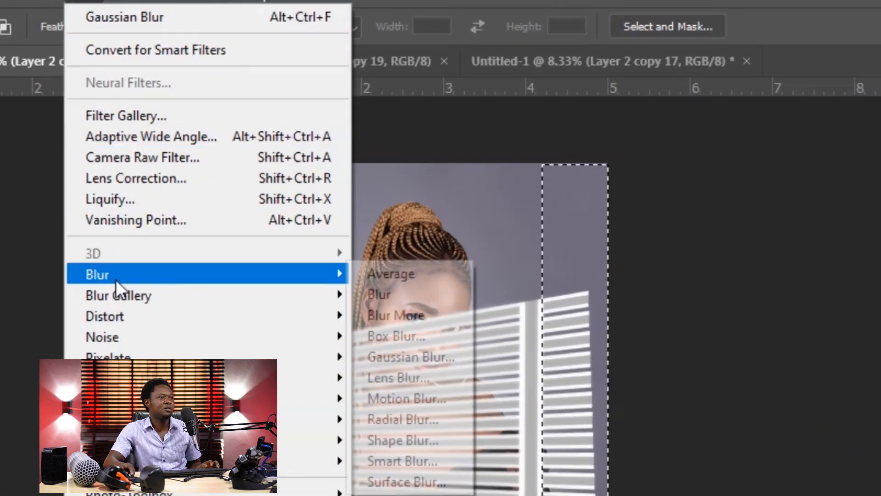
click(393, 356)
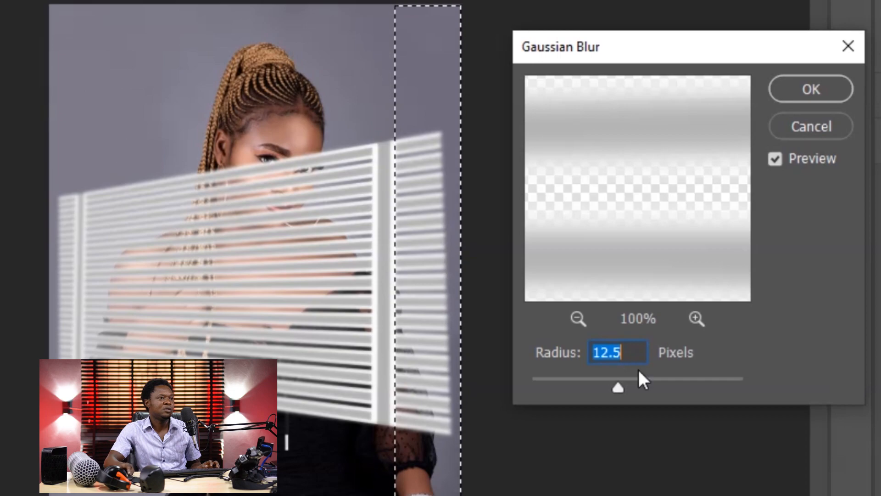
drag(621, 383, 601, 388)
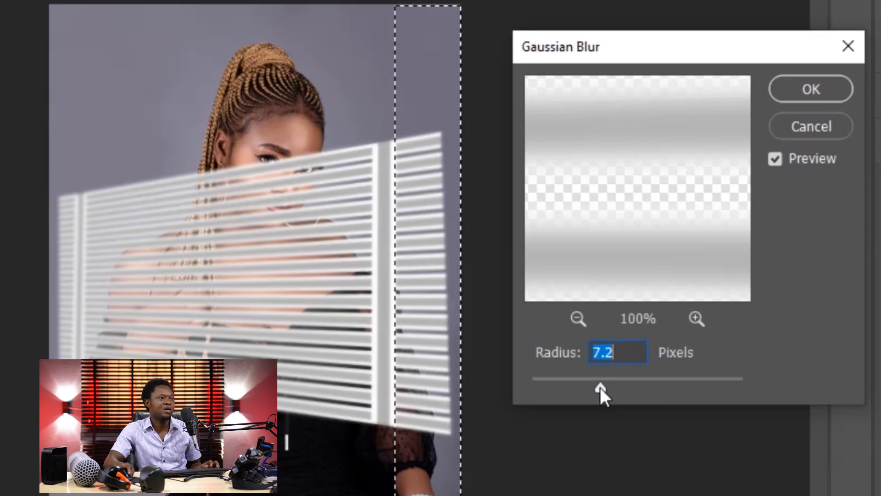
click(803, 91)
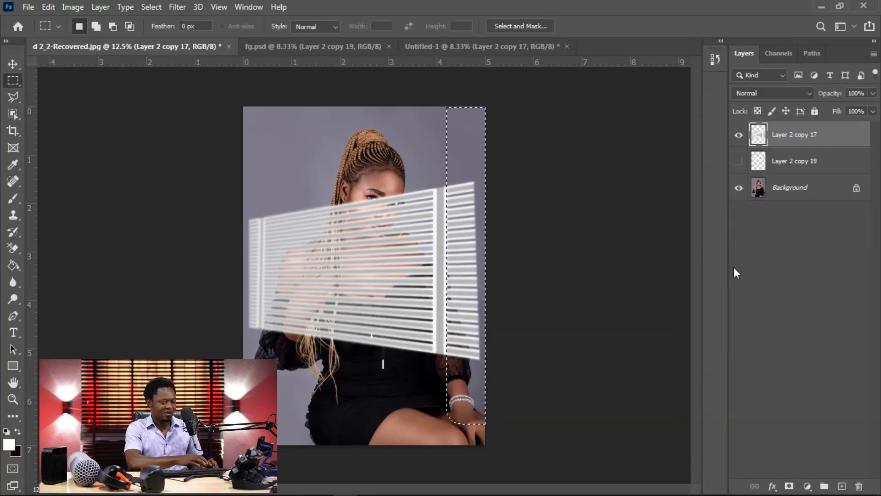
key(ctrl+d)
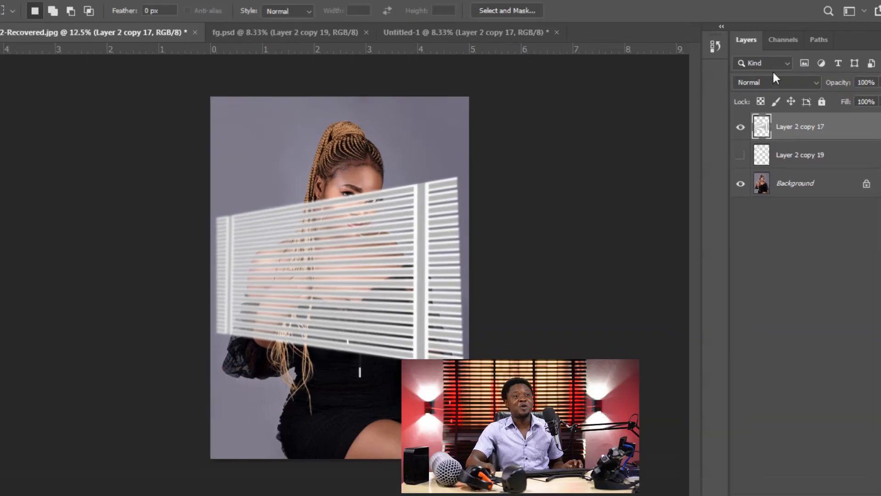
Step: Set the blend mode of the blind pattern layer to Divide
click(774, 93)
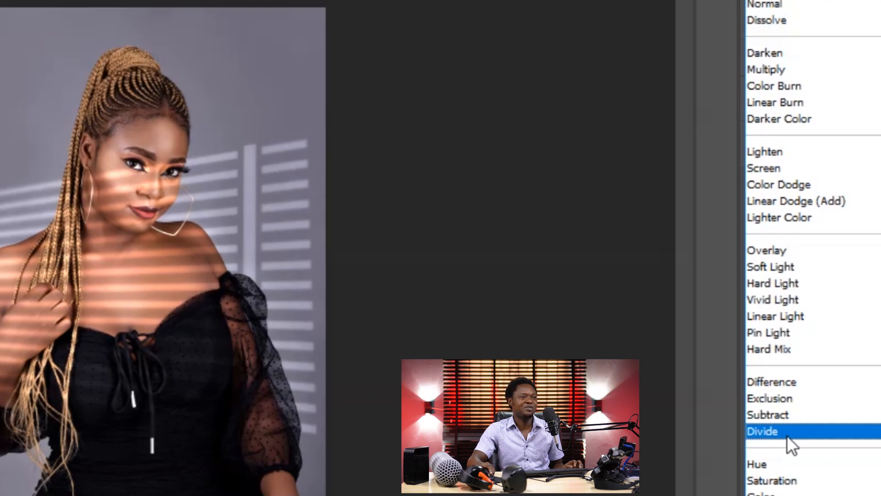
click(787, 435)
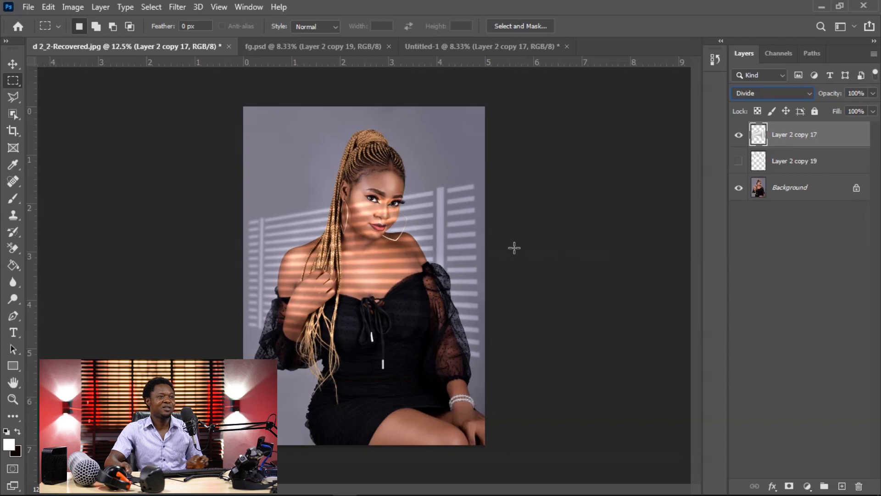
Step: Move the blind pattern layer slightly upward behind the portrait's subject
key(v)
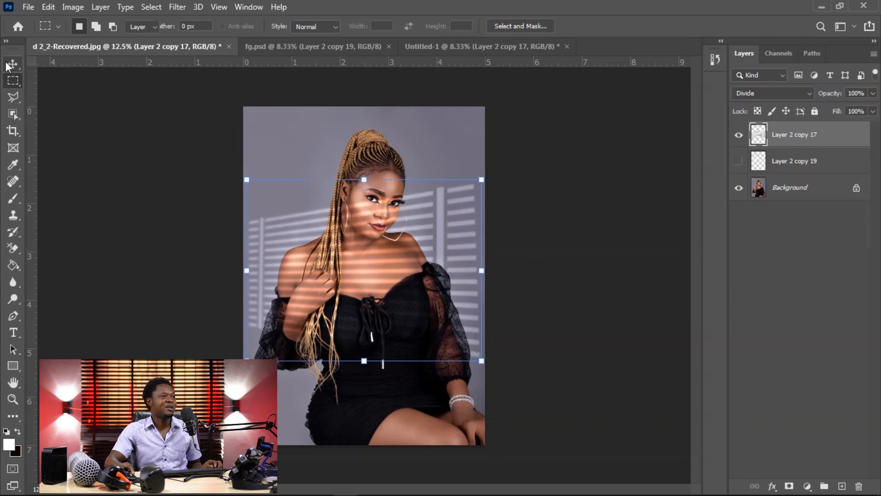
drag(422, 222, 423, 209)
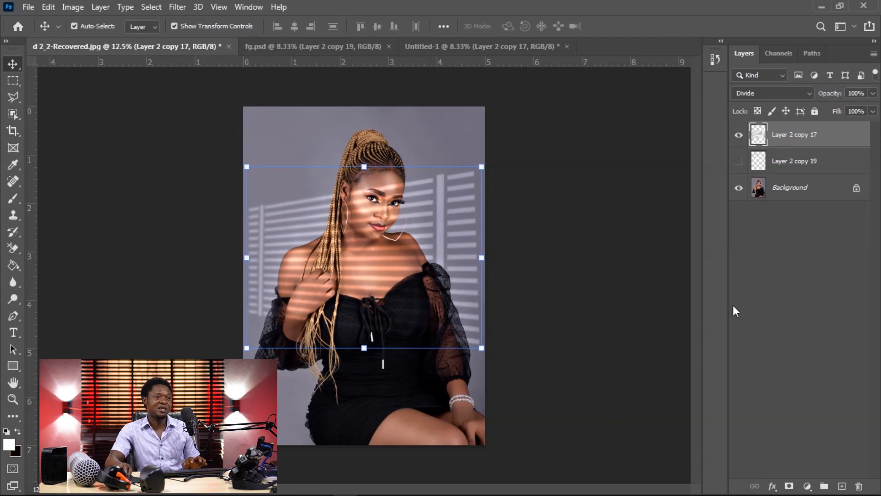
Step: Select the woman on the Background layer with the Object Selection tool
click(789, 191)
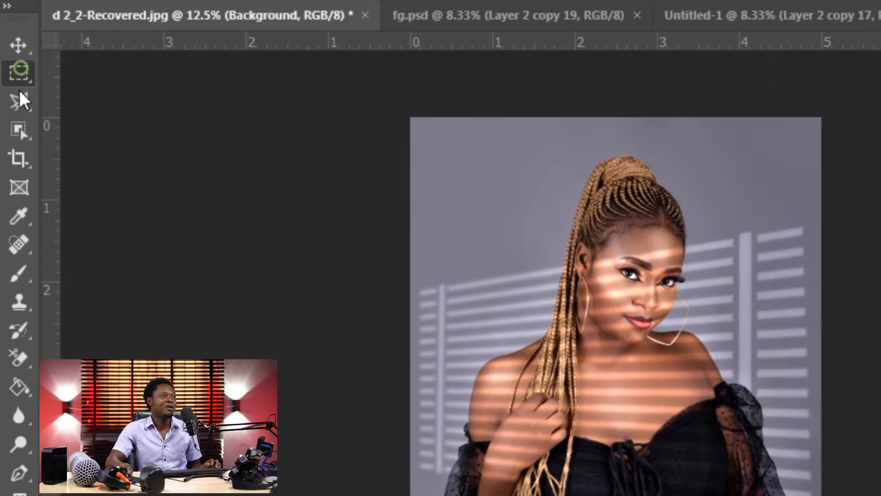
drag(444, 138, 855, 495)
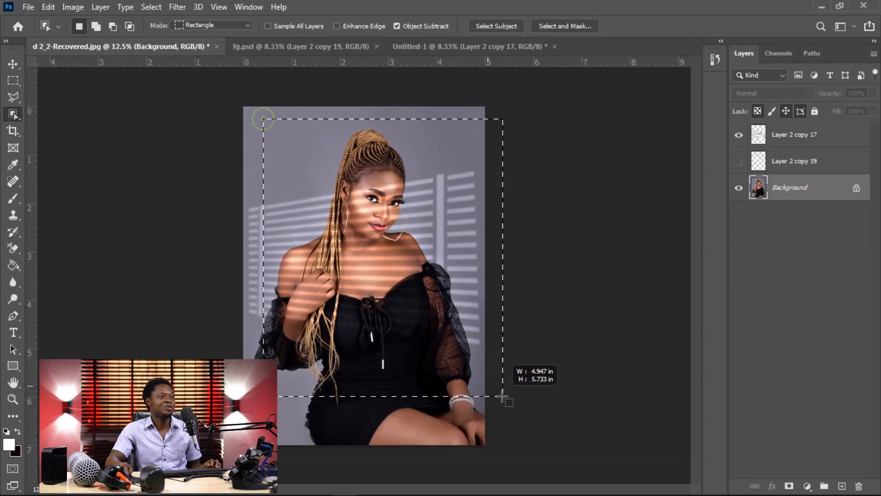
drag(505, 452, 508, 453)
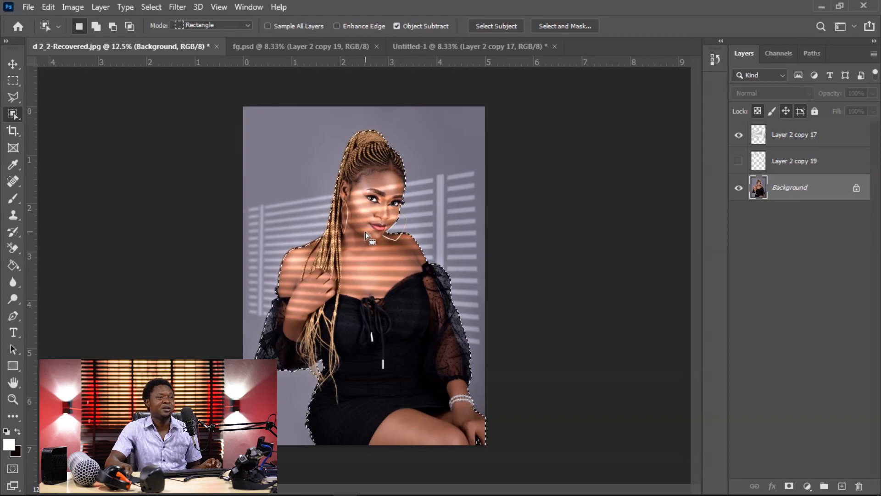
Step: Feather the subject selection by 3 pixels, delete that area from the blind pattern layer, and deselect
click(781, 136)
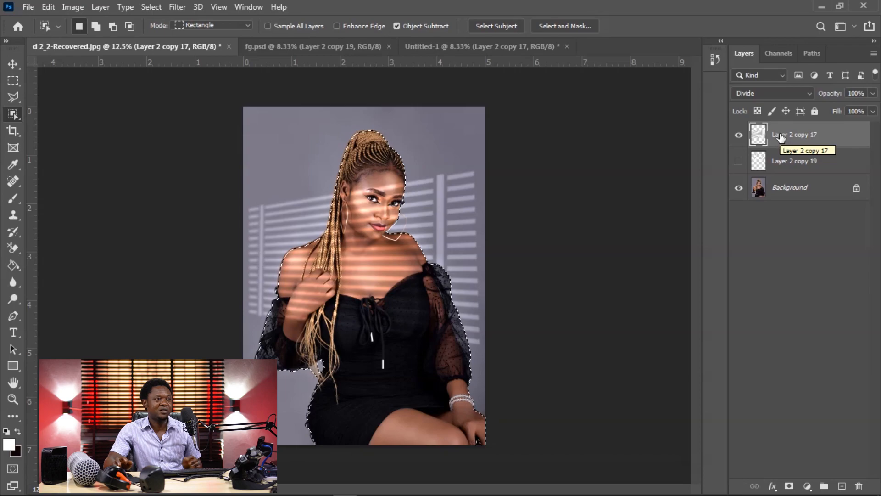
right_click(368, 224)
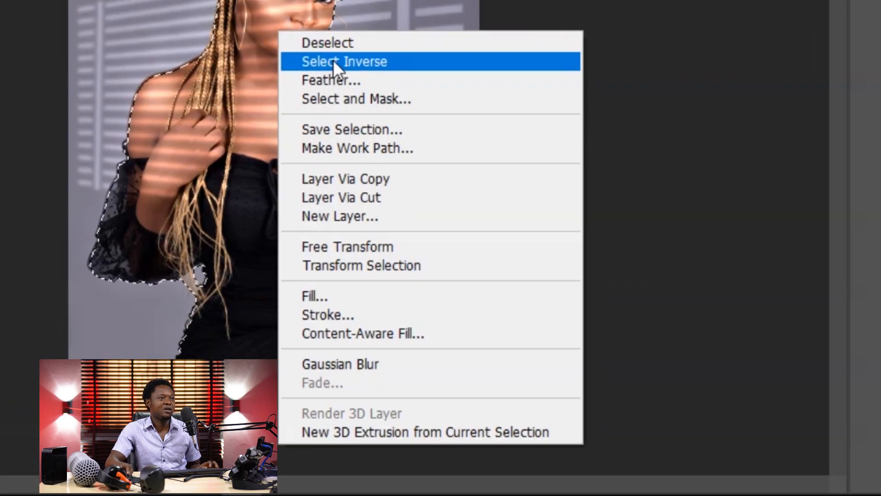
click(338, 80)
text(3)
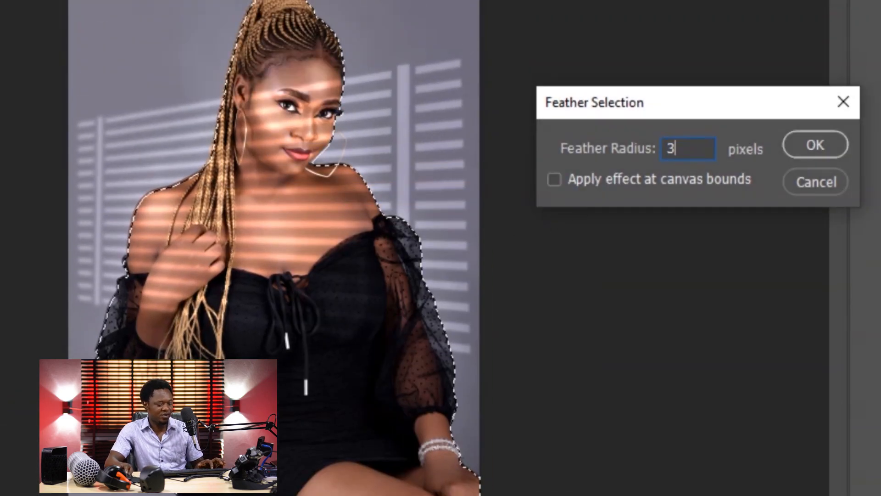
key(Return)
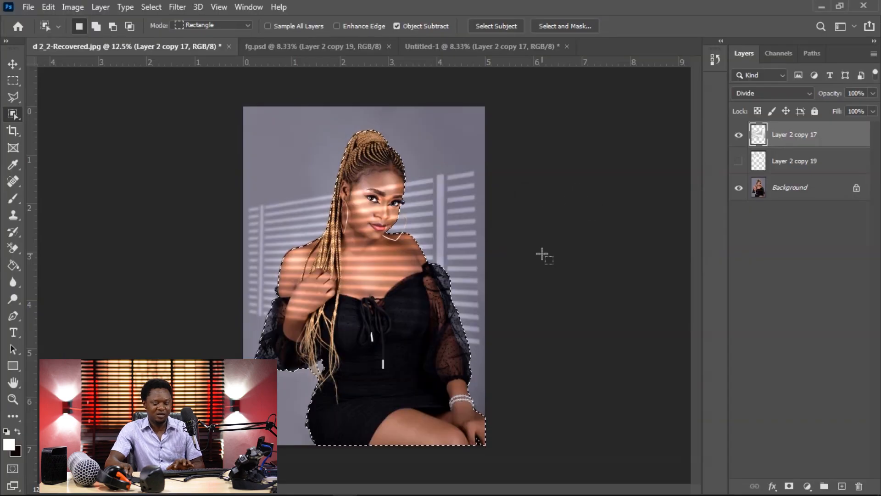
key(Delete)
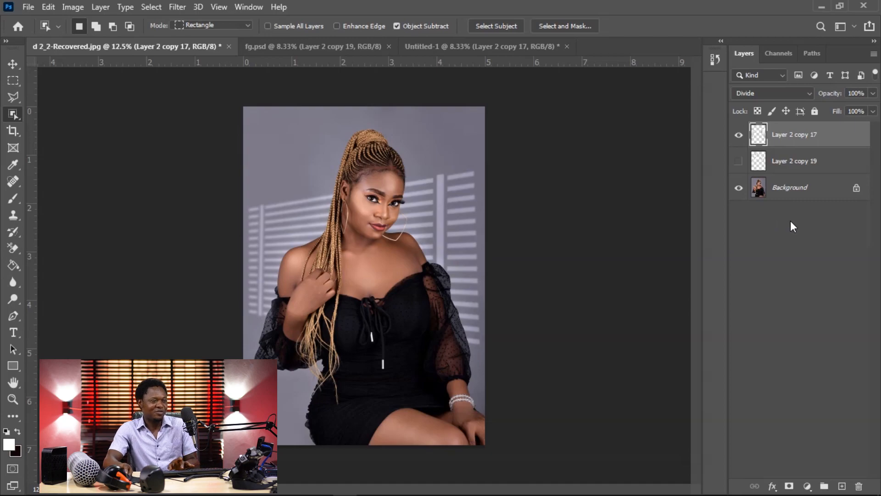
Step: Inspect the blind pattern's edges around the subject and compare the portrait with and without the blind pattern layer
key(ctrl+plus)
key(ctrl+plus)
key(ctrl+plus)
drag(513, 215, 531, 285)
key(ctrl+minus)
key(ctrl+minus)
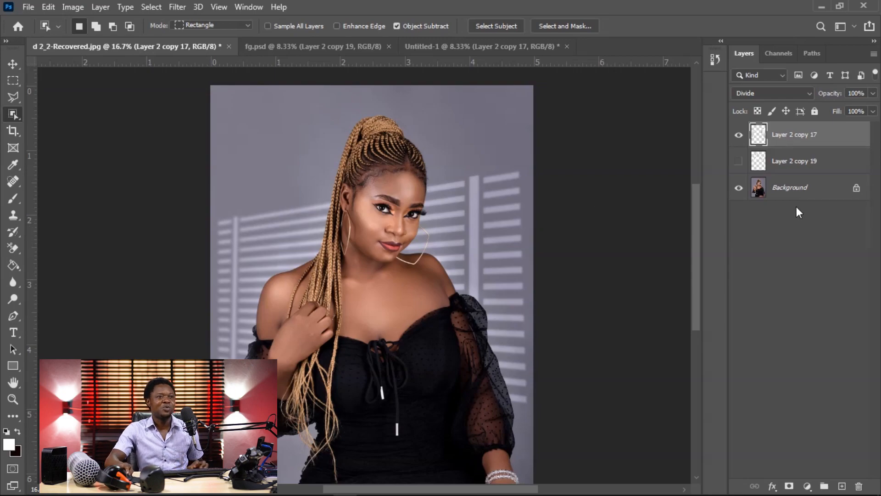
key(ctrl+equal)
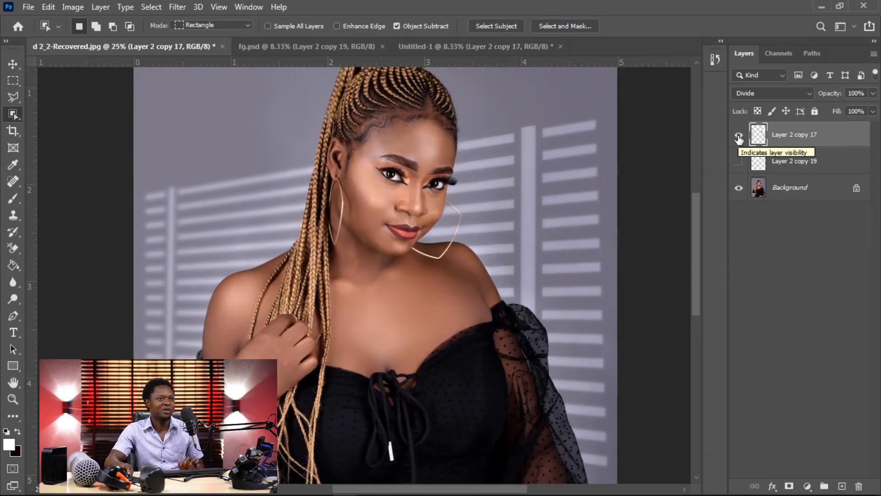
click(739, 137)
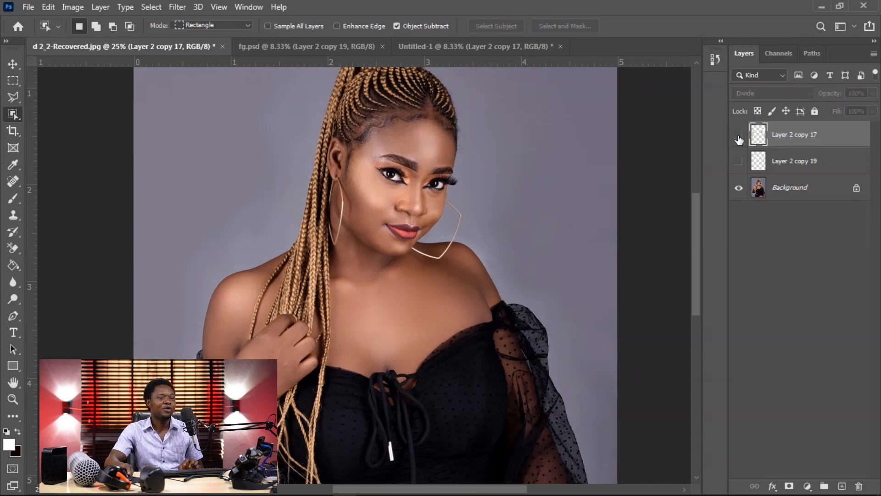
click(739, 137)
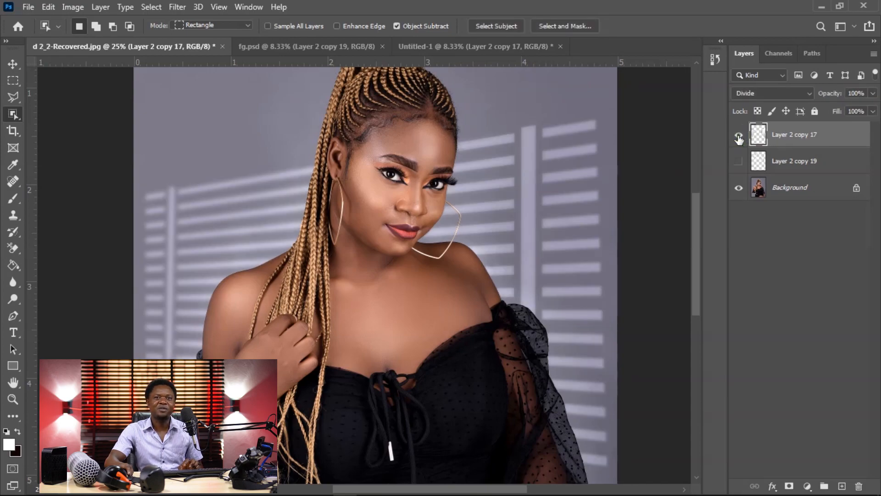
click(739, 138)
click(739, 138)
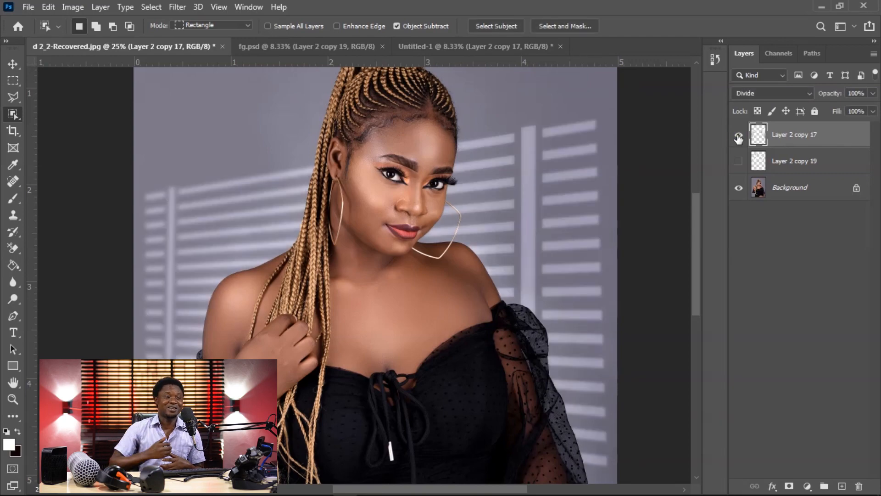
key(ctrl+minus)
key(ctrl+minus)
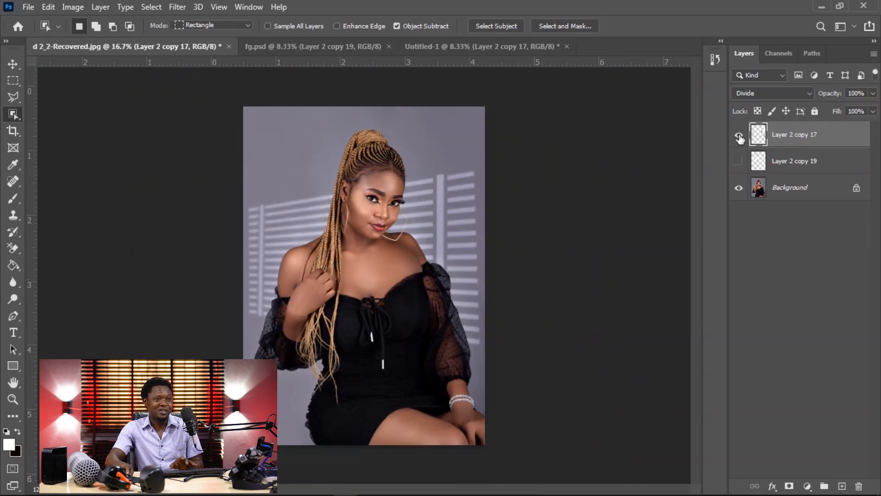
Step: Hide the blind pattern layer and show the circular light pattern layer, Layer 2 copy 19
click(738, 134)
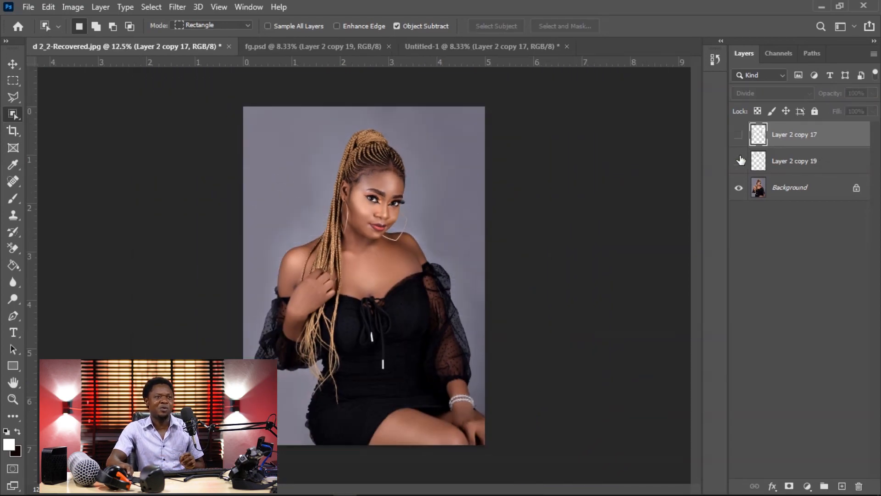
key(ctrl+plus)
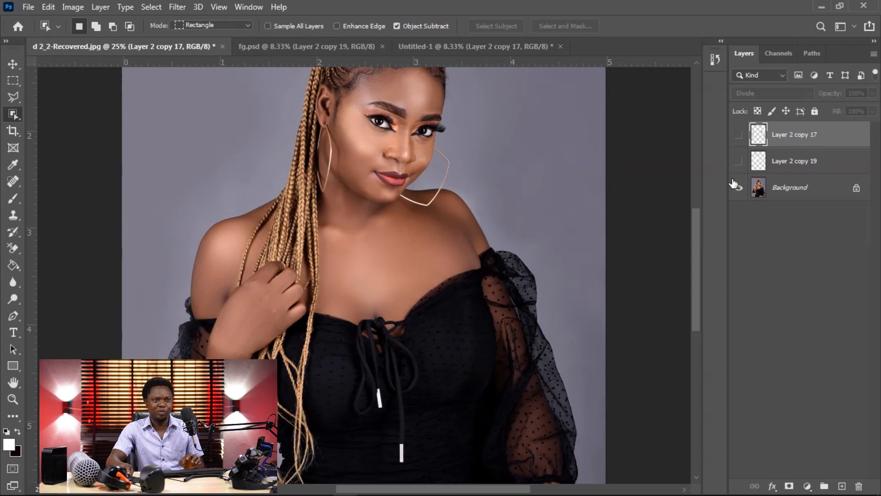
click(738, 162)
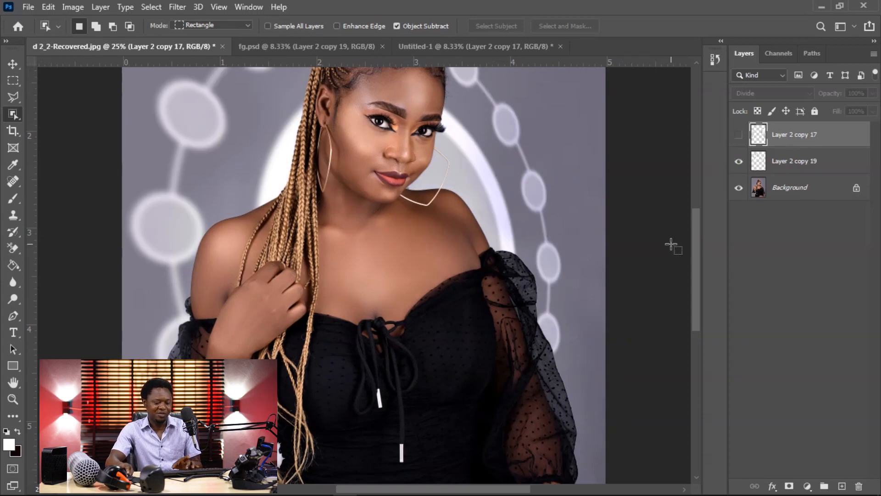
key(ctrl+minus)
key(ctrl+minus)
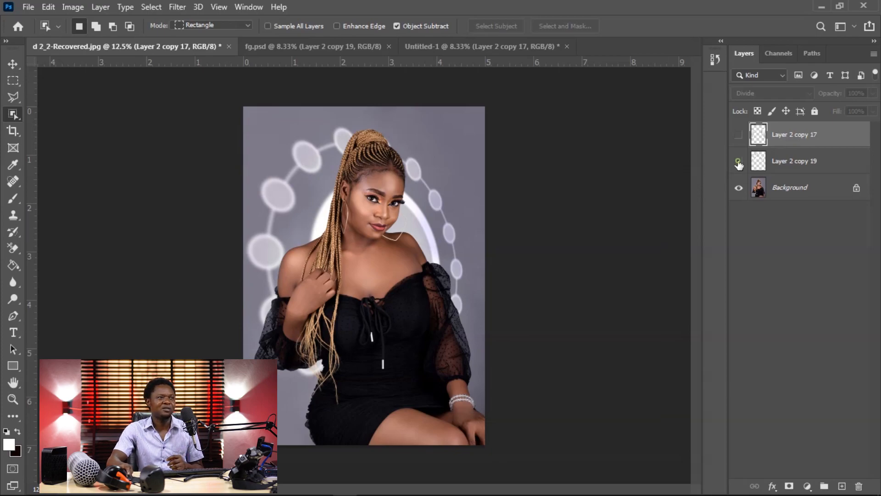
Step: Compare the portrait with and without the circular light pattern, leaving its layer visible
click(738, 163)
click(738, 163)
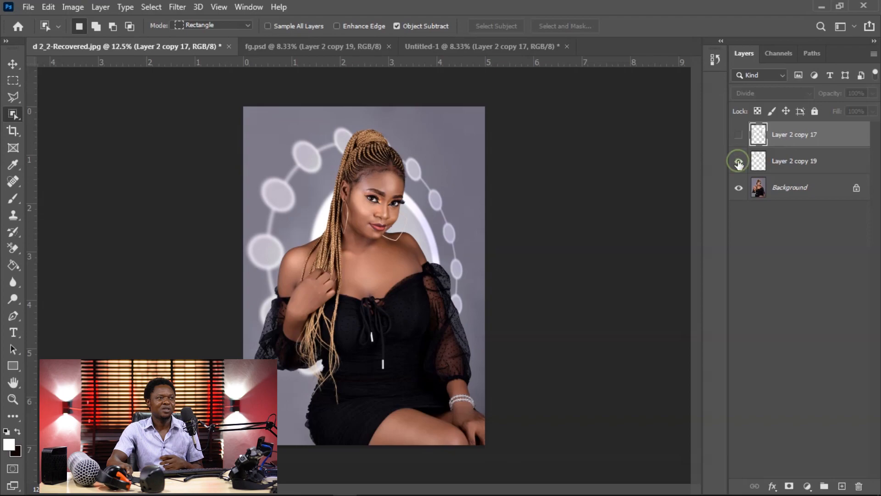
click(739, 163)
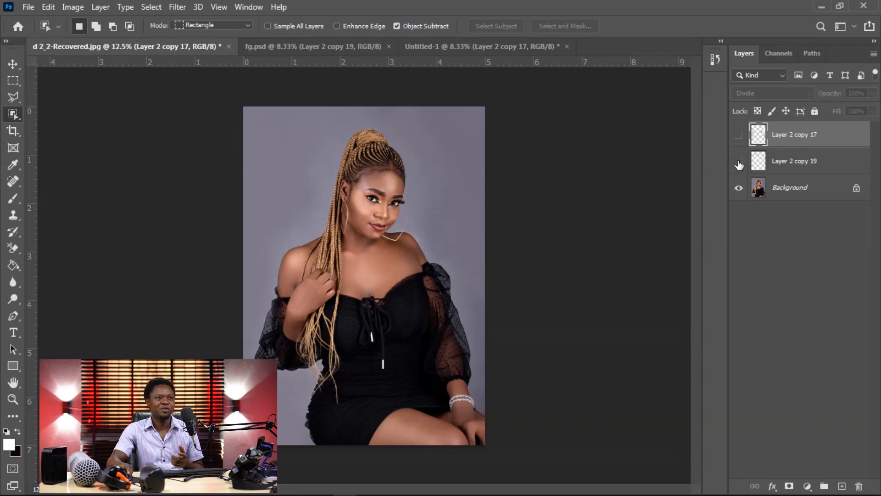
click(739, 163)
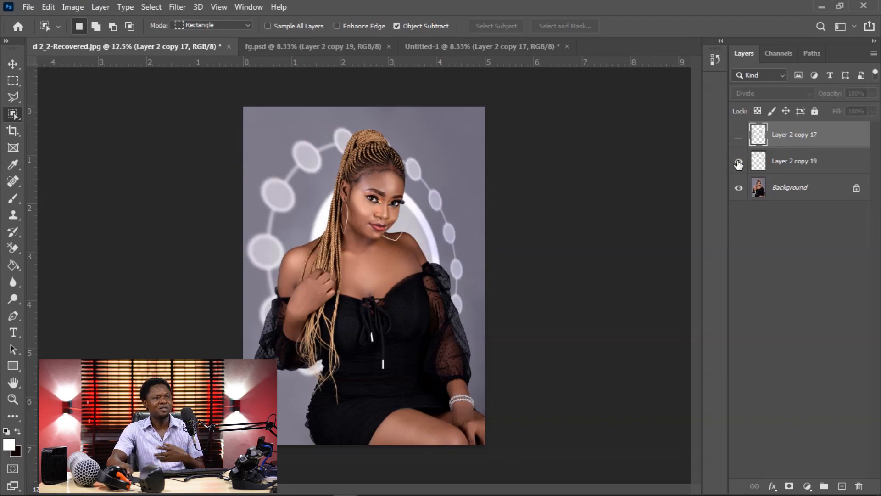
click(739, 162)
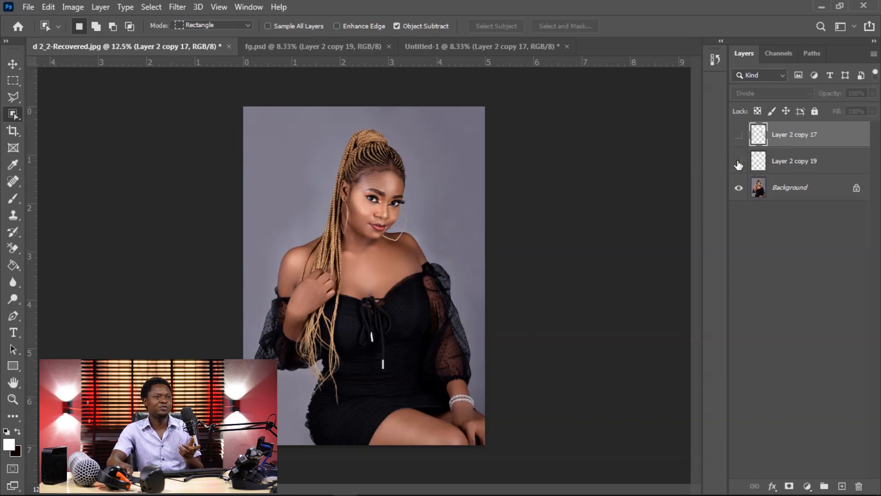
click(739, 163)
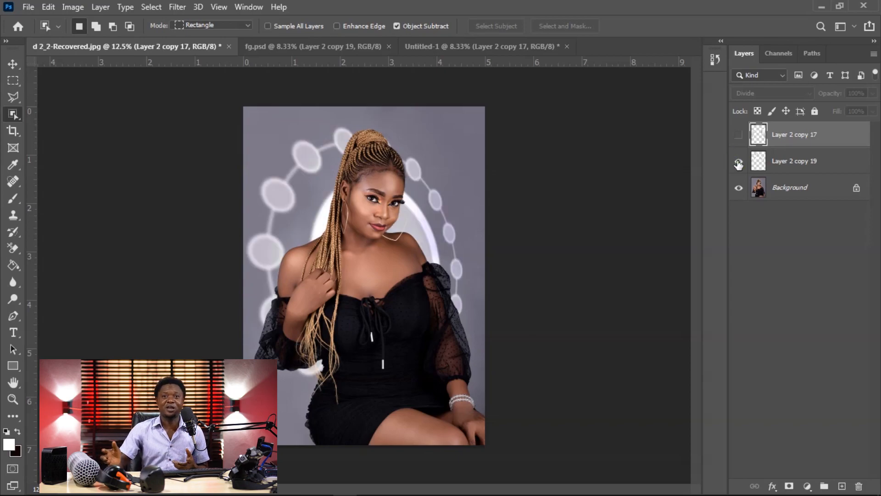